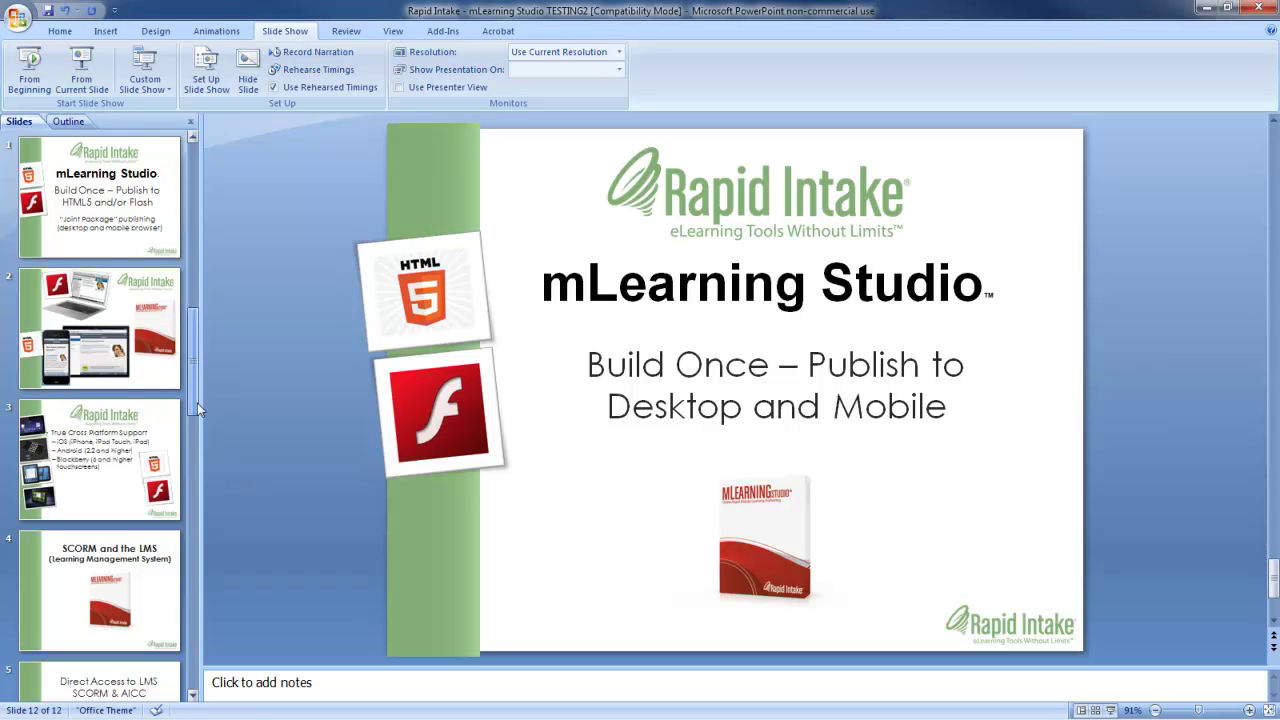
# Start saving a copy of the presentation with the Web Page file type.
pyautogui.moveTo(176, 570); pyautogui.dragTo(193, 643)
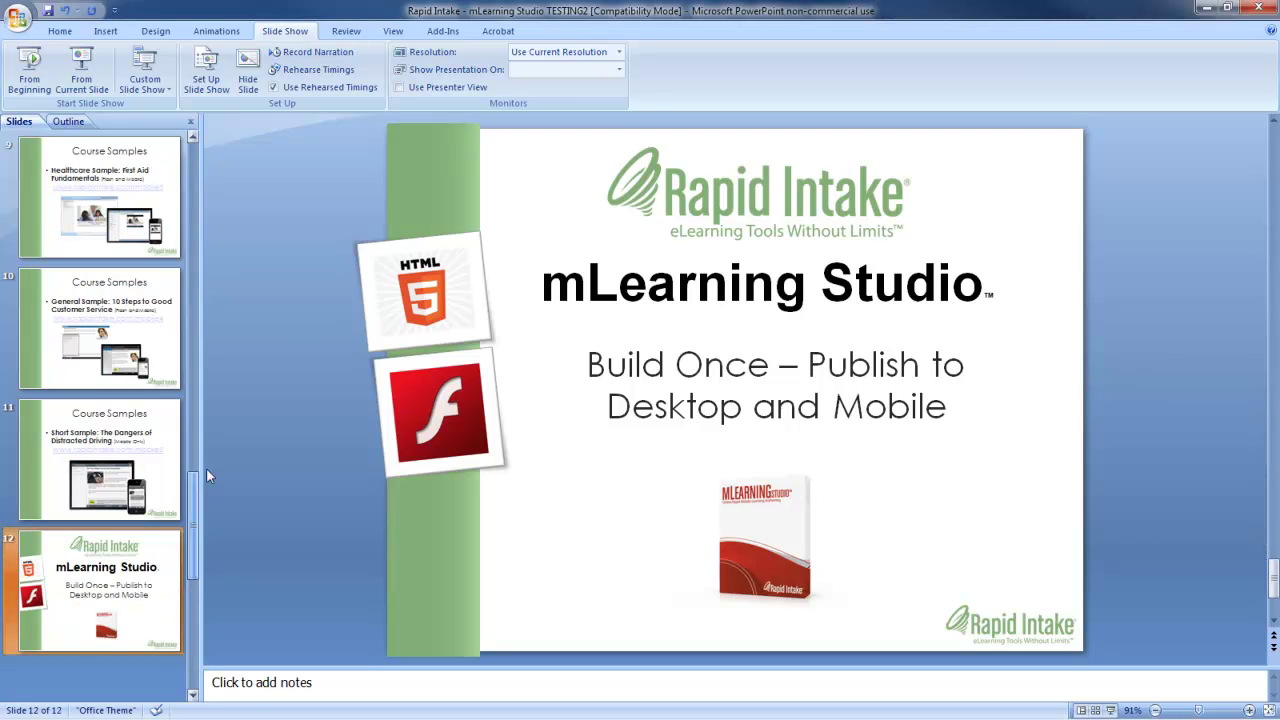
pyautogui.moveTo(207, 284); pyautogui.dragTo(206, 156)
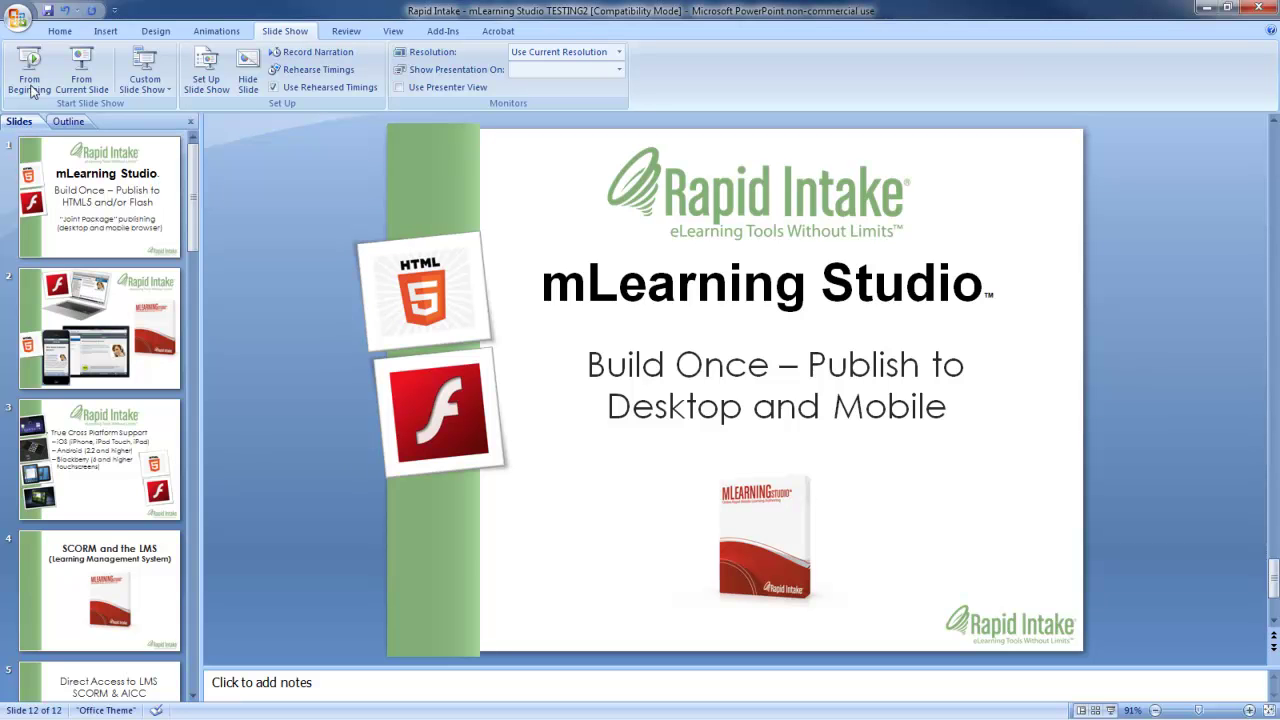
pyautogui.click(18, 22)
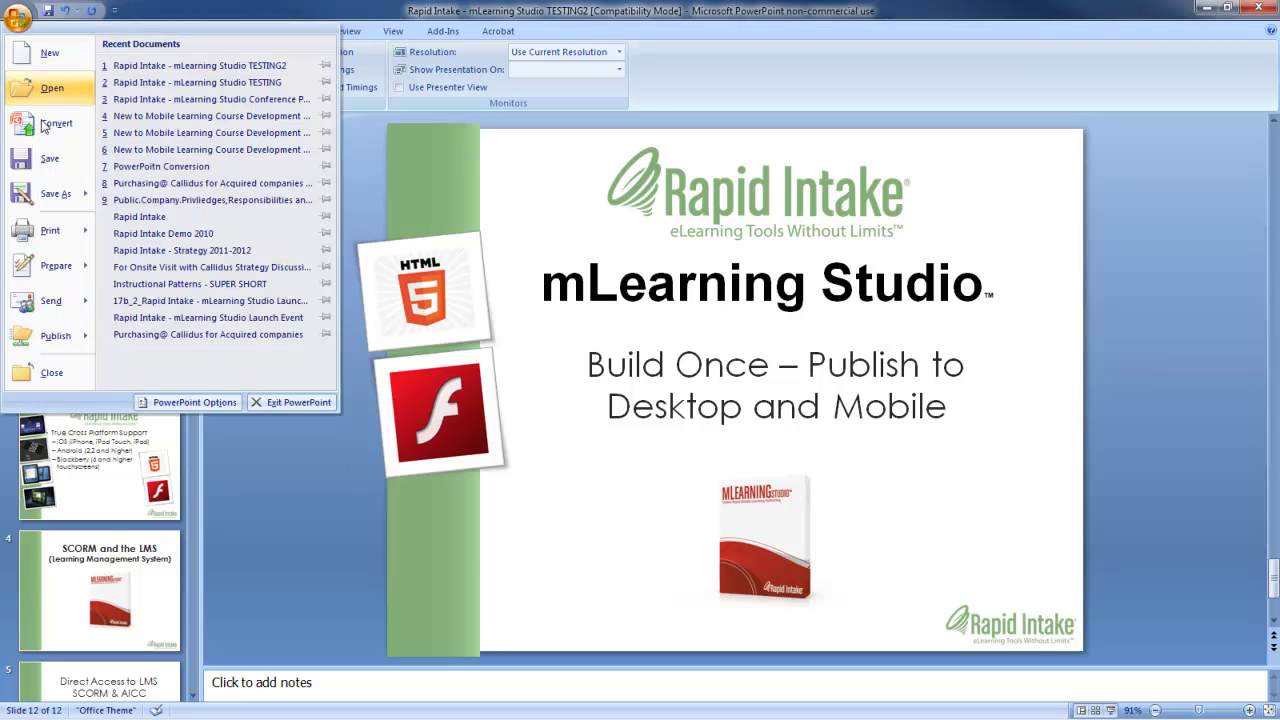
pyautogui.click(49, 194)
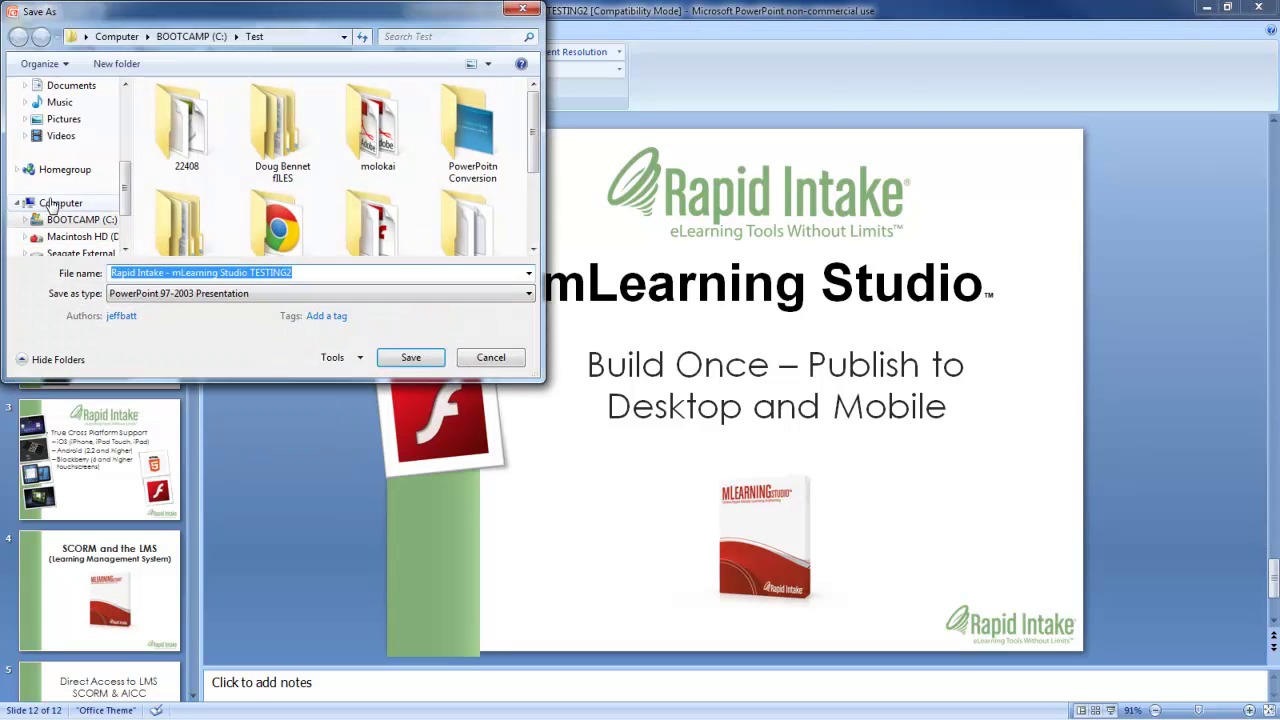
pyautogui.click(222, 296)
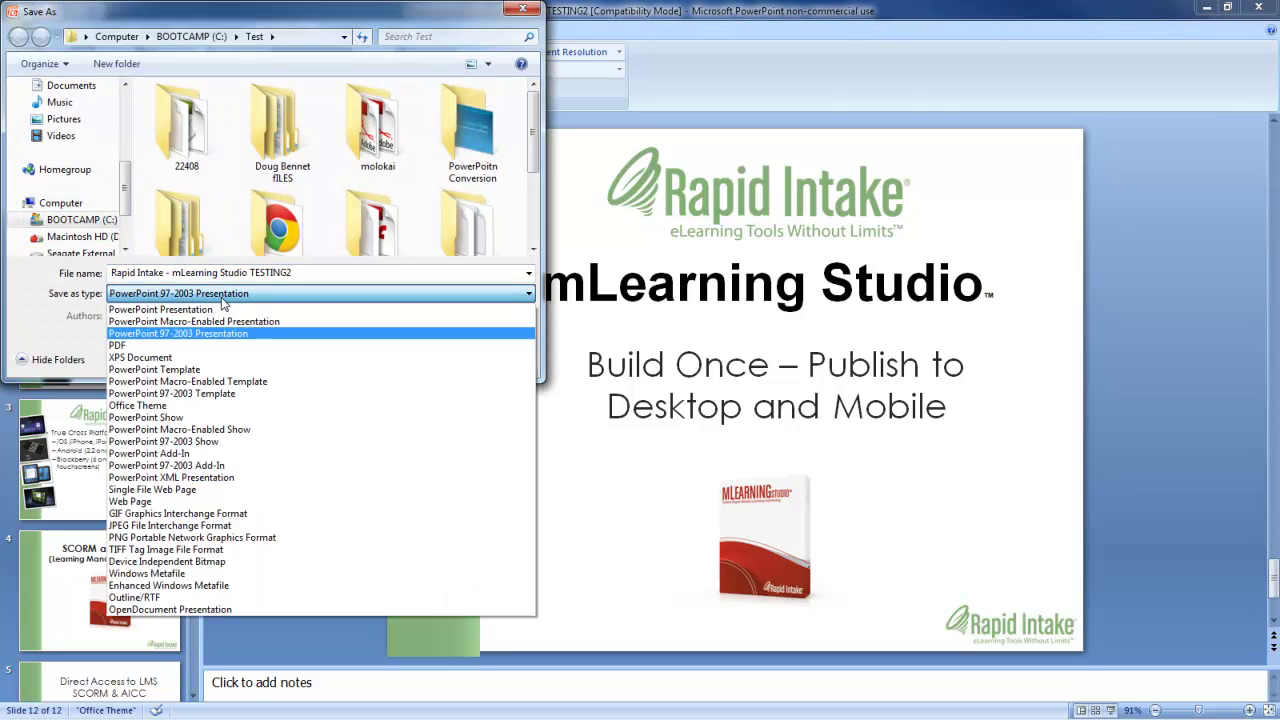
pyautogui.click(127, 502)
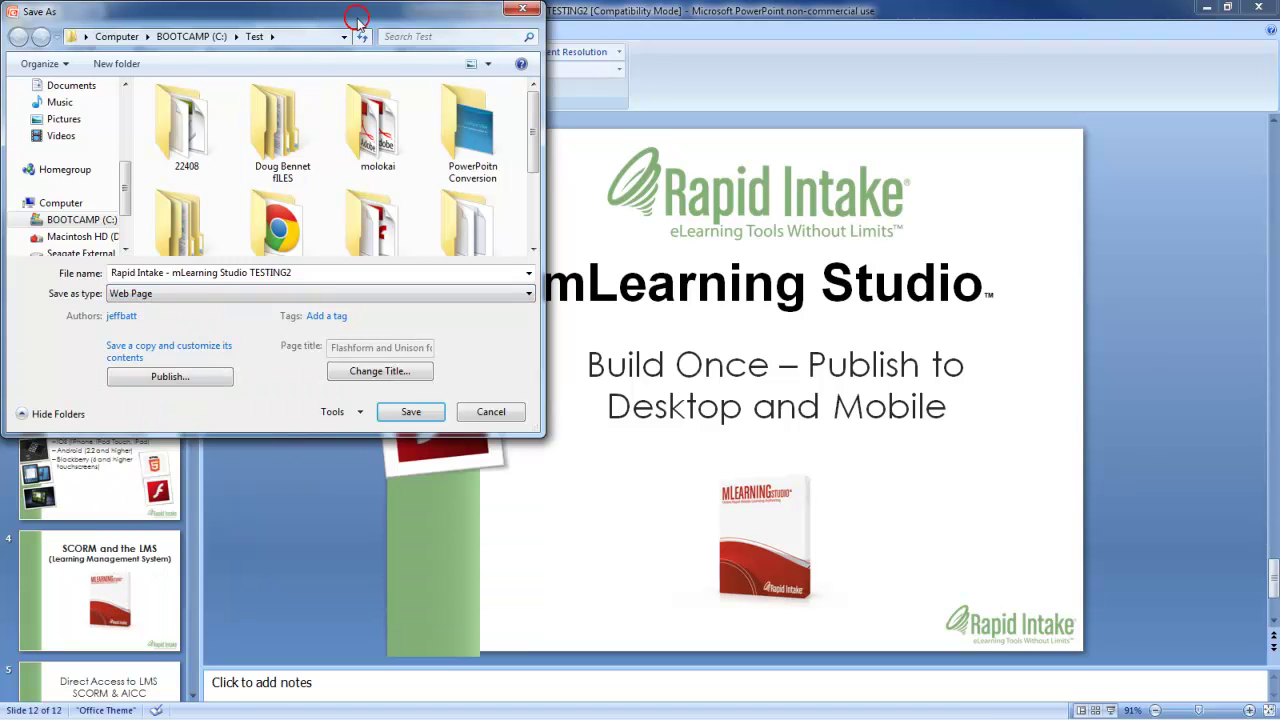
# Create a new 'mLearning Studio' folder under Test and save the web page into it.
pyautogui.moveTo(323, 16); pyautogui.dragTo(410, 26)
pyautogui.click(201, 74)
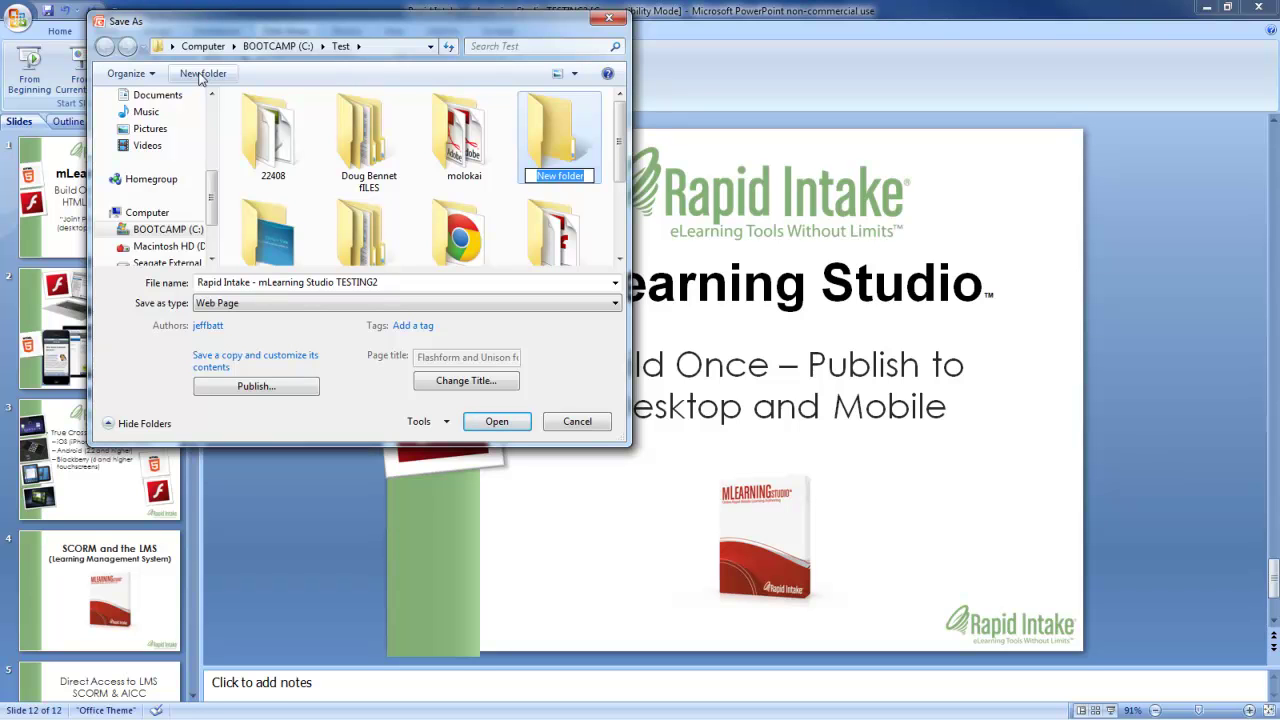
pyautogui.write('mLearning Studio')
pyautogui.press('Return')
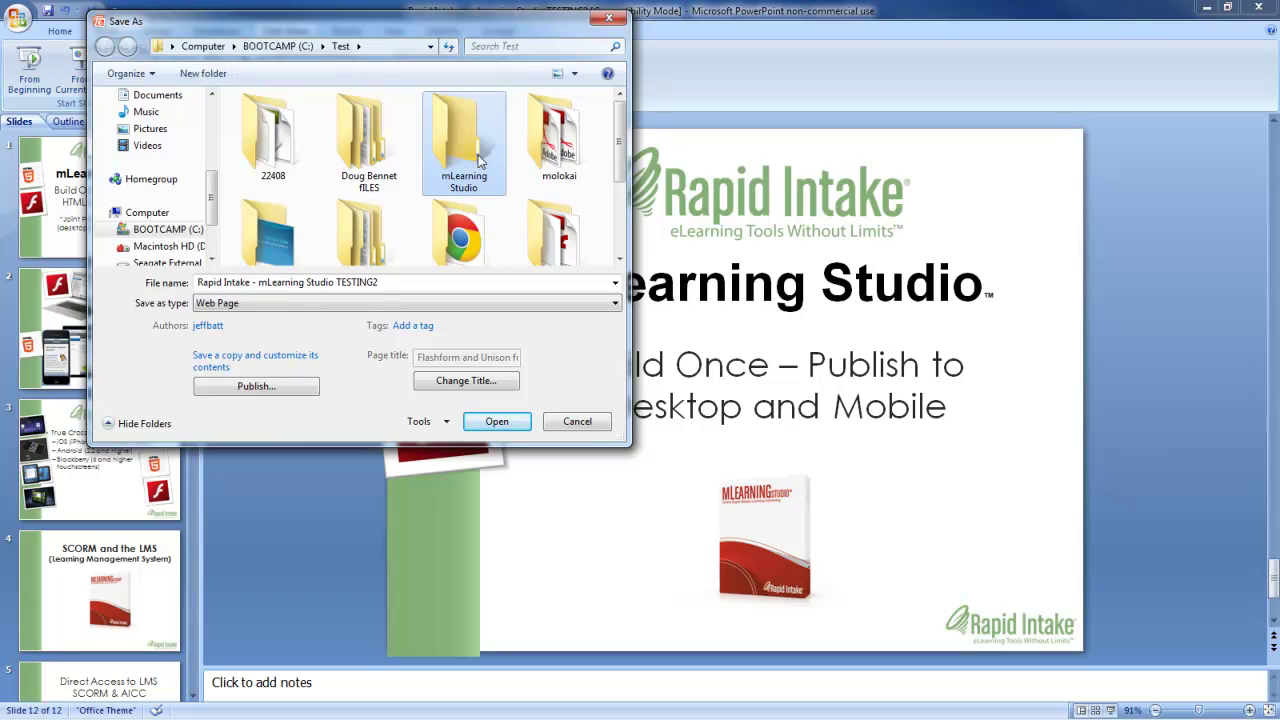
pyautogui.doubleClick(478, 160)
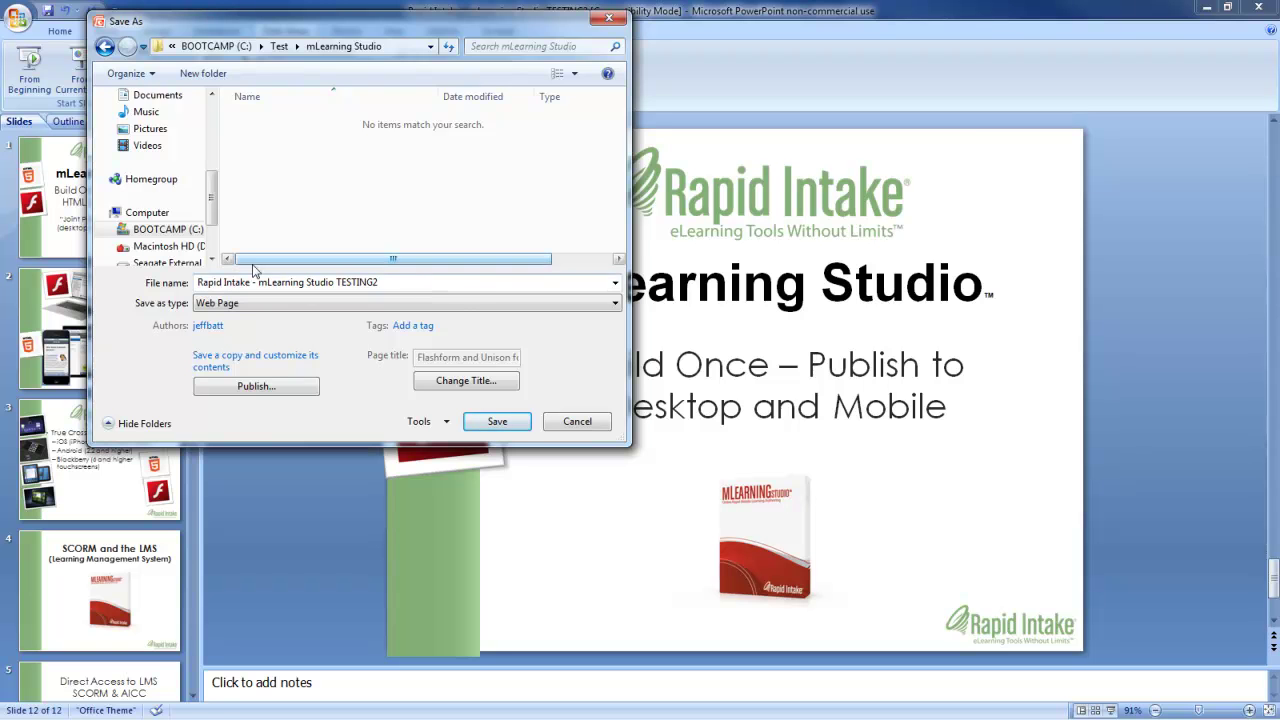
pyautogui.click(497, 421)
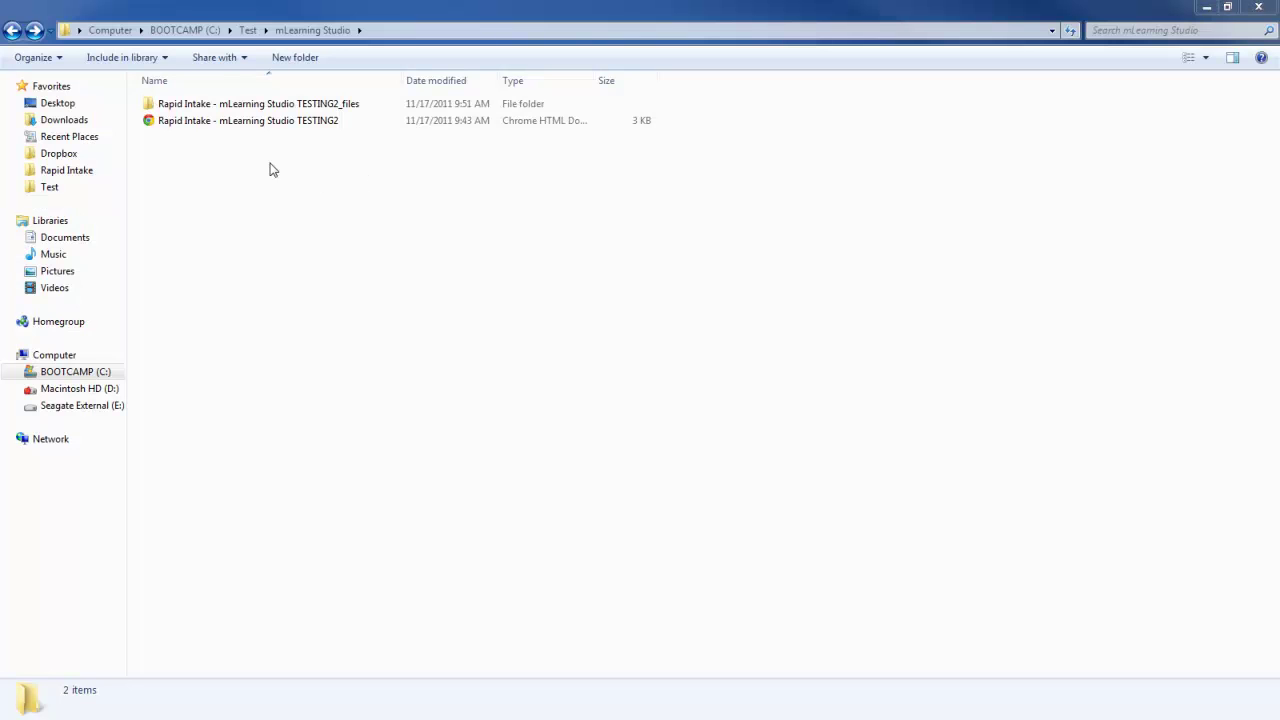
# Move sound001–sound012 from TESTING2_files into the 'audio files' folder.
pyautogui.click(230, 126)
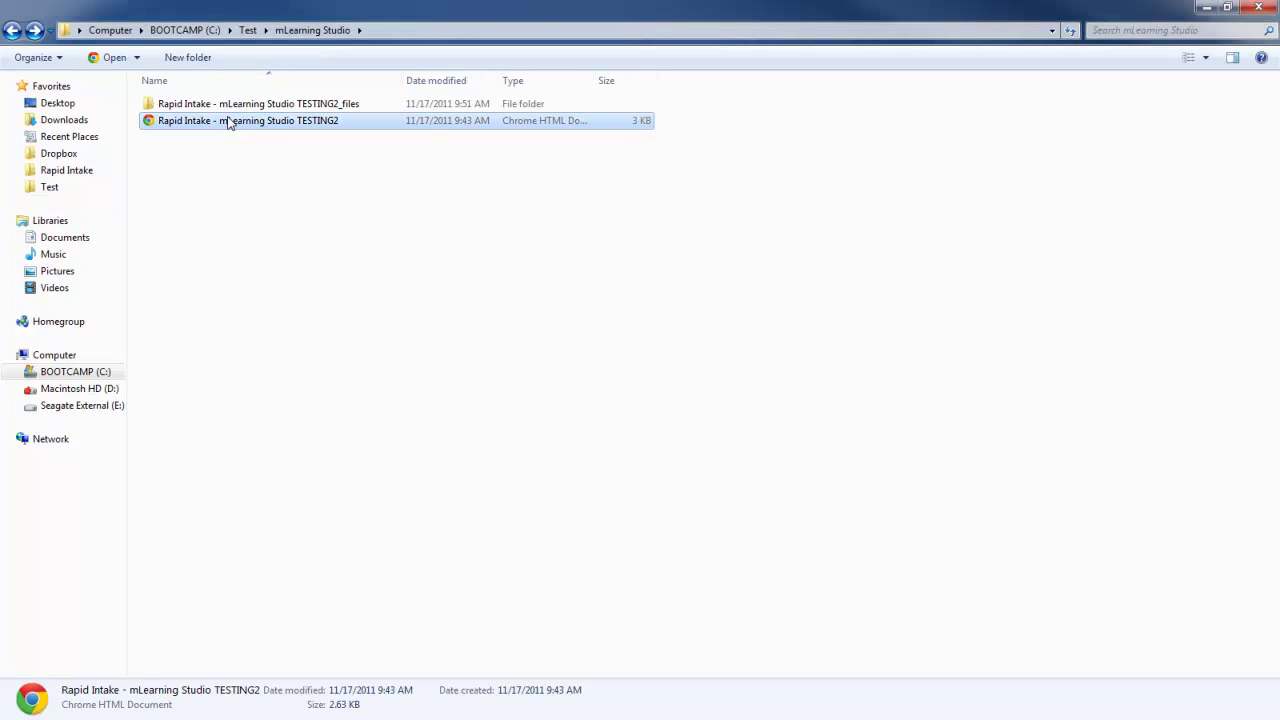
pyautogui.doubleClick(224, 103)
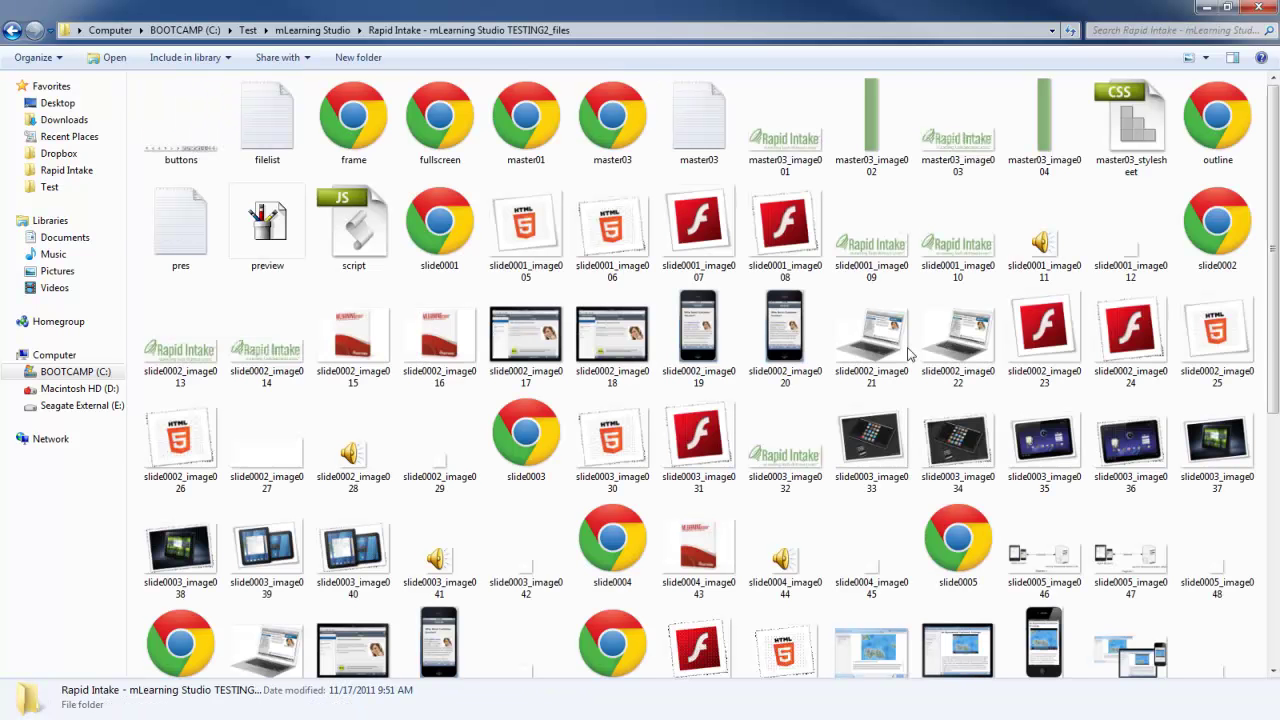
pyautogui.click(1272, 343)
pyautogui.moveTo(1272, 343); pyautogui.dragTo(1248, 608)
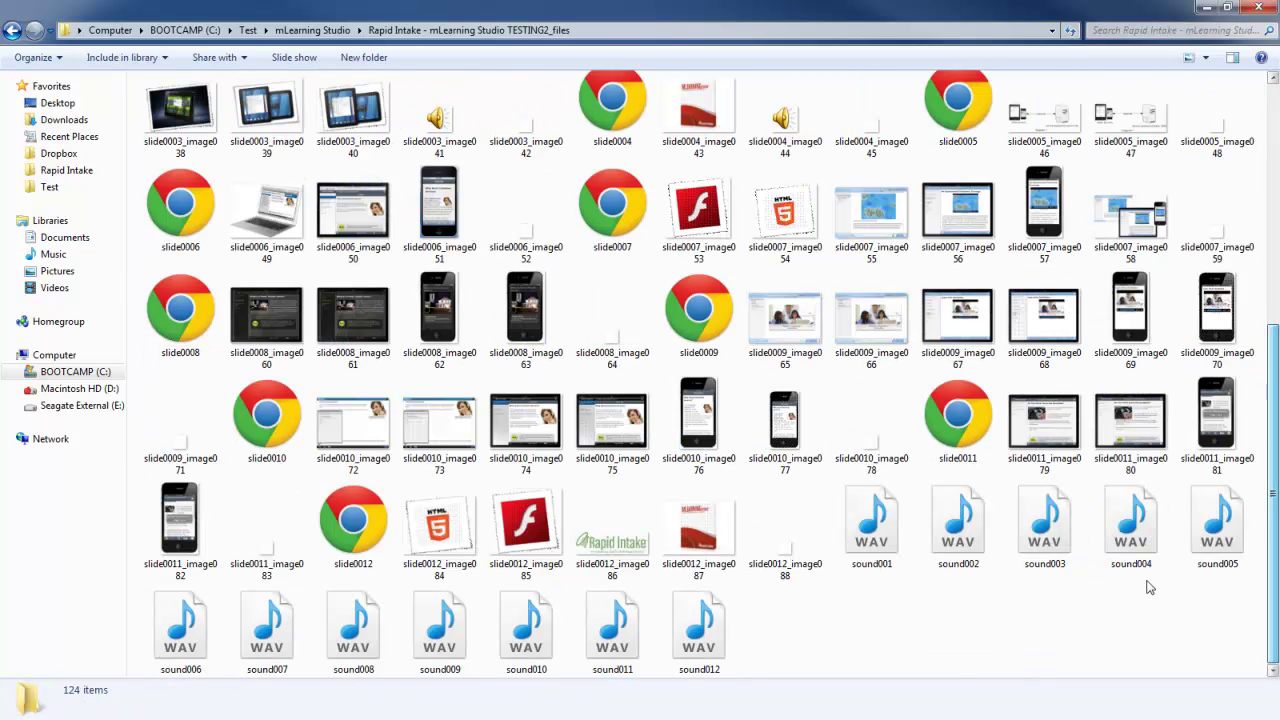
pyautogui.click(833, 553)
pyautogui.keyDown('shift'); pyautogui.click(700, 628); pyautogui.keyUp('shift')
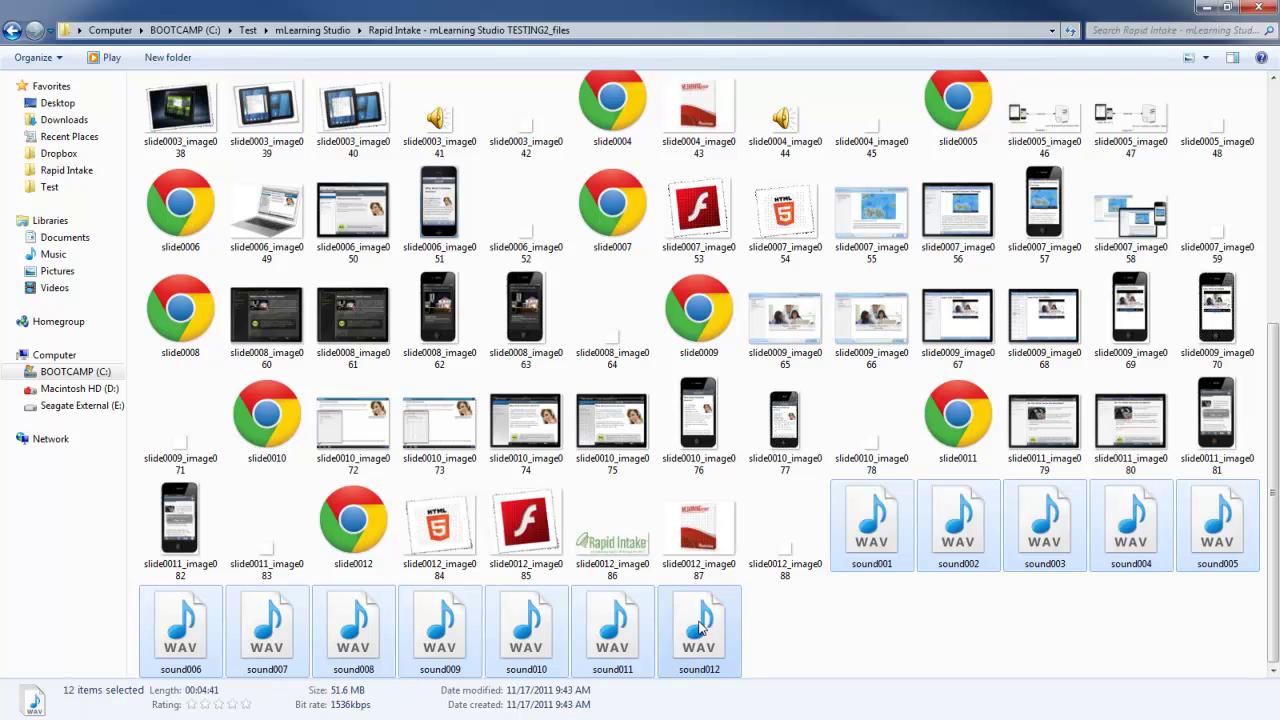
pyautogui.hotkey('ctrl', 'x')
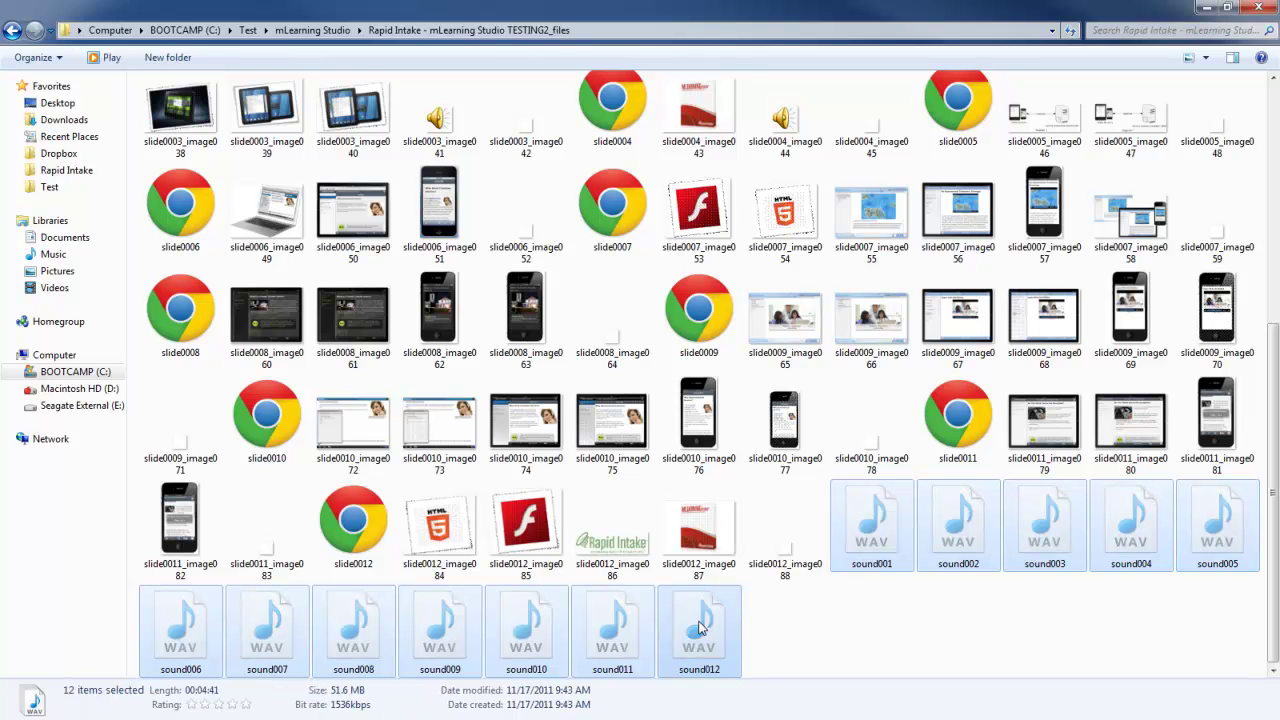
pyautogui.press('BackSpace')
pyautogui.doubleClick(183, 103)
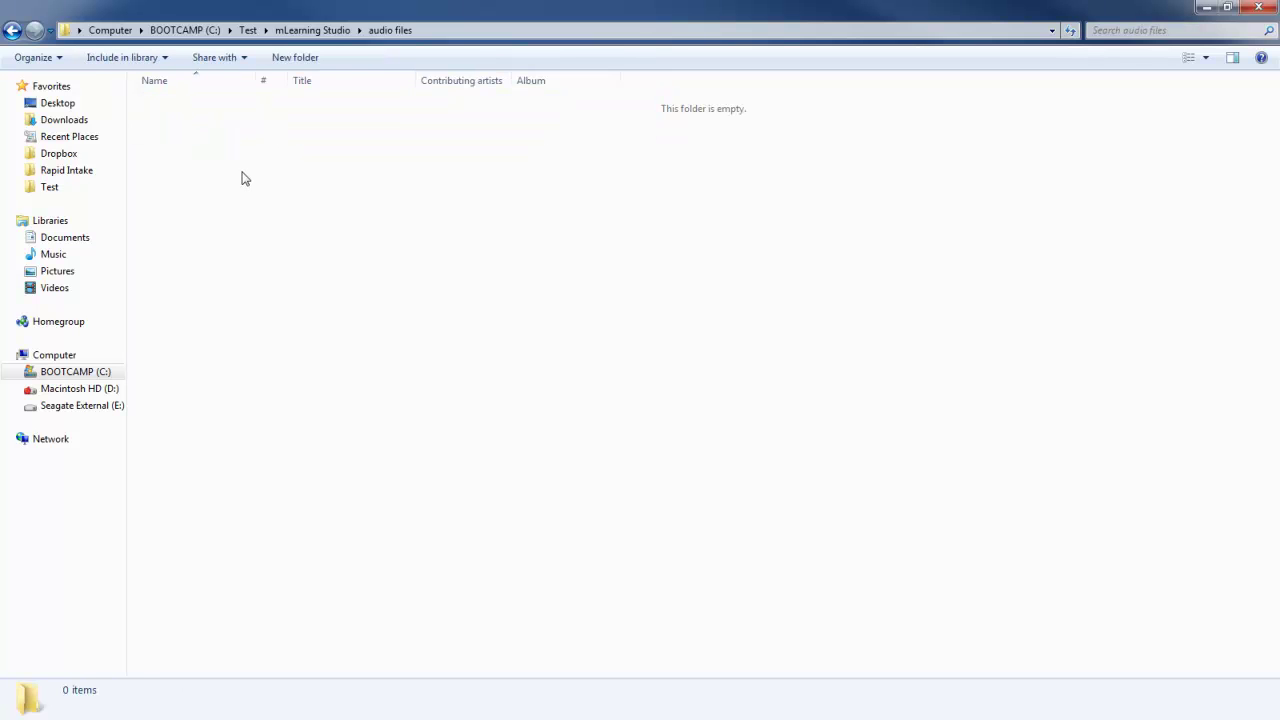
pyautogui.hotkey('ctrl', 'v')
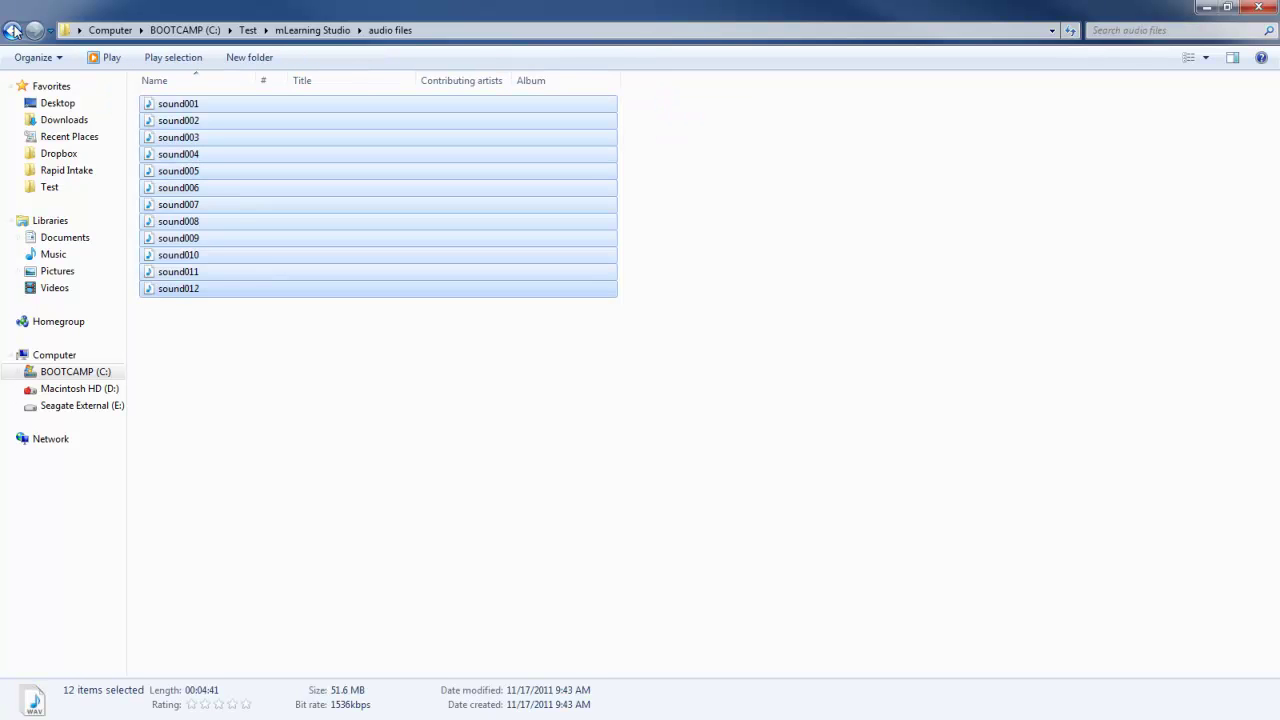
# Delete the TESTING2_files folder and TESTING2 web page file to the Recycle Bin.
pyautogui.click(14, 30)
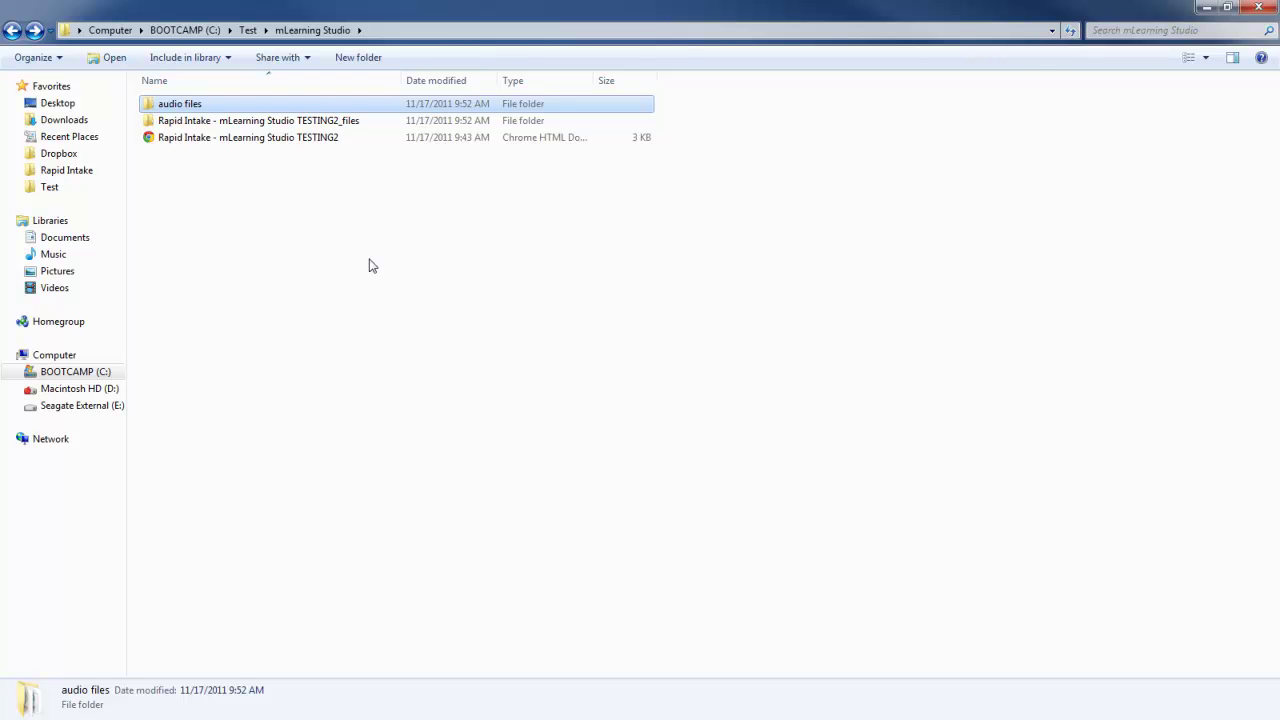
pyautogui.click(243, 122)
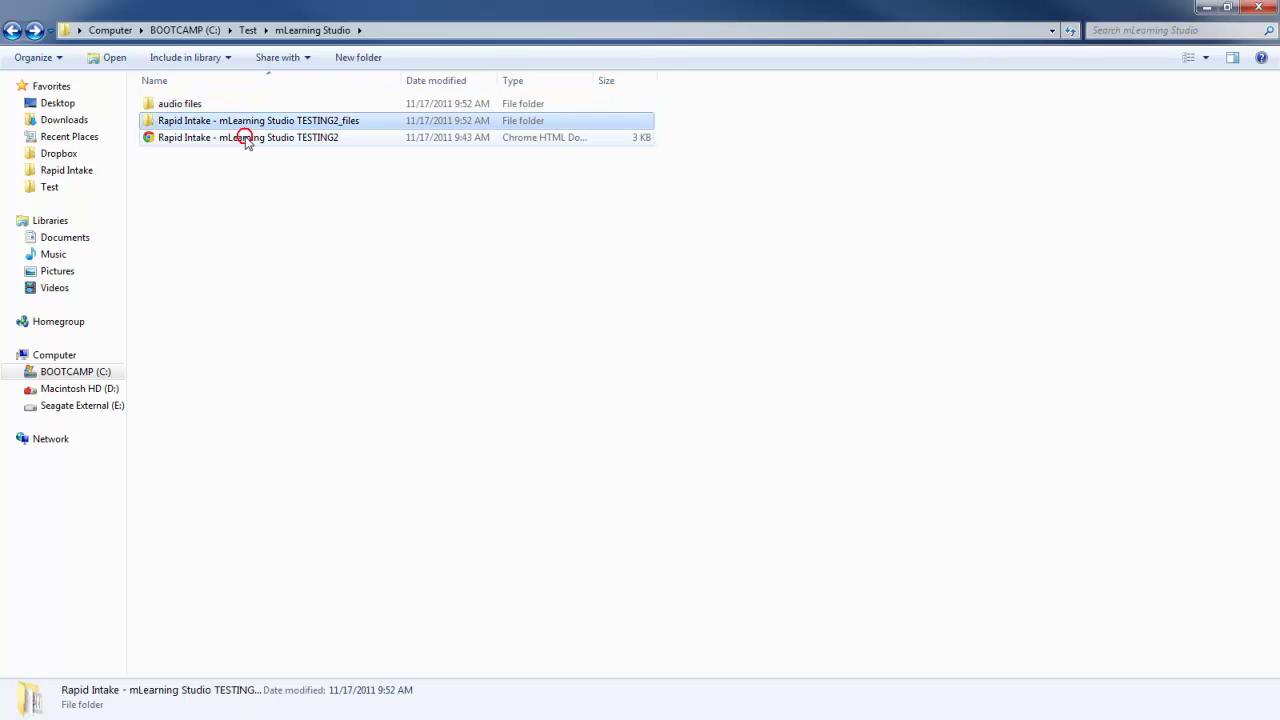
pyautogui.keyDown('shift'); pyautogui.click(245, 139); pyautogui.keyUp('shift')
pyautogui.press('Delete')
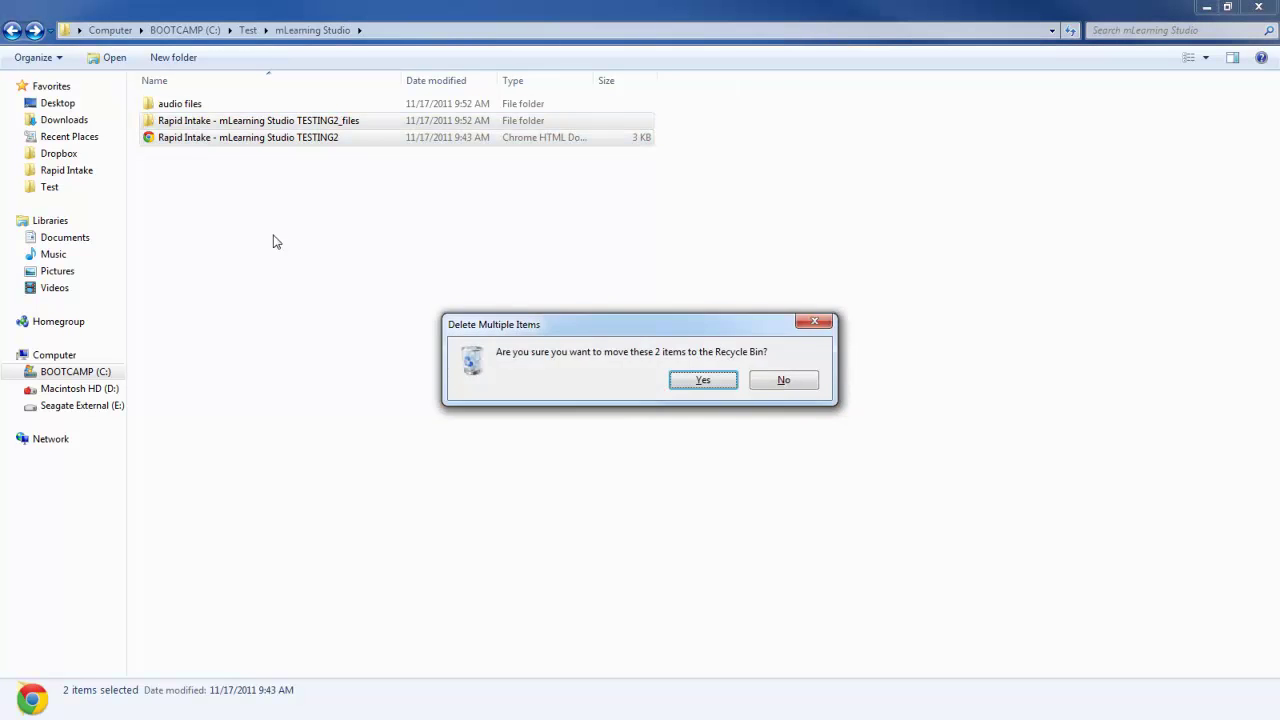
pyautogui.press('Return')
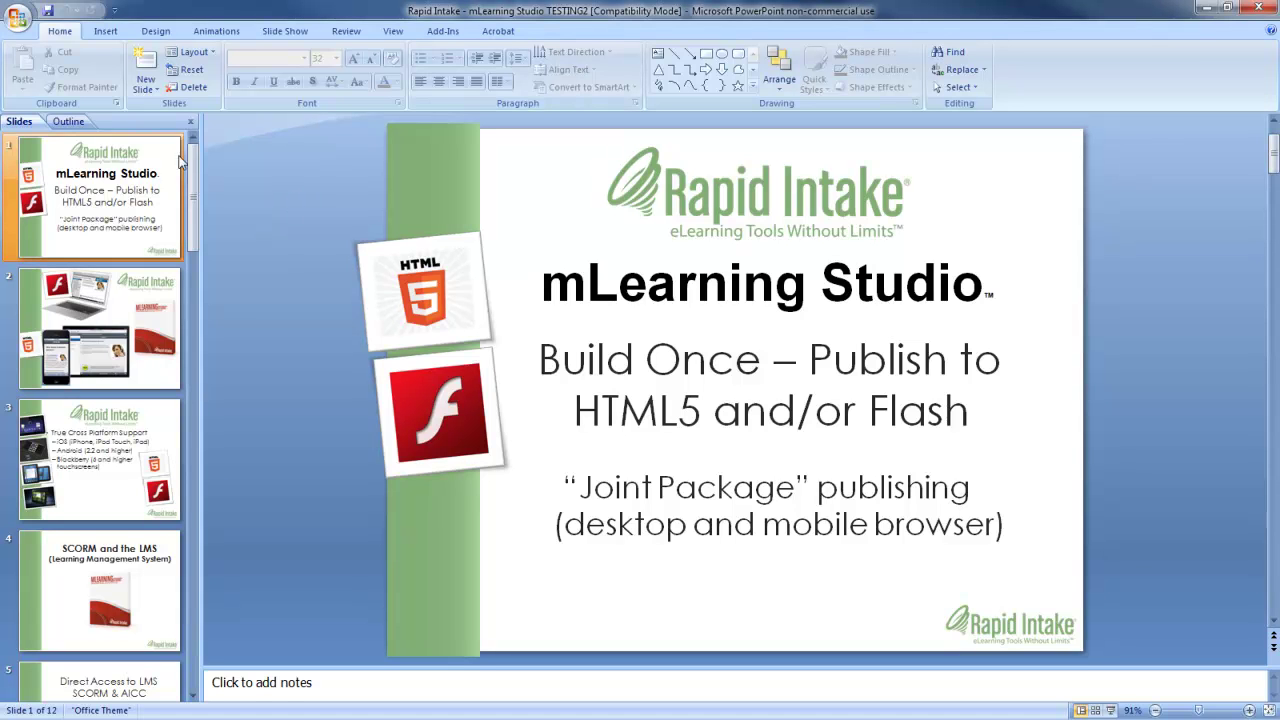
# Start saving a copy of the presentation as JPEG File Interchange Format.
pyautogui.click(17, 26)
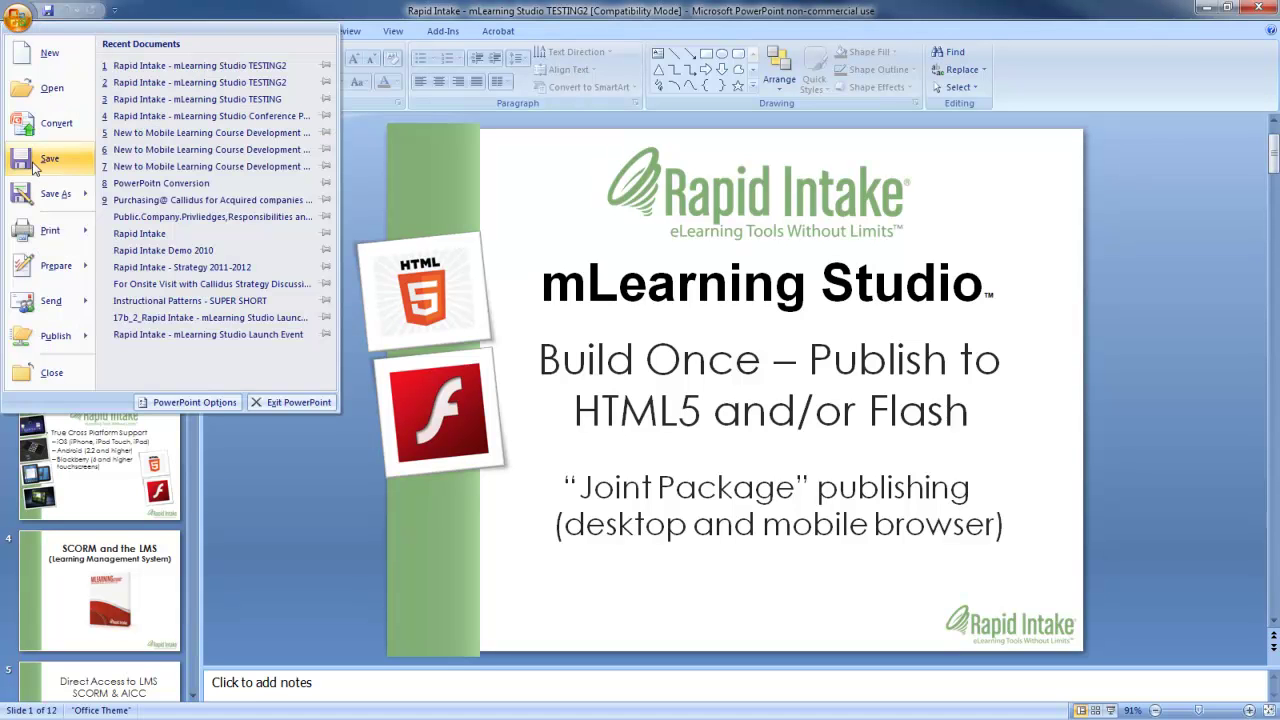
pyautogui.click(34, 193)
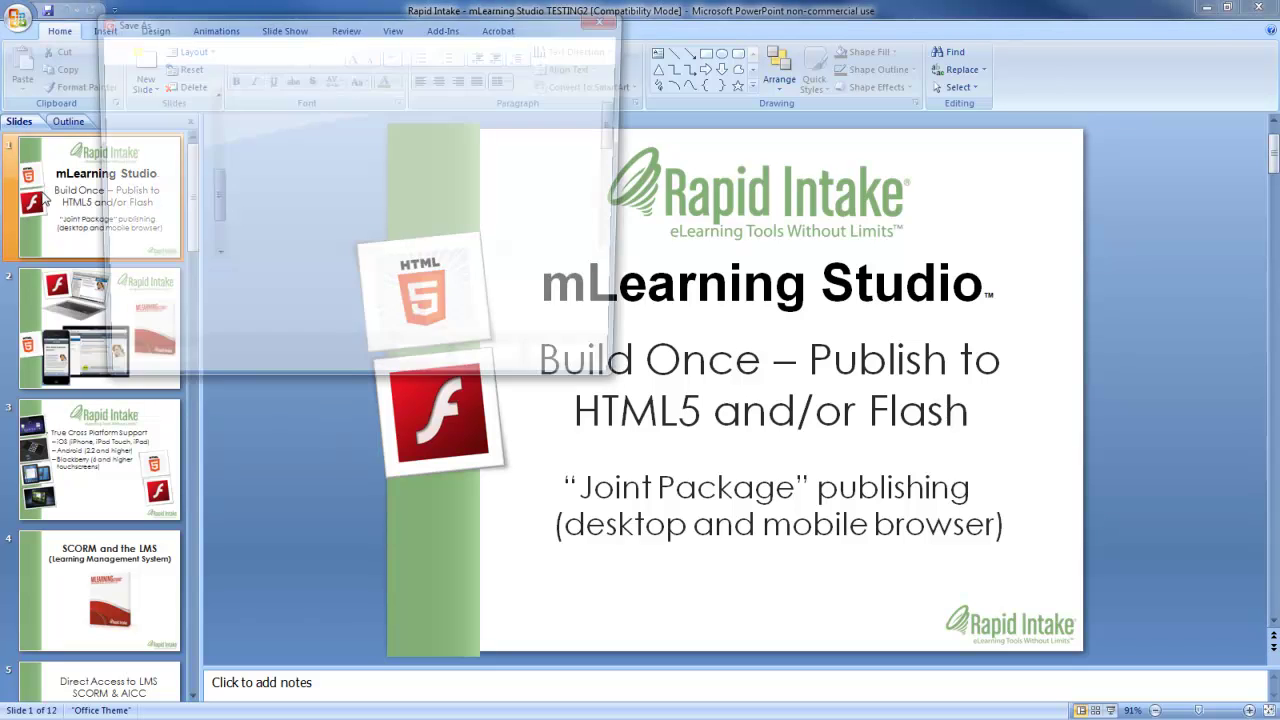
pyautogui.click(320, 303)
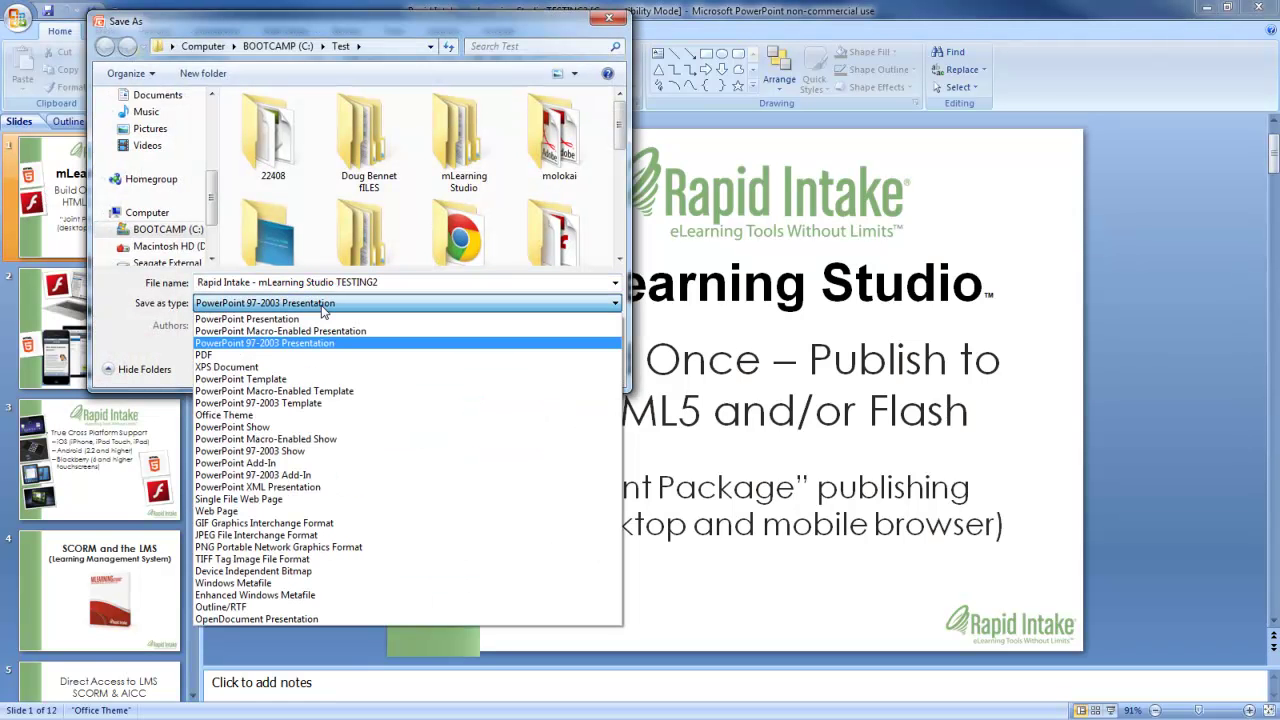
pyautogui.click(215, 535)
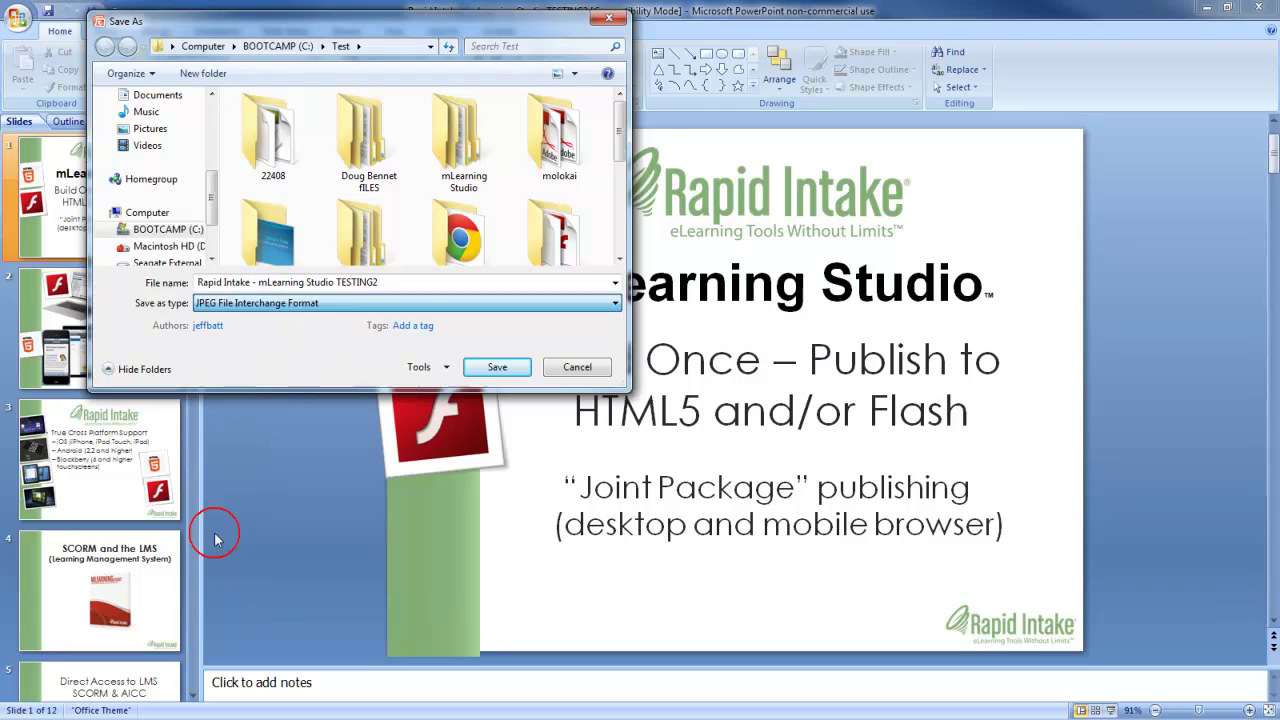
# Create an 'image files' folder inside mLearning Studio and export every slide there.
pyautogui.doubleClick(464, 140)
pyautogui.click(338, 170)
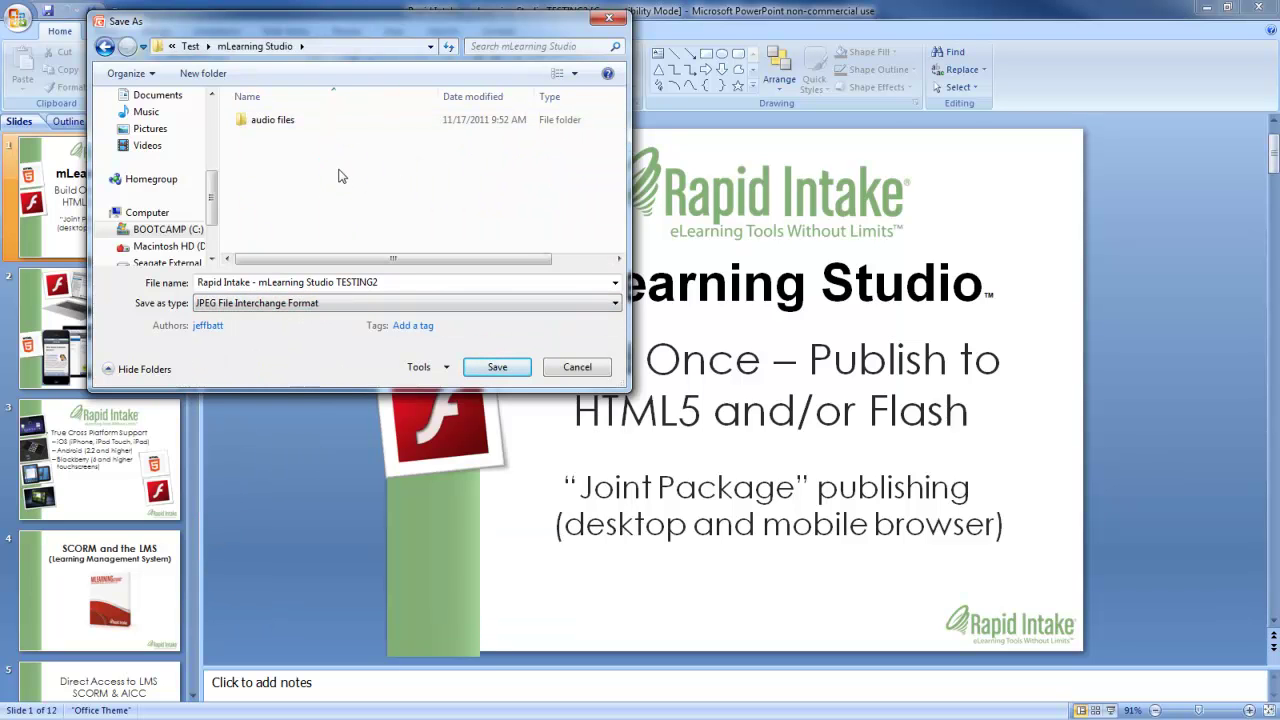
pyautogui.rightClick(338, 176)
pyautogui.moveTo(391, 345)
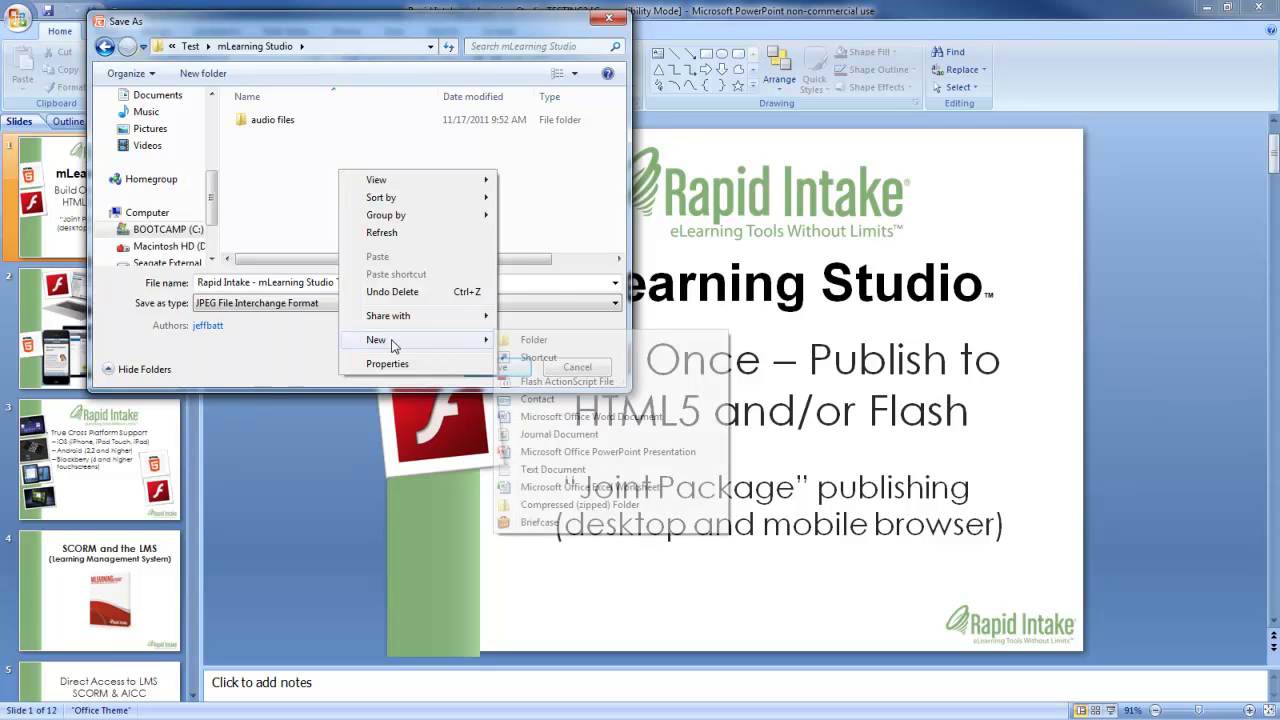
pyautogui.click(520, 340)
pyautogui.press('BackSpace')
pyautogui.write('i')
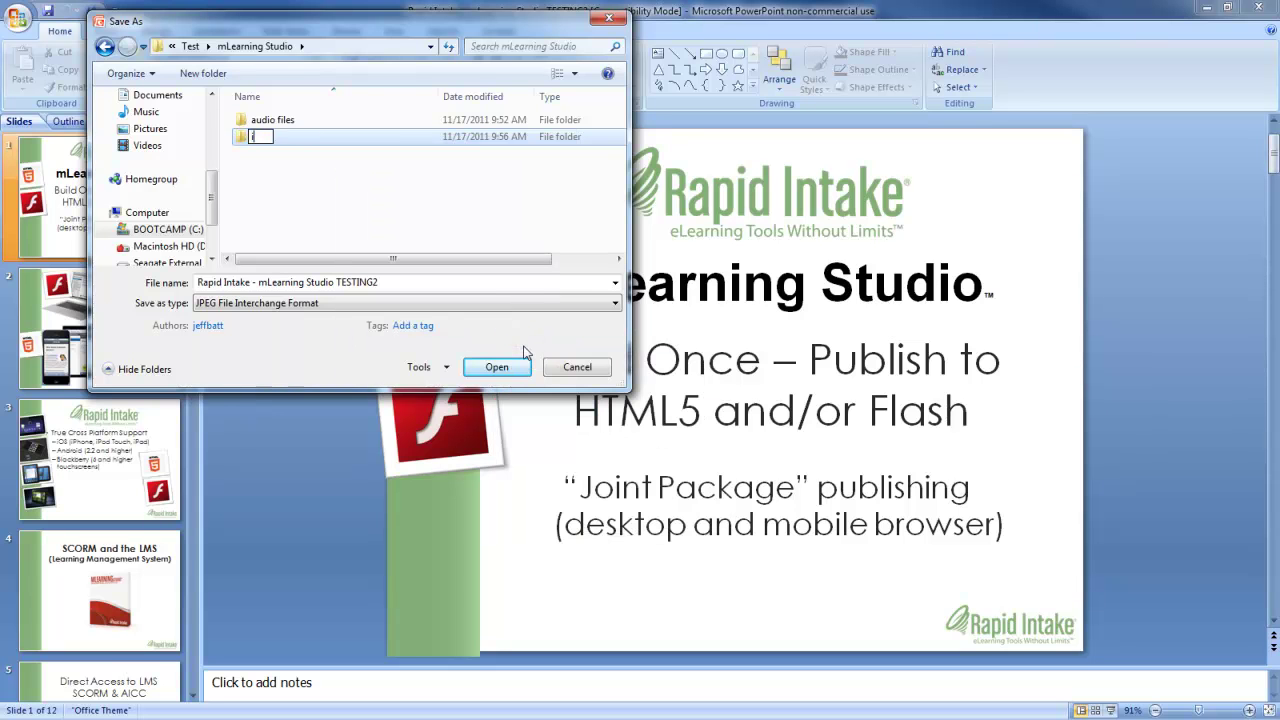
pyautogui.write('mage files')
pyautogui.press('Return')
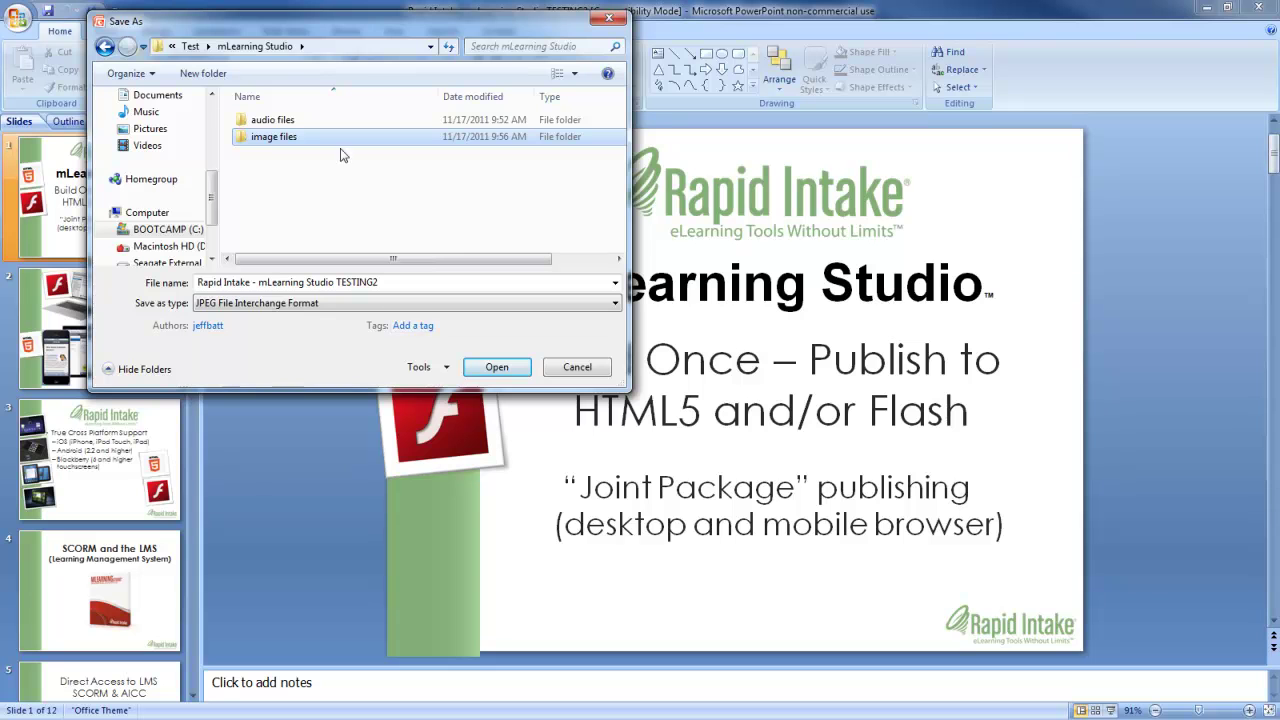
pyautogui.doubleClick(265, 136)
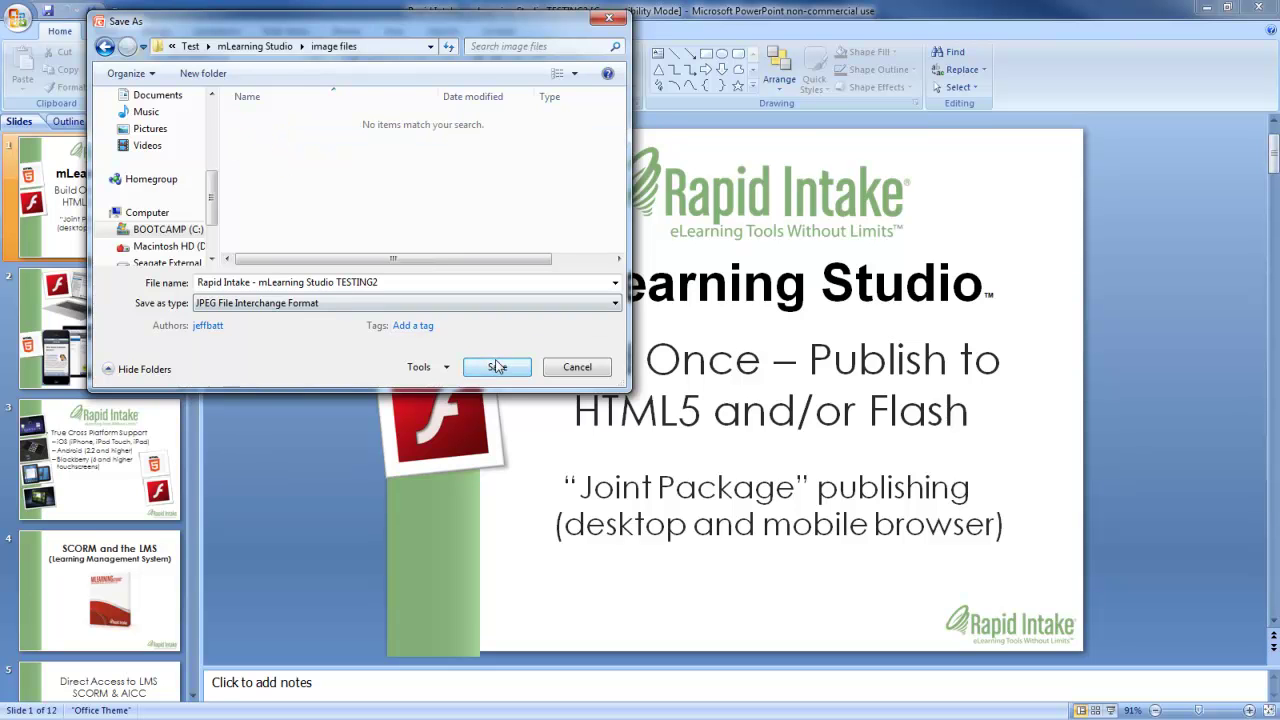
pyautogui.click(497, 367)
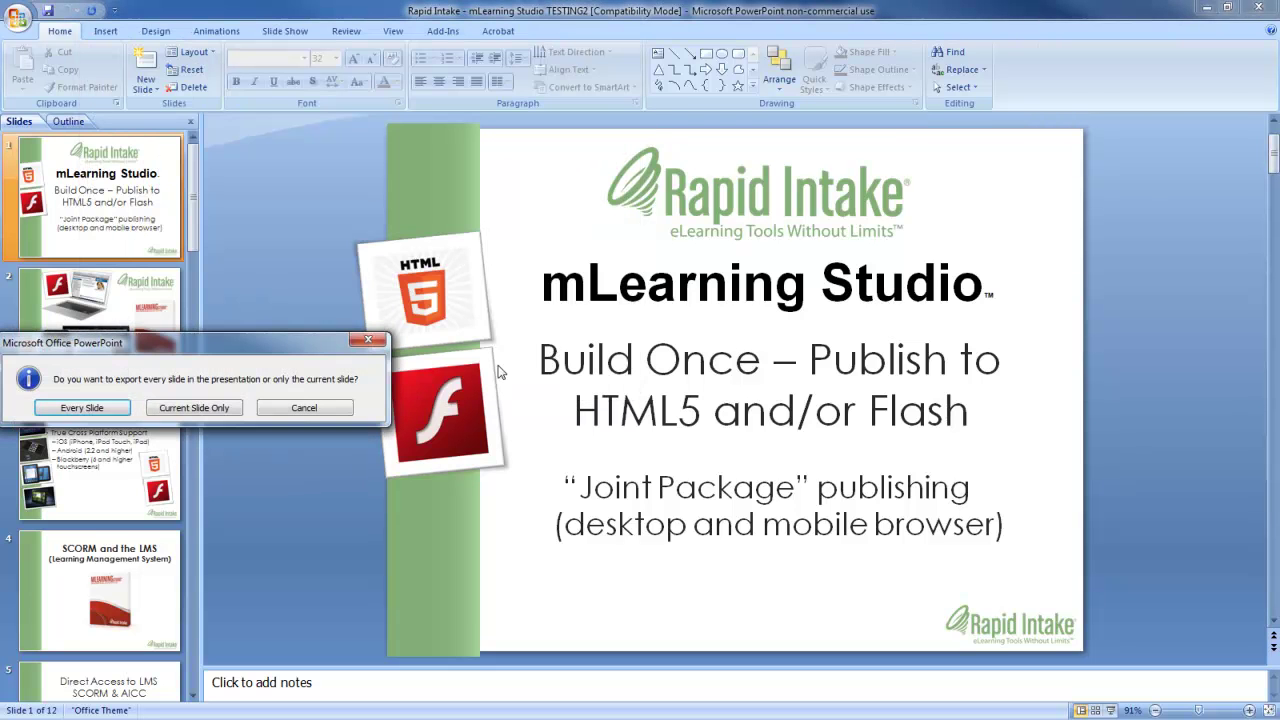
pyautogui.click(83, 408)
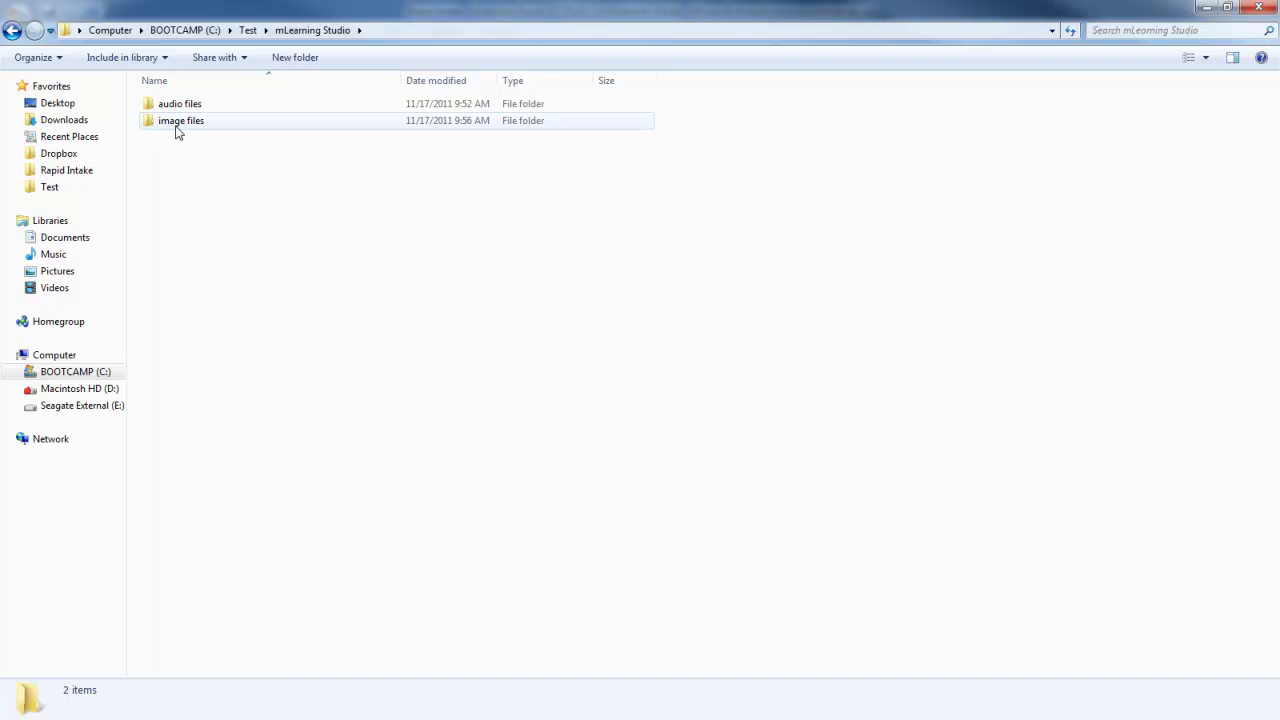
# Move the twelve slide JPEGs from TESTING2 into image files and delete the empty TESTING2 folder.
pyautogui.doubleClick(176, 121)
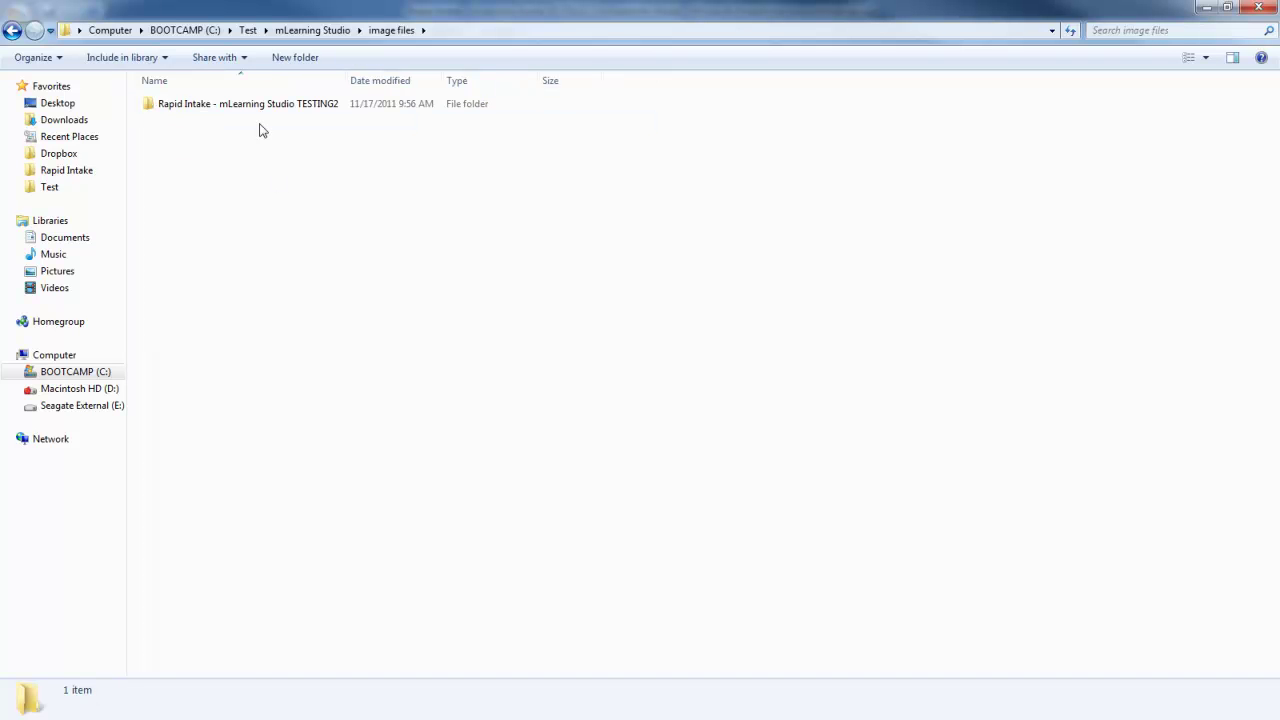
pyautogui.doubleClick(257, 108)
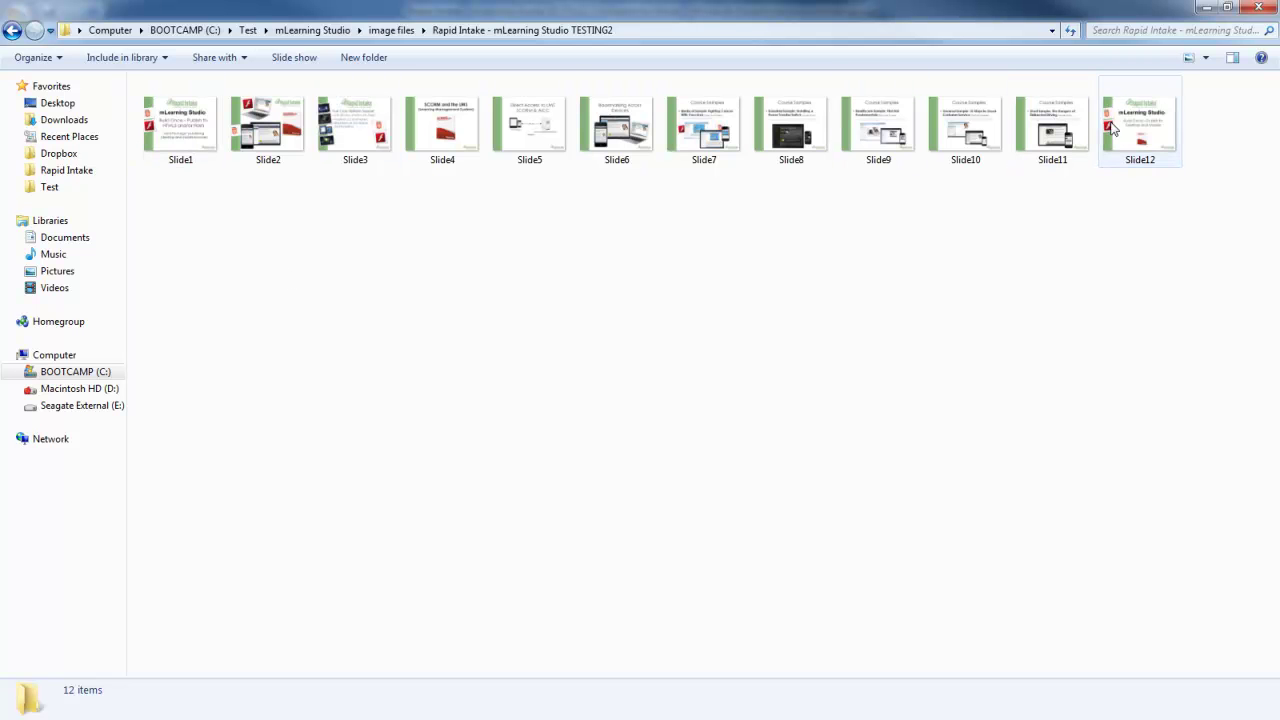
pyautogui.click(190, 145)
pyautogui.keyDown('shift'); pyautogui.click(1115, 112); pyautogui.keyUp('shift')
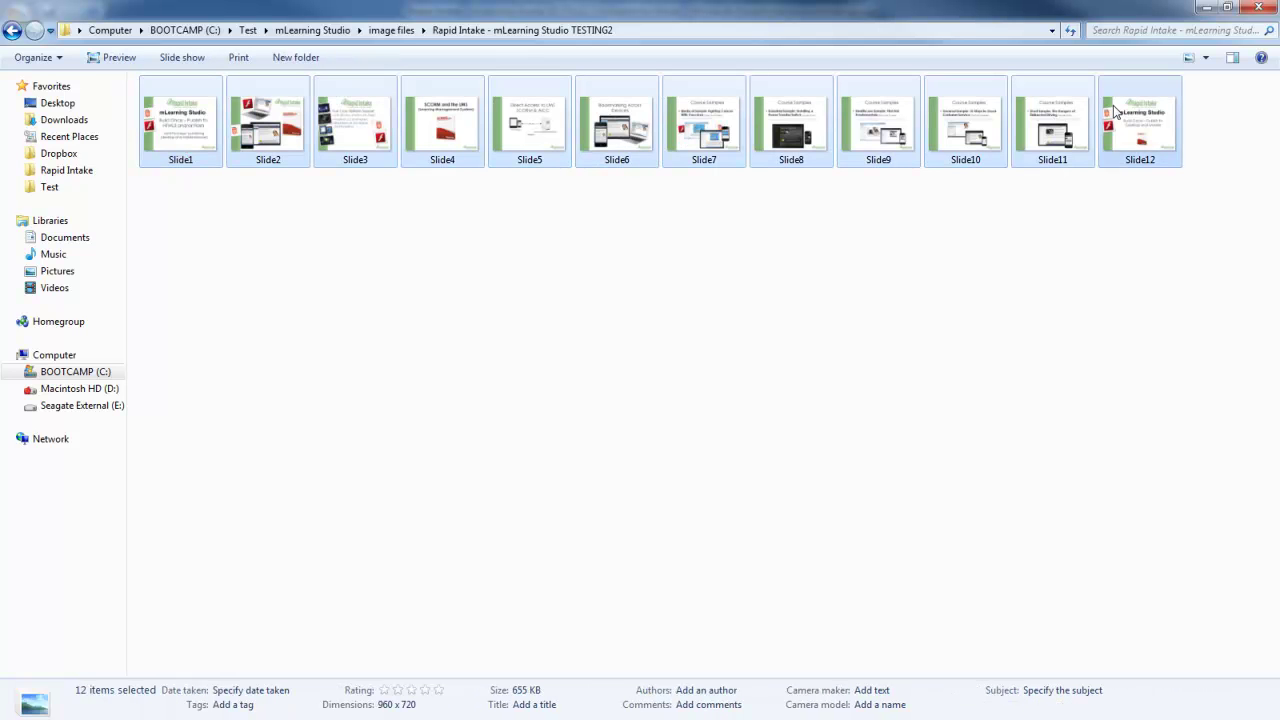
pyautogui.hotkey('ctrl', 'x')
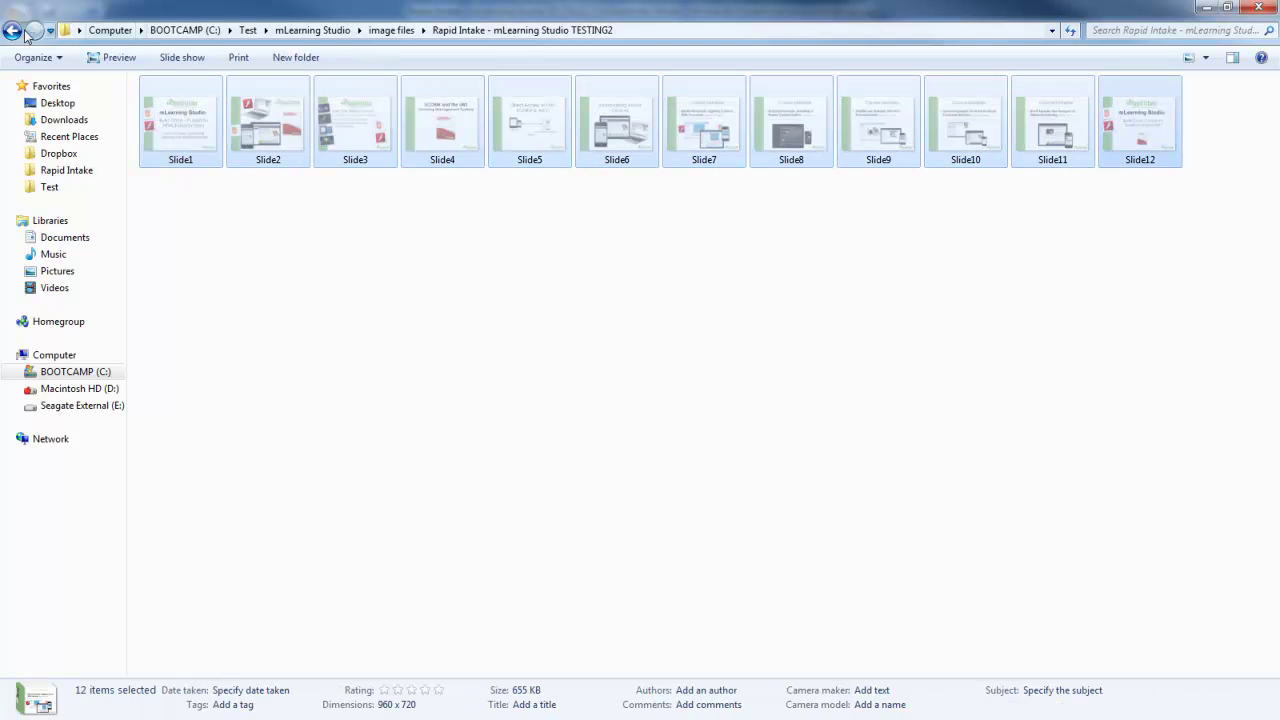
pyautogui.click(12, 30)
pyautogui.click(207, 157)
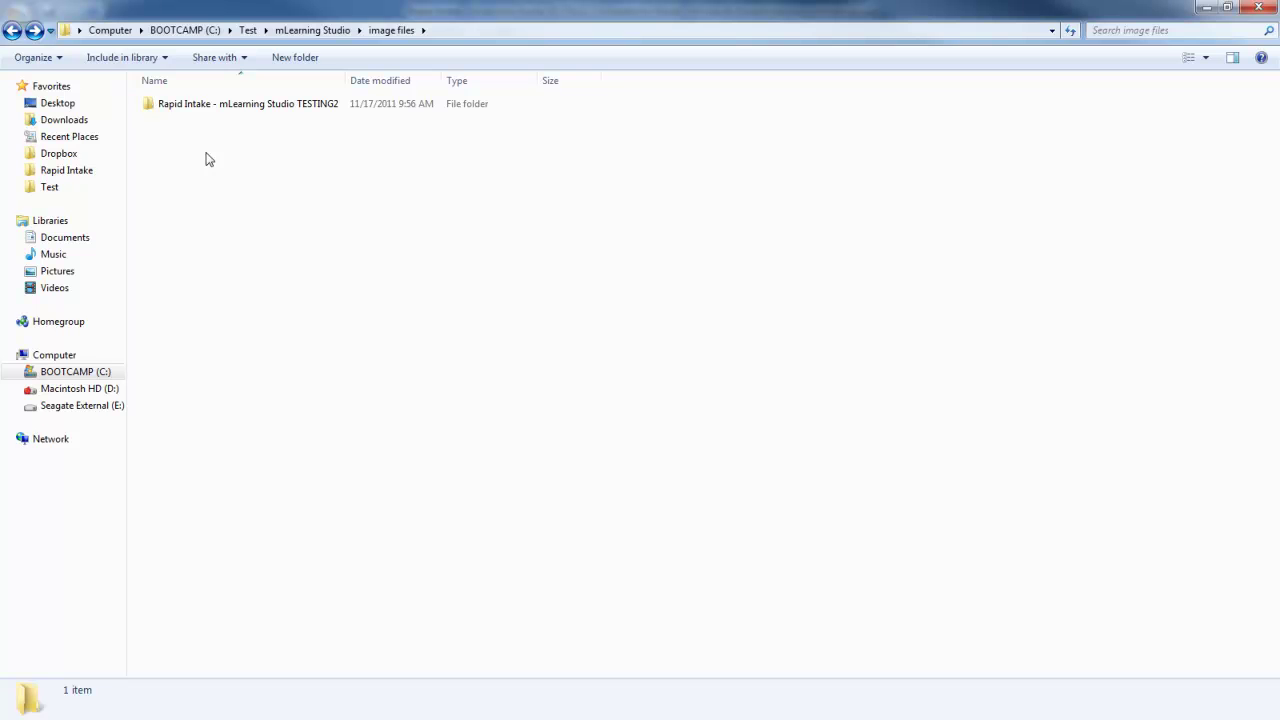
pyautogui.hotkey('ctrl', 'v')
pyautogui.click(190, 103)
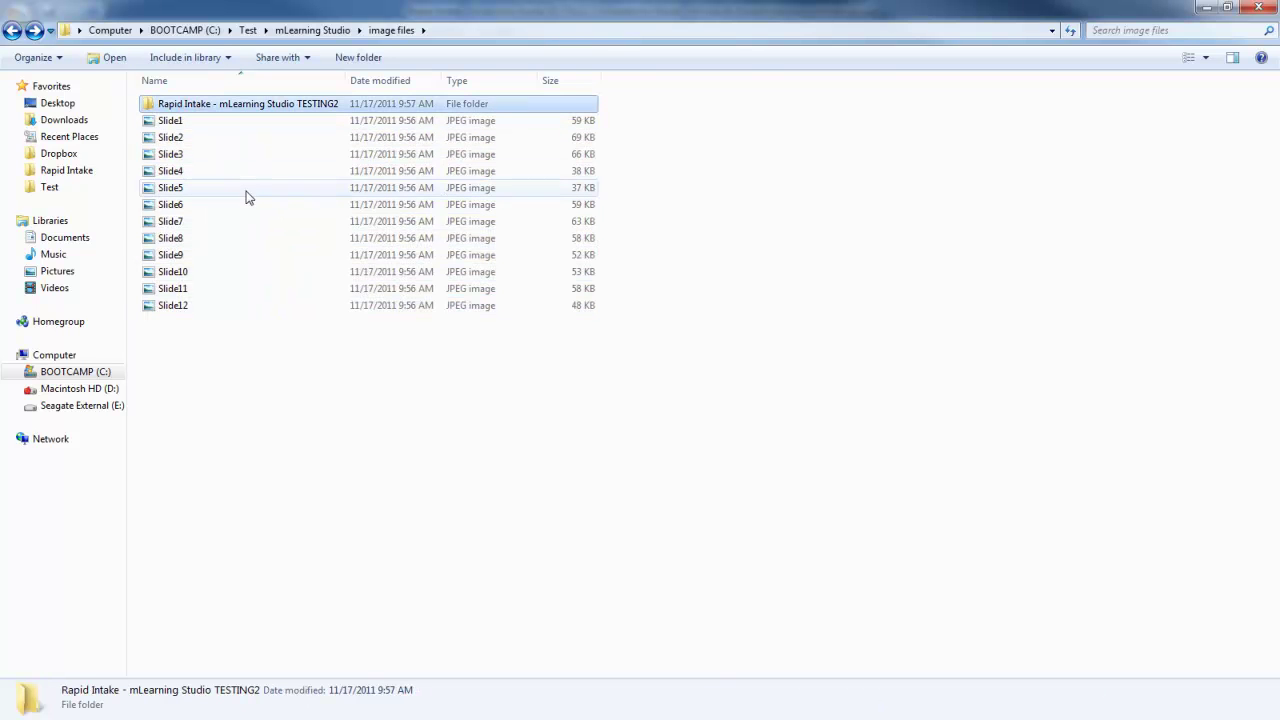
pyautogui.press('Delete')
pyautogui.press('Return')
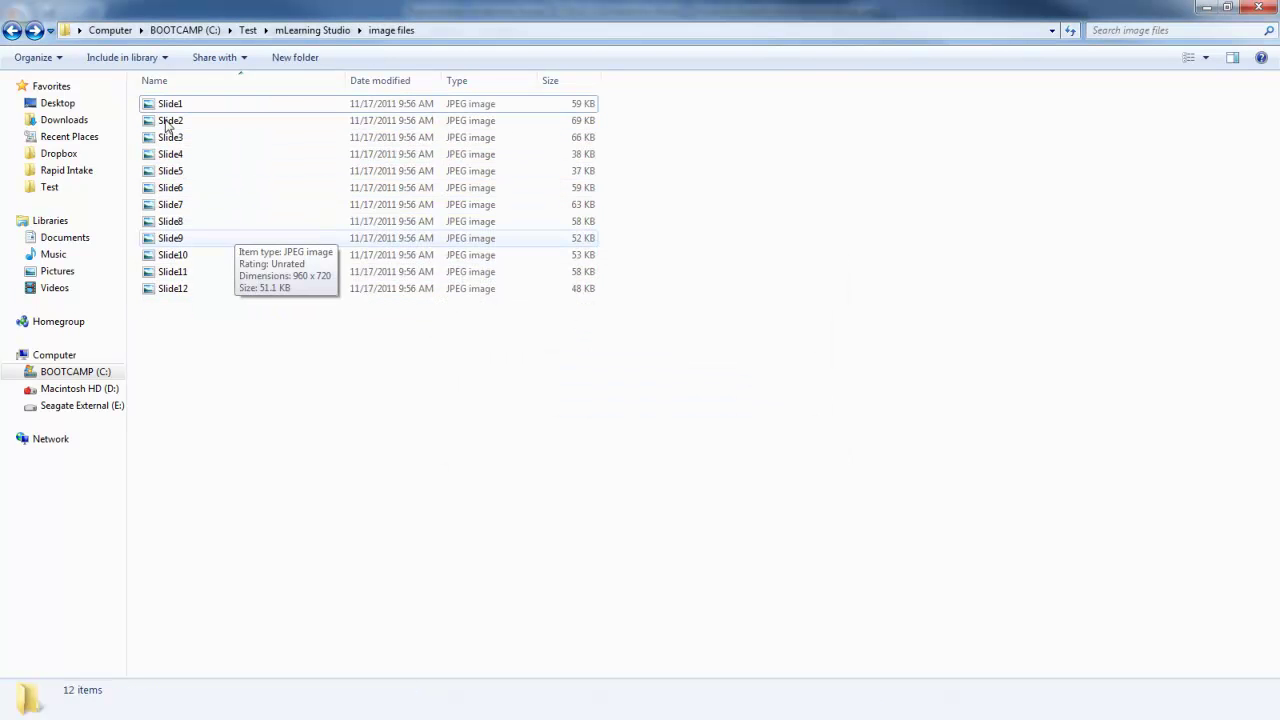
# Open the audio files folder and select sound001.
pyautogui.click(12, 30)
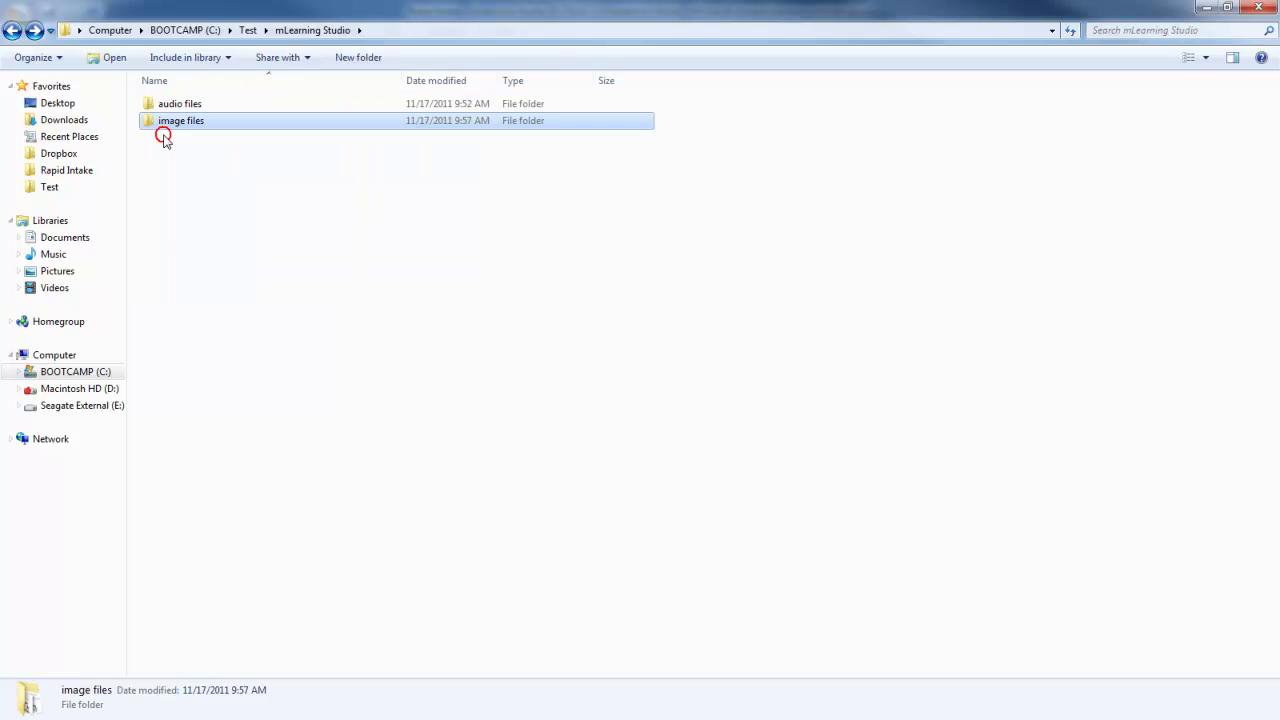
pyautogui.click(163, 134)
pyautogui.doubleClick(163, 107)
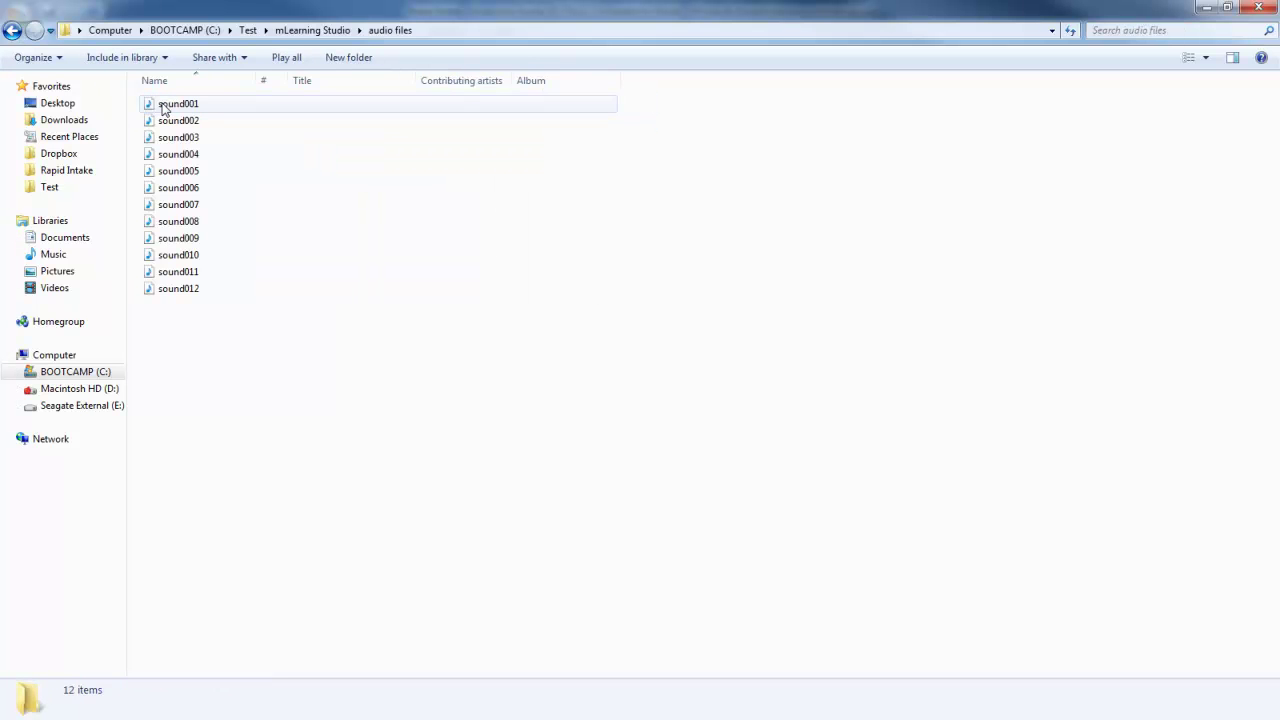
pyautogui.press('BackSpace')
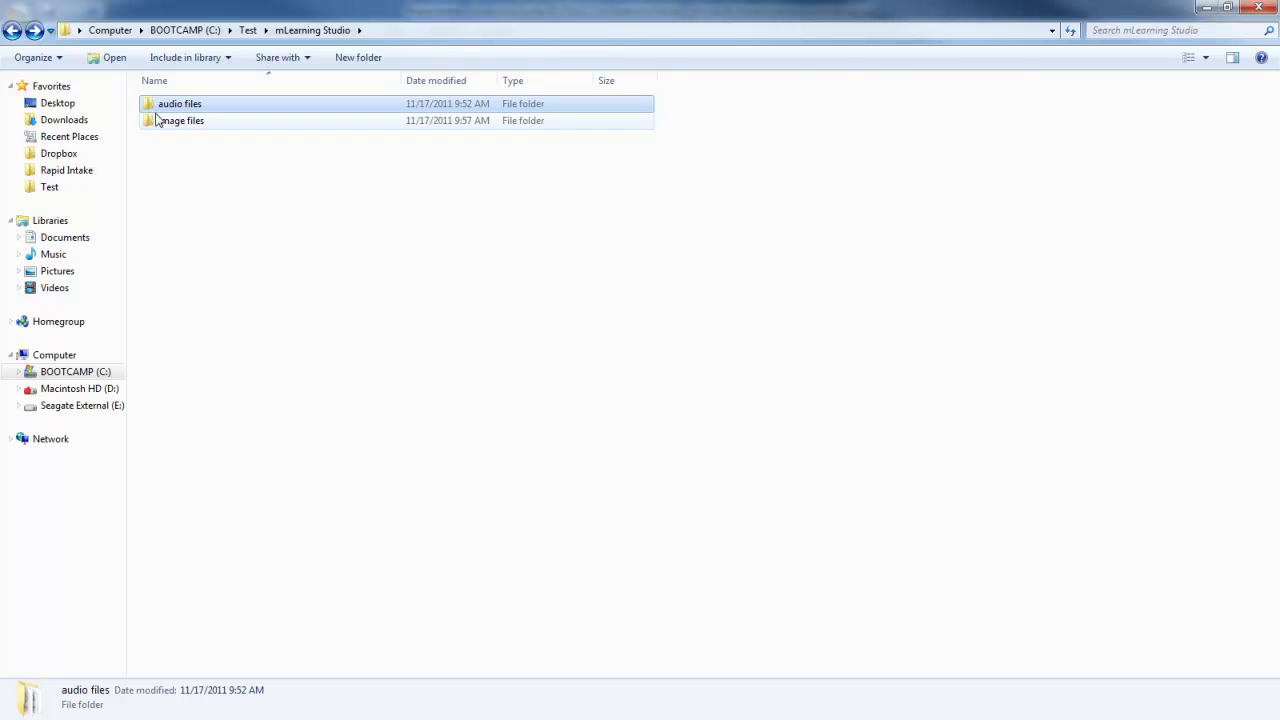
pyautogui.doubleClick(157, 120)
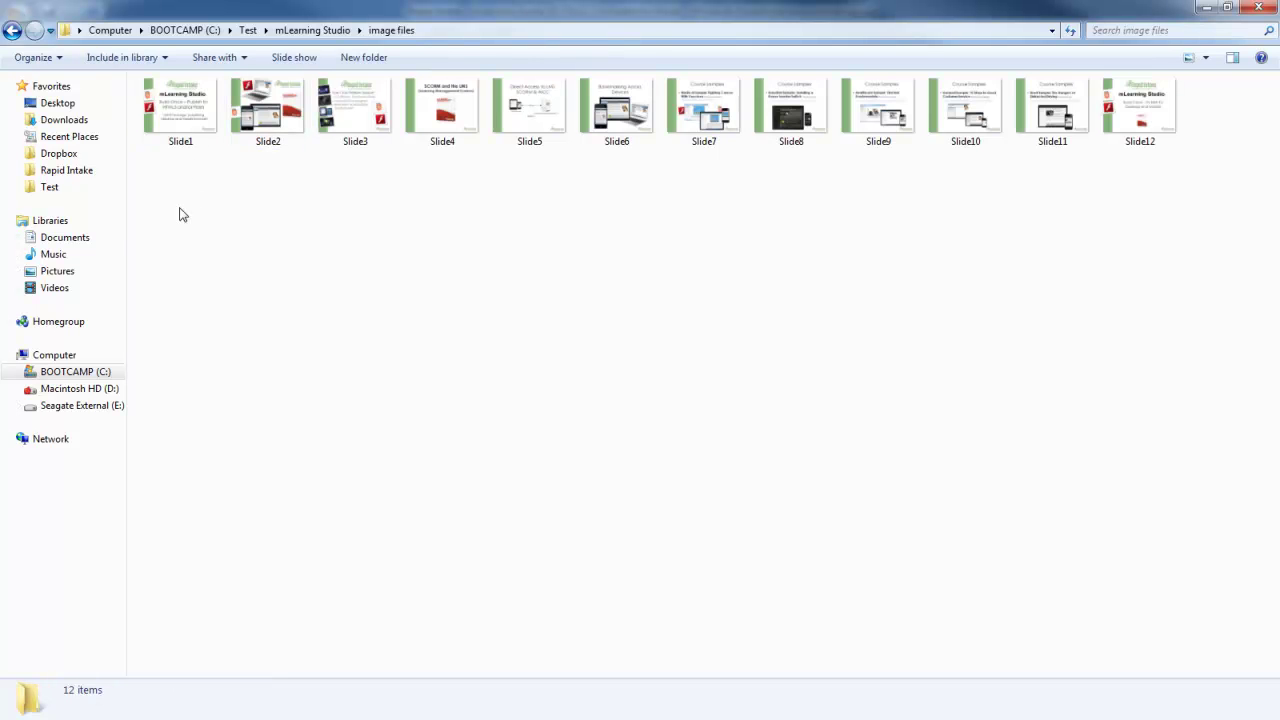
pyautogui.click(361, 30)
pyautogui.click(463, 49)
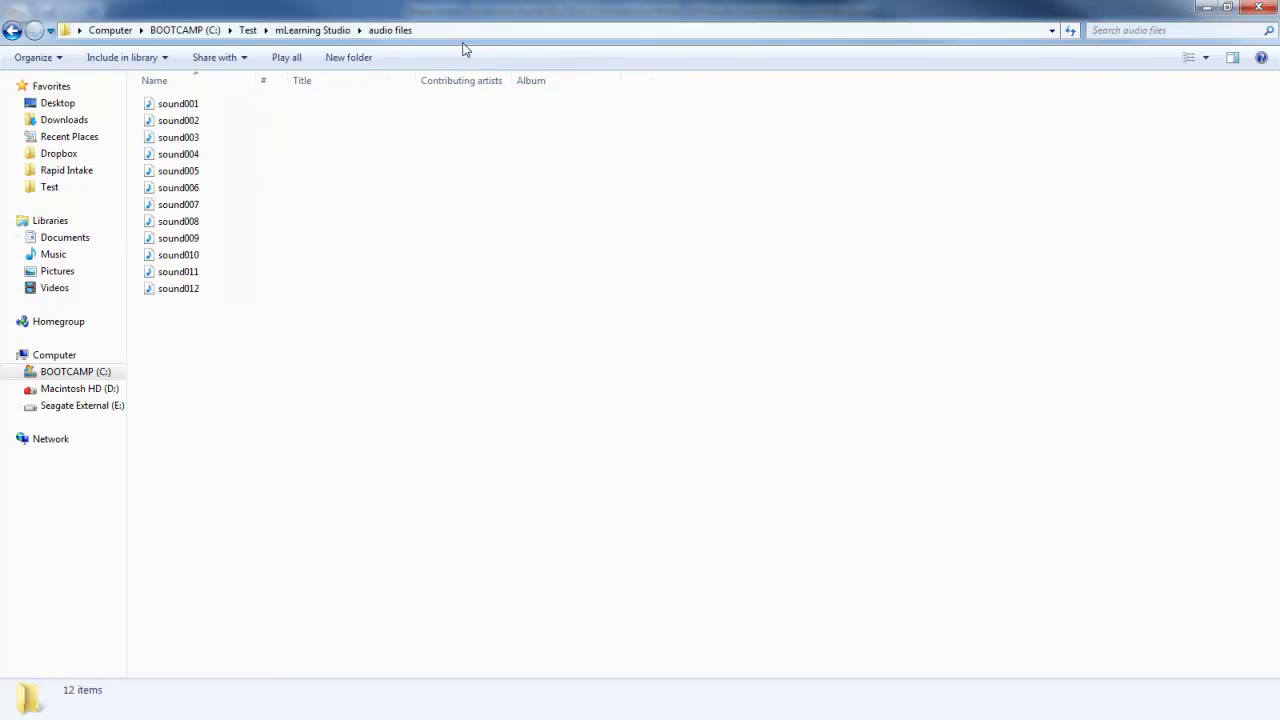
pyautogui.click(193, 106)
# Rename all twelve sound files to 'mLearning Studio' as a numbered series.
pyautogui.keyDown('shift'); pyautogui.click(170, 290); pyautogui.keyUp('shift')
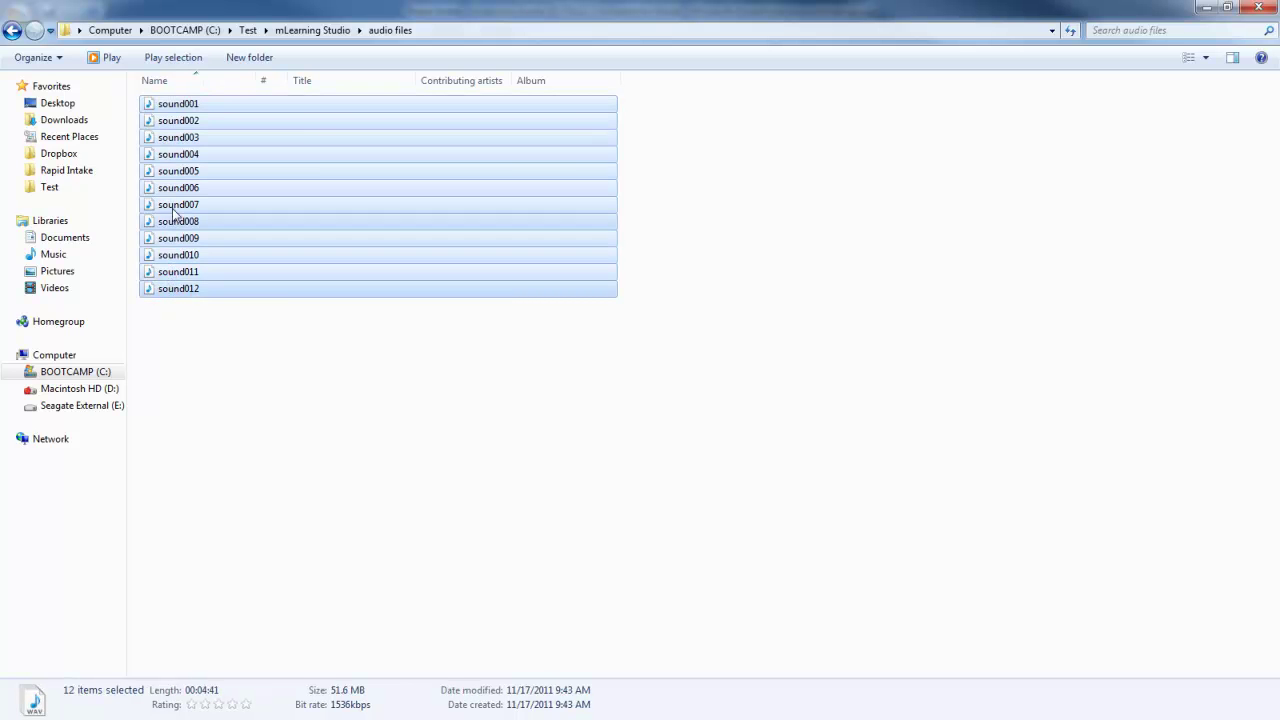
pyautogui.rightClick(186, 112)
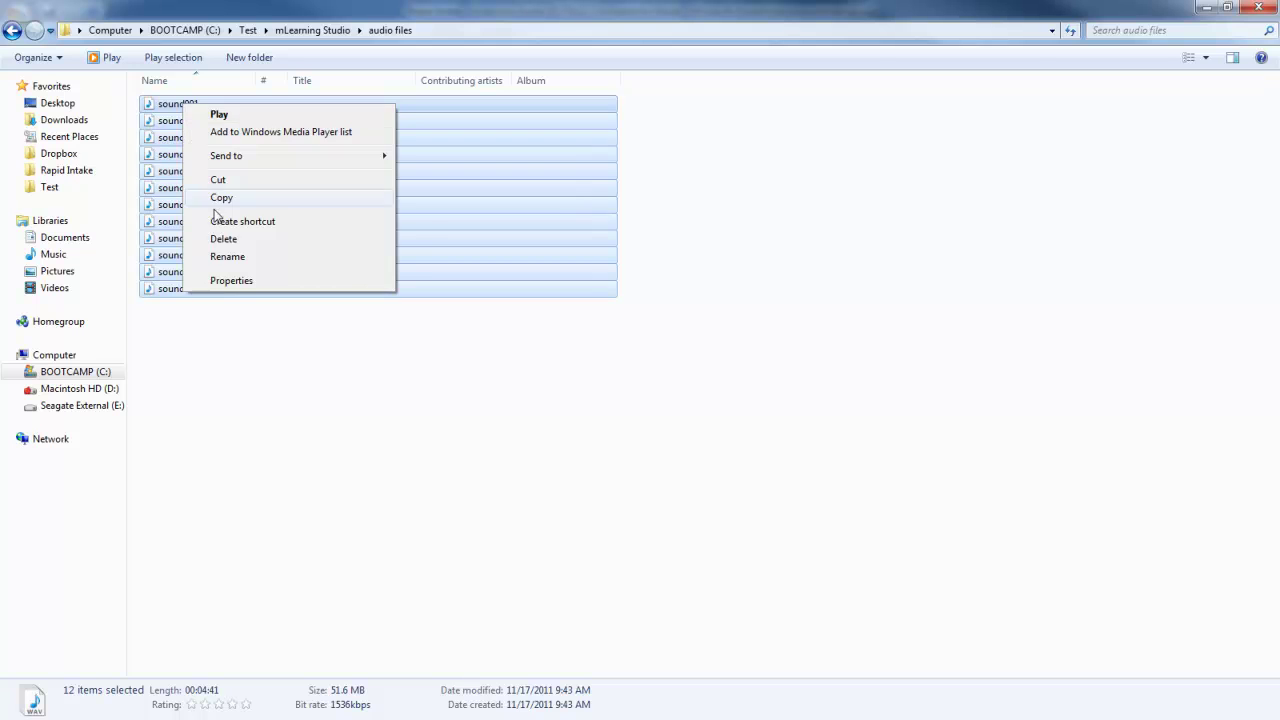
pyautogui.click(222, 256)
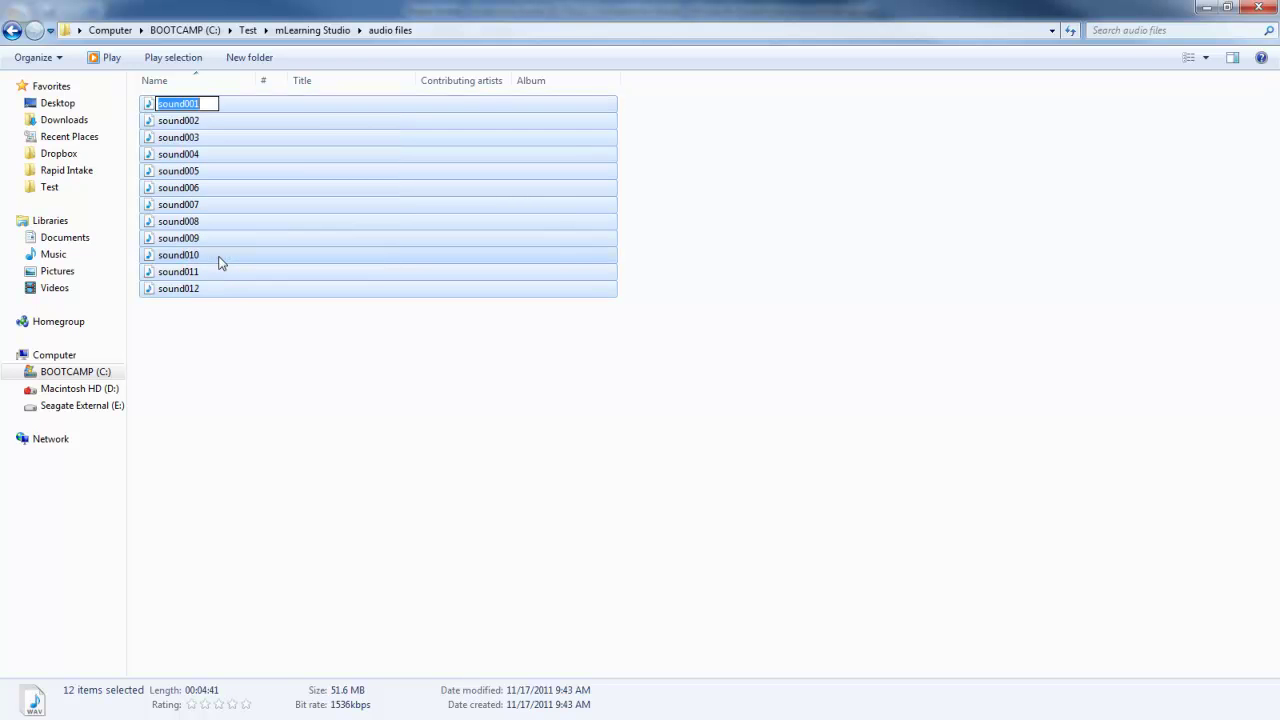
pyautogui.write('mLearning Studio')
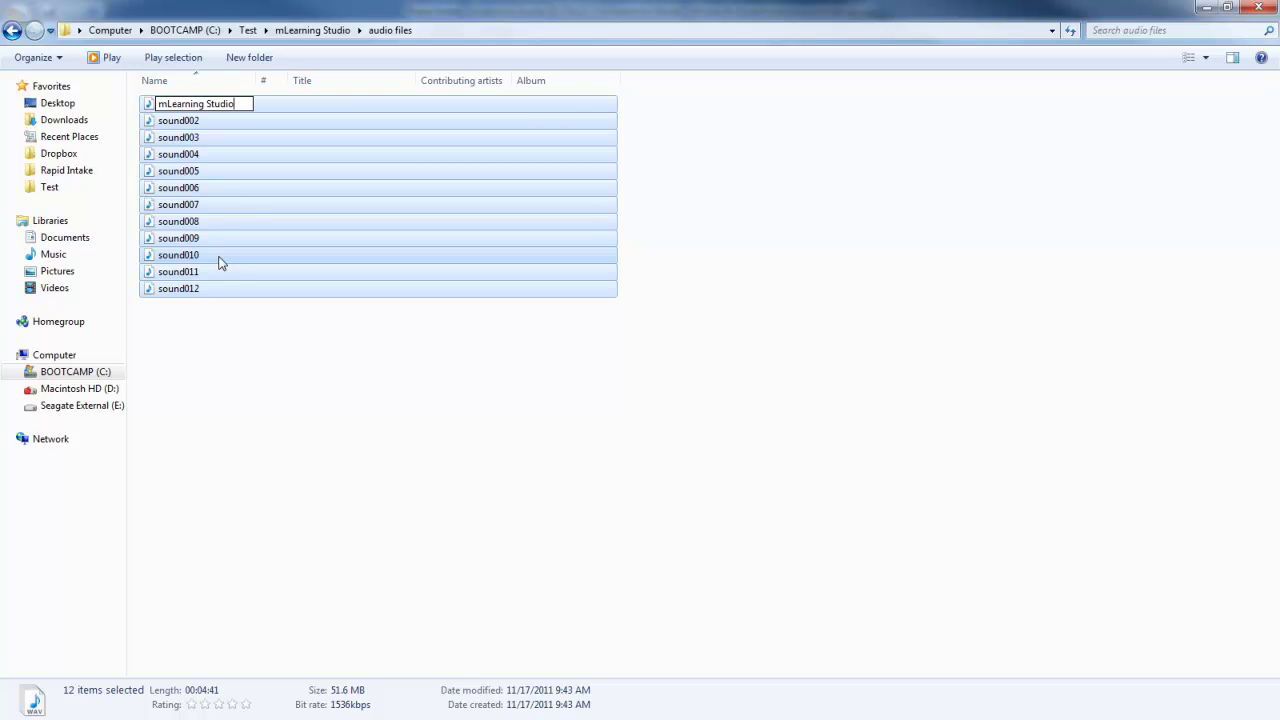
pyautogui.press('Return')
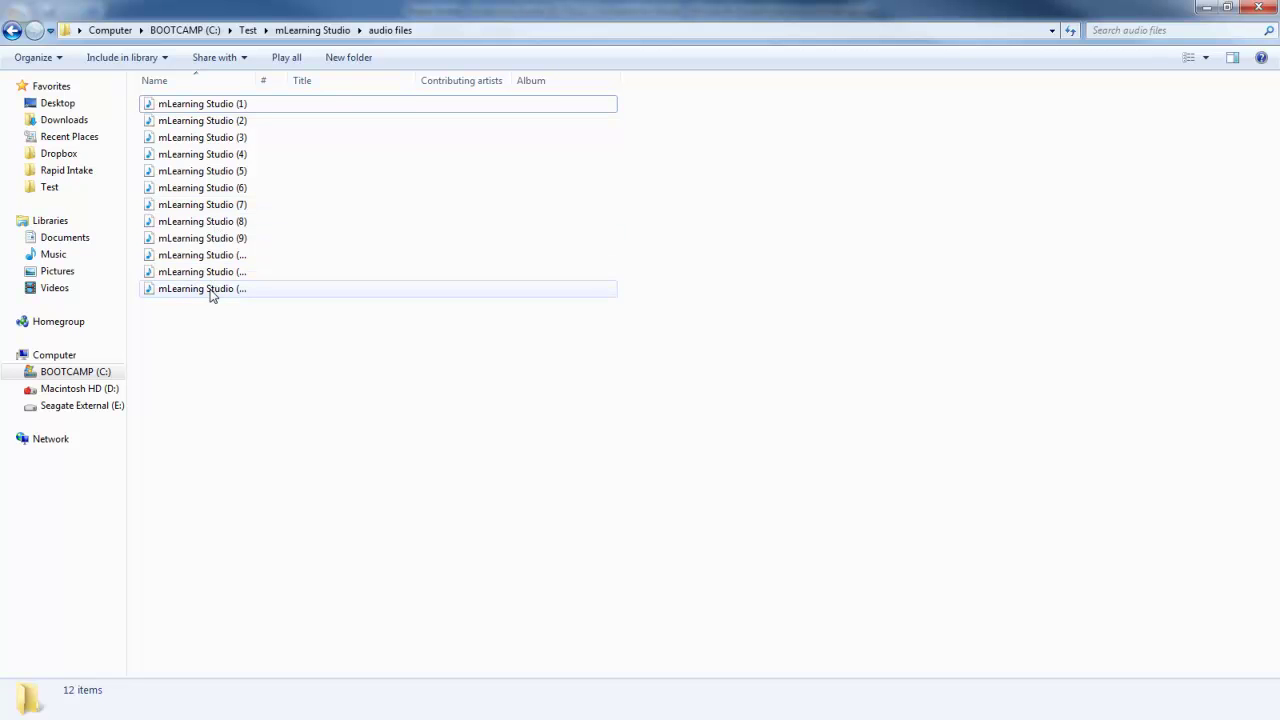
# Rename all twelve slide images in image files to 'mLearning Studio' as a numbered series.
pyautogui.click(12, 32)
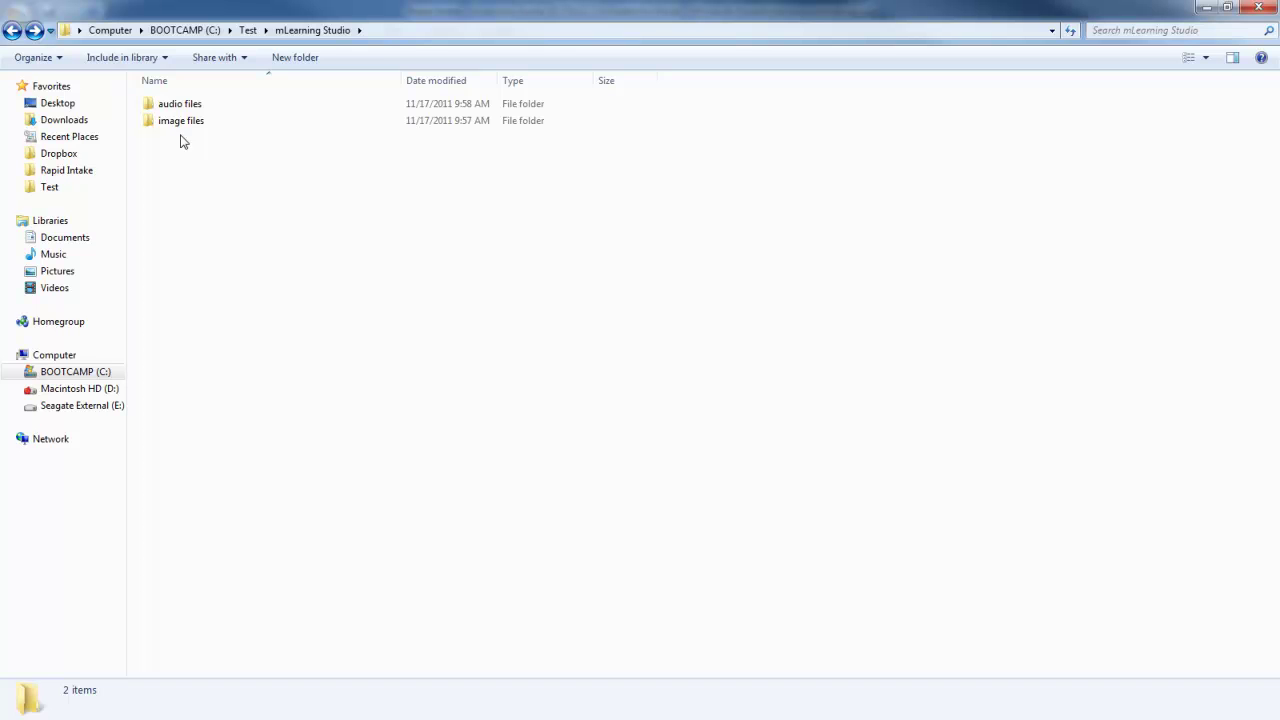
pyautogui.doubleClick(177, 124)
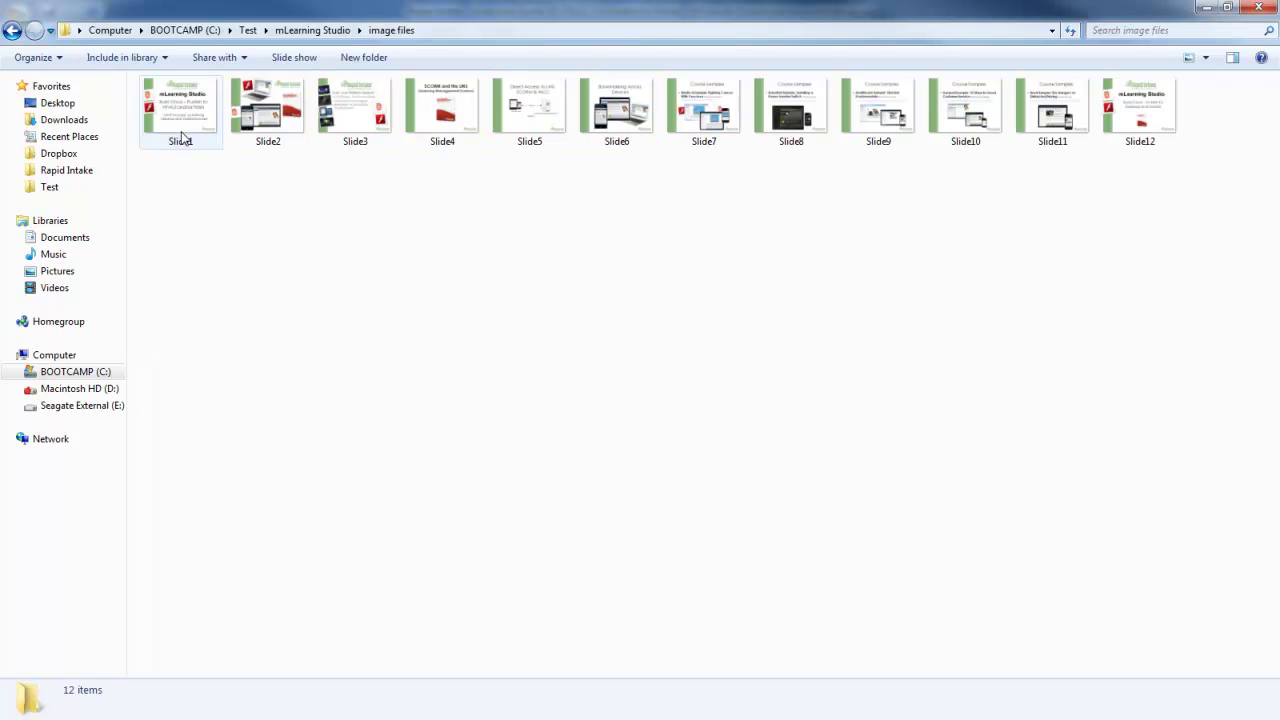
pyautogui.hotkey('ctrl', 'a')
pyautogui.rightClick(180, 133)
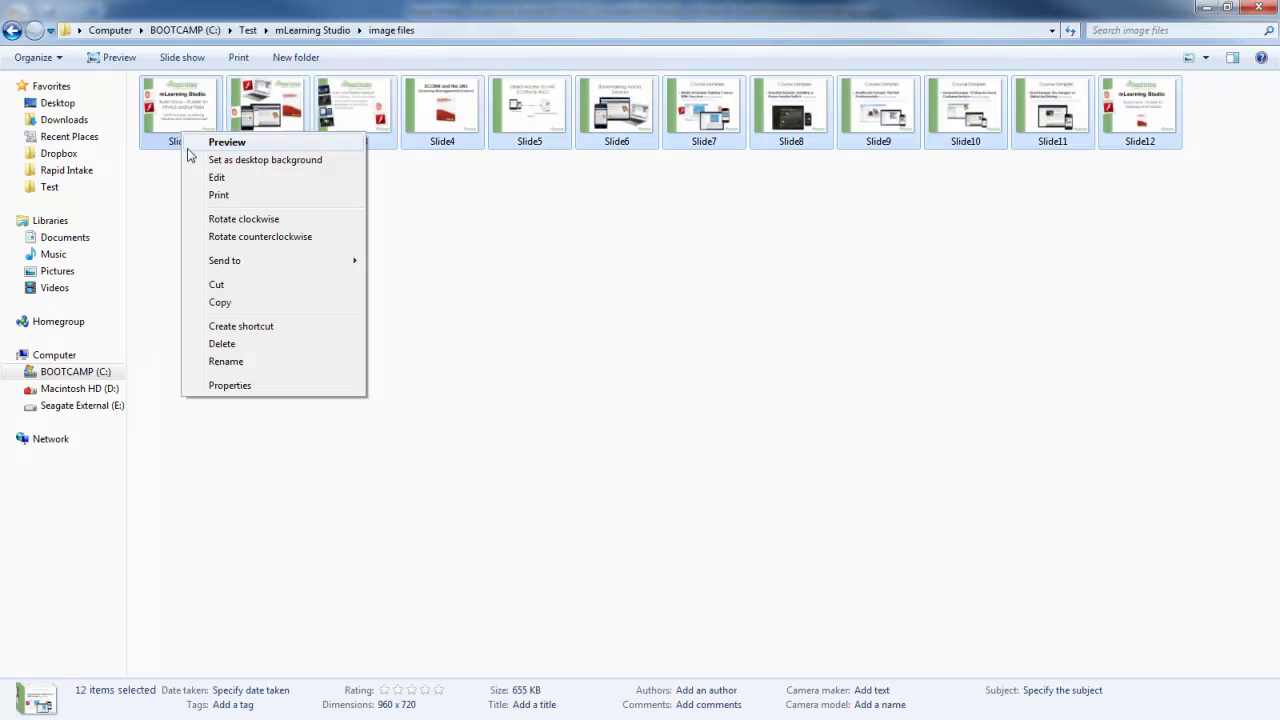
pyautogui.click(227, 358)
pyautogui.write('m')
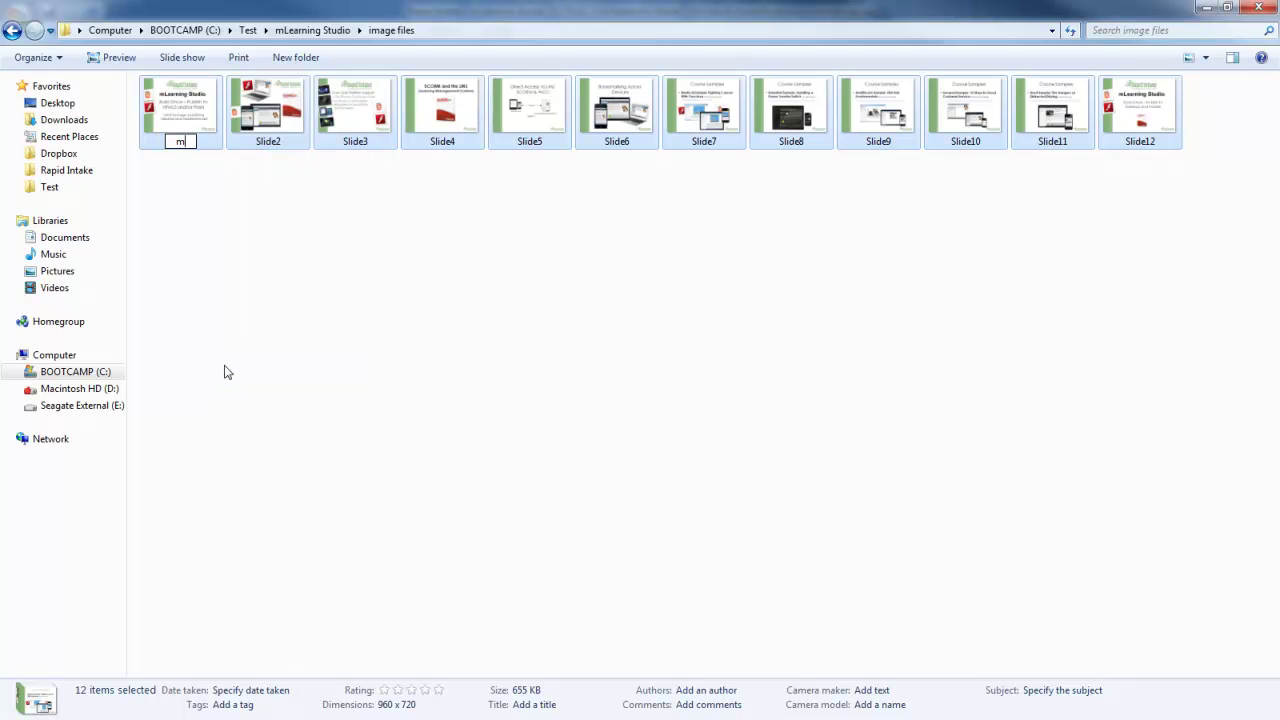
pyautogui.write('Learning Studio')
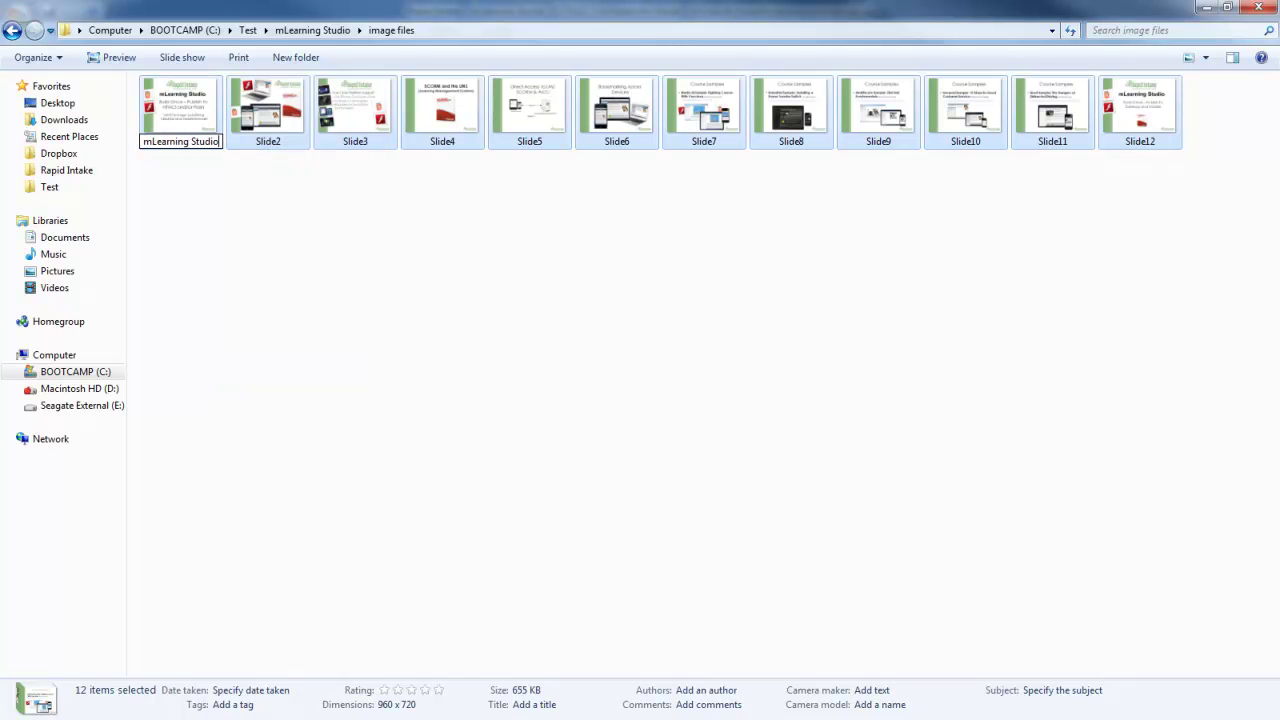
pyautogui.press('Return')
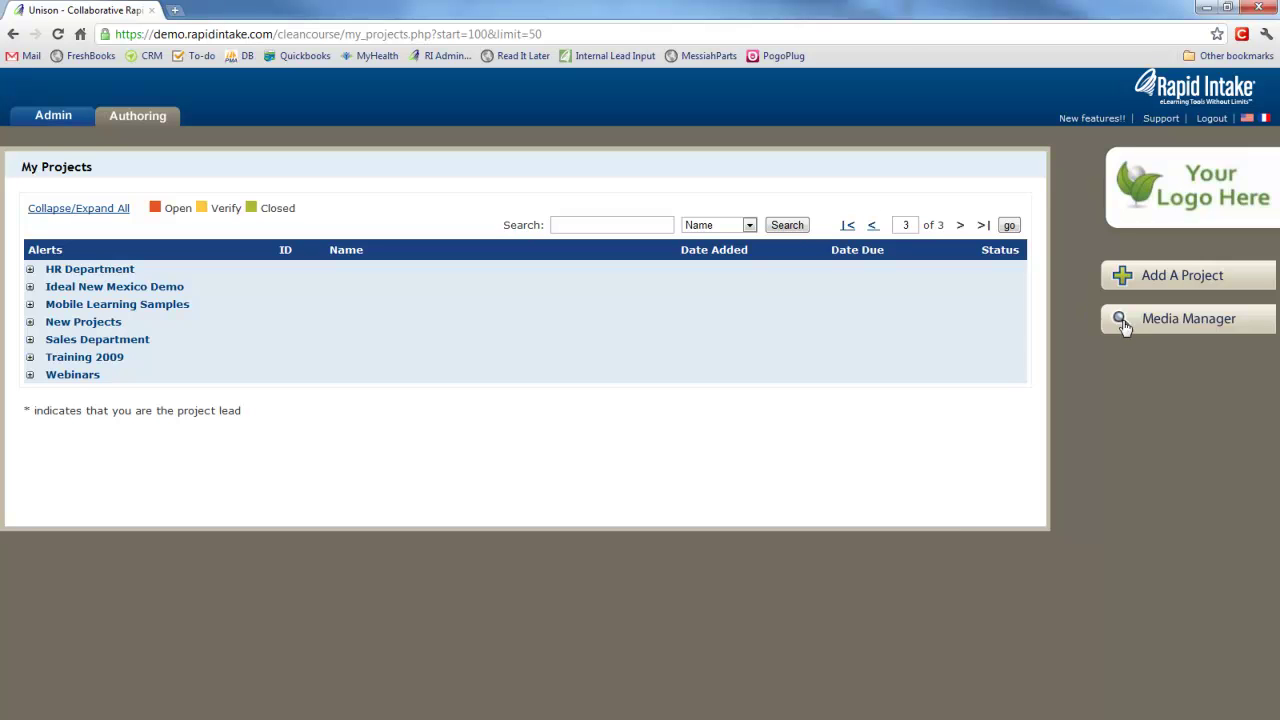
# Upload the twelve mLearning Studio (1)–(12) audio files to the Media Manager.
pyautogui.click(1155, 327)
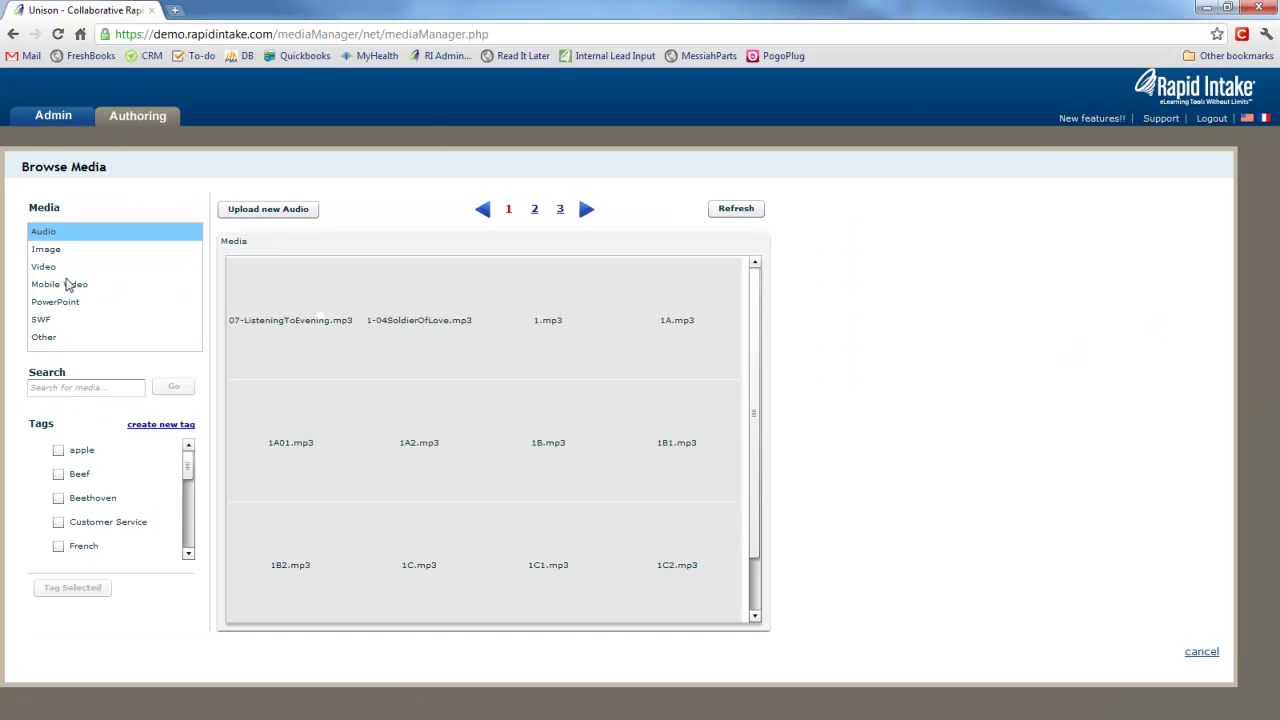
pyautogui.click(268, 212)
pyautogui.click(150, 245)
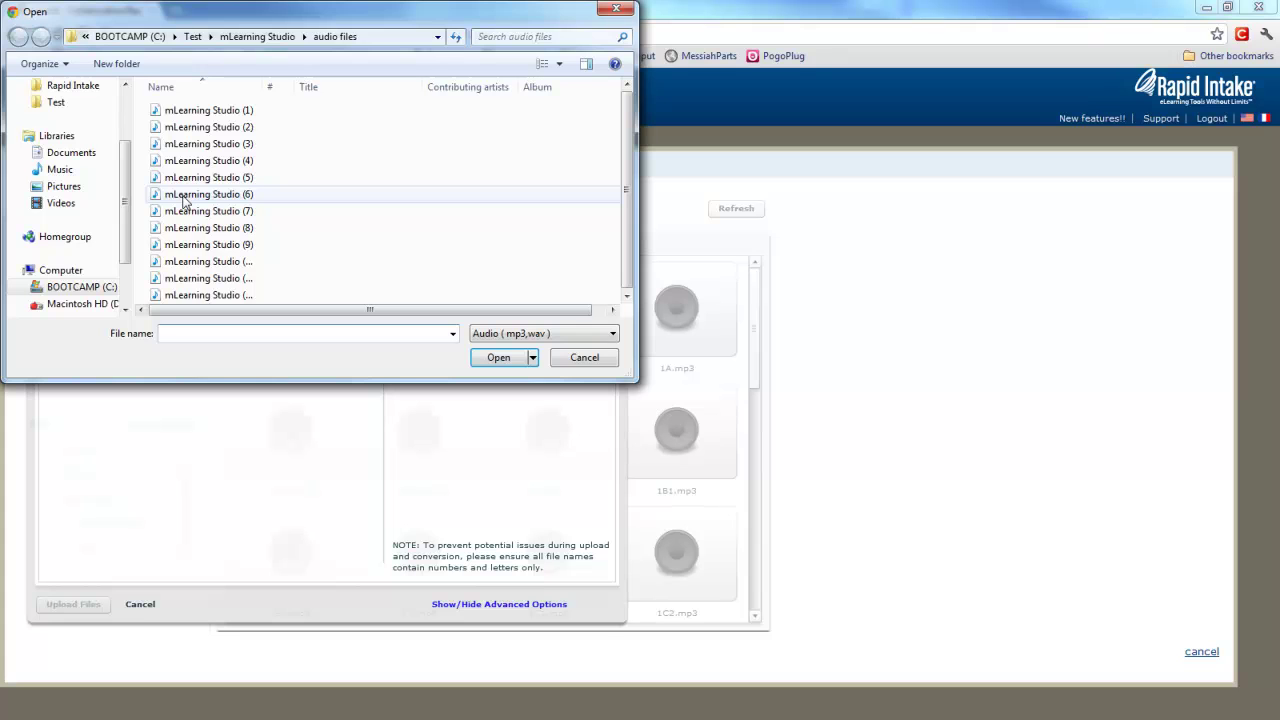
pyautogui.click(200, 110)
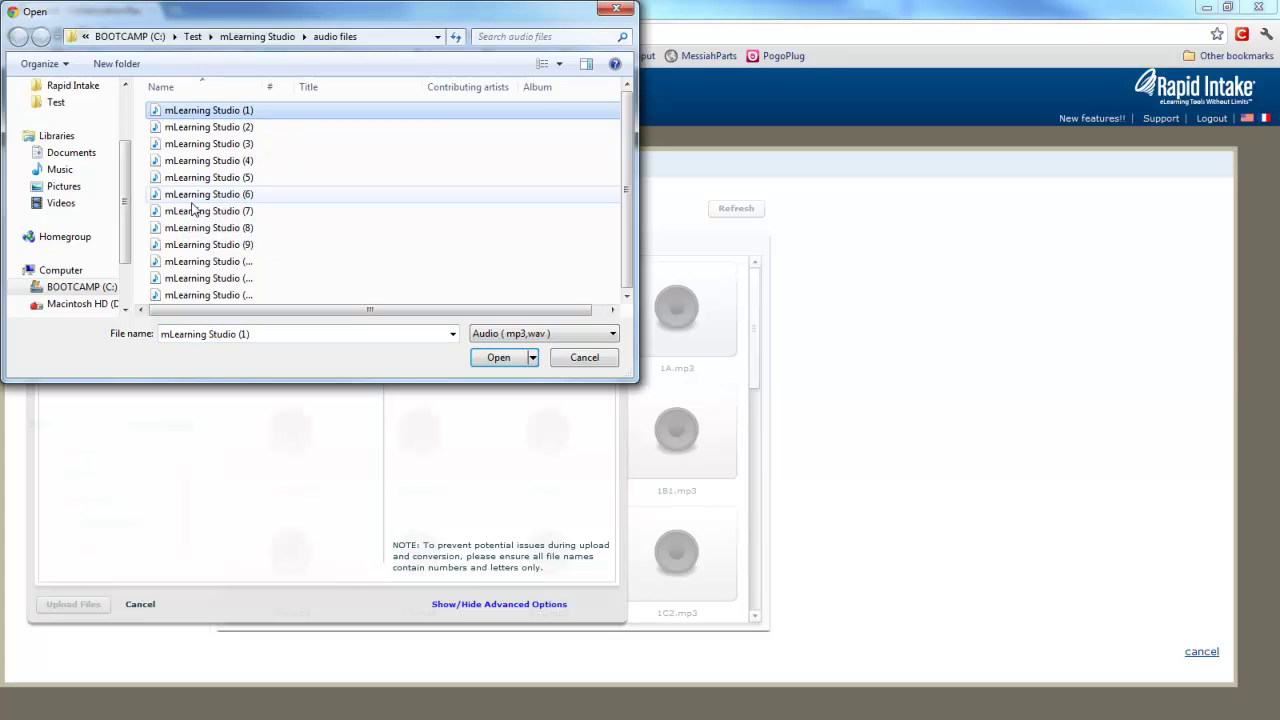
pyautogui.keyDown('shift'); pyautogui.click(202, 296); pyautogui.keyUp('shift')
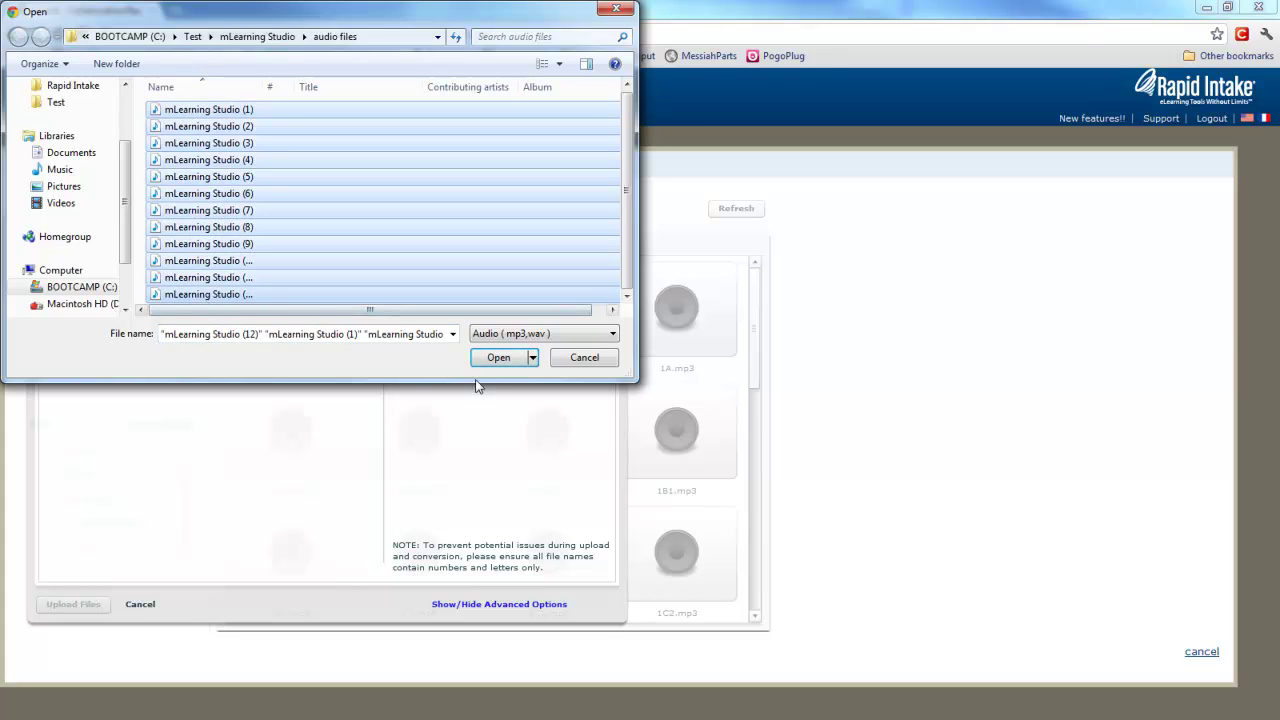
pyautogui.click(498, 358)
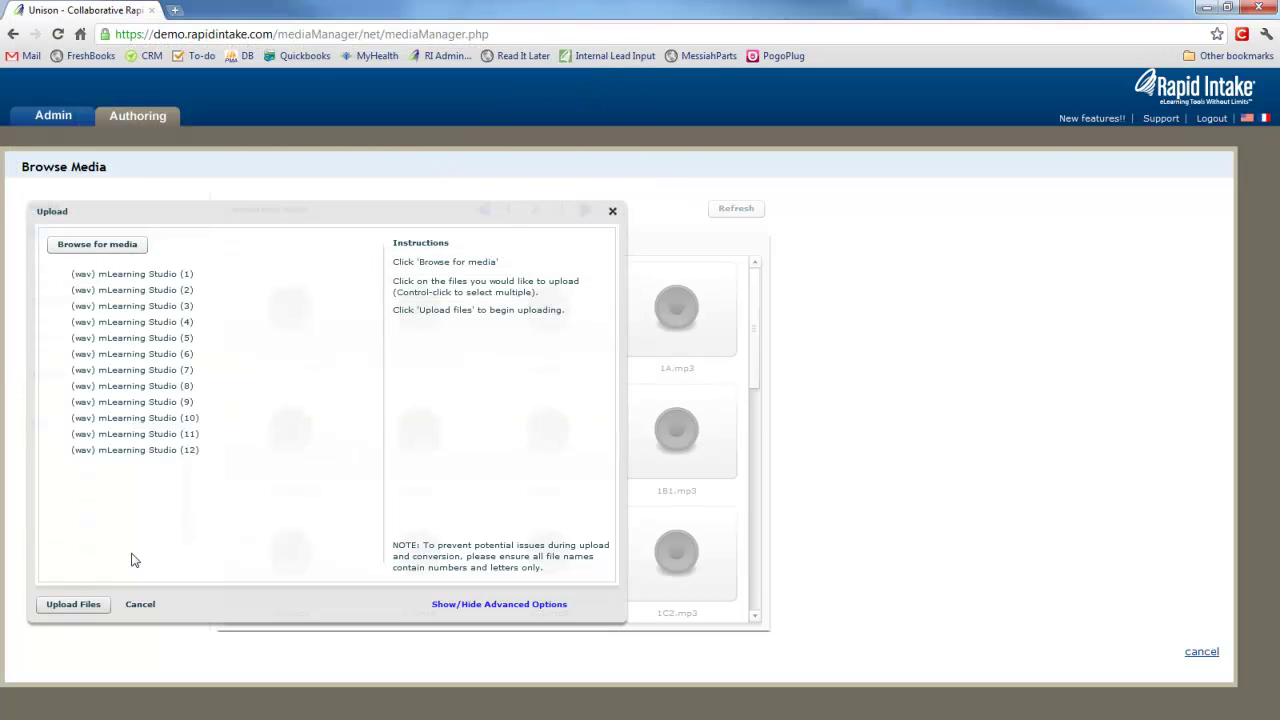
pyautogui.click(80, 605)
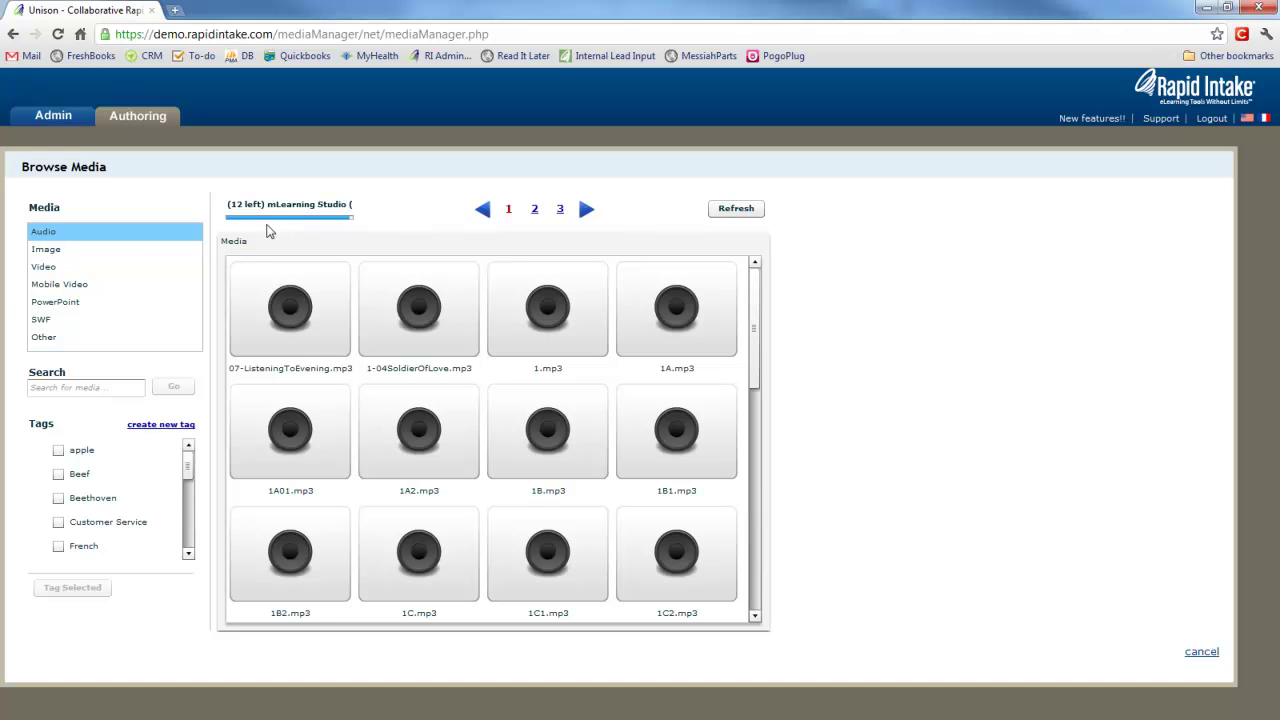
# Filter the audio library by 'mL' and preview mLearningStudio10.mp3.
pyautogui.click(250, 272)
pyautogui.click(127, 386)
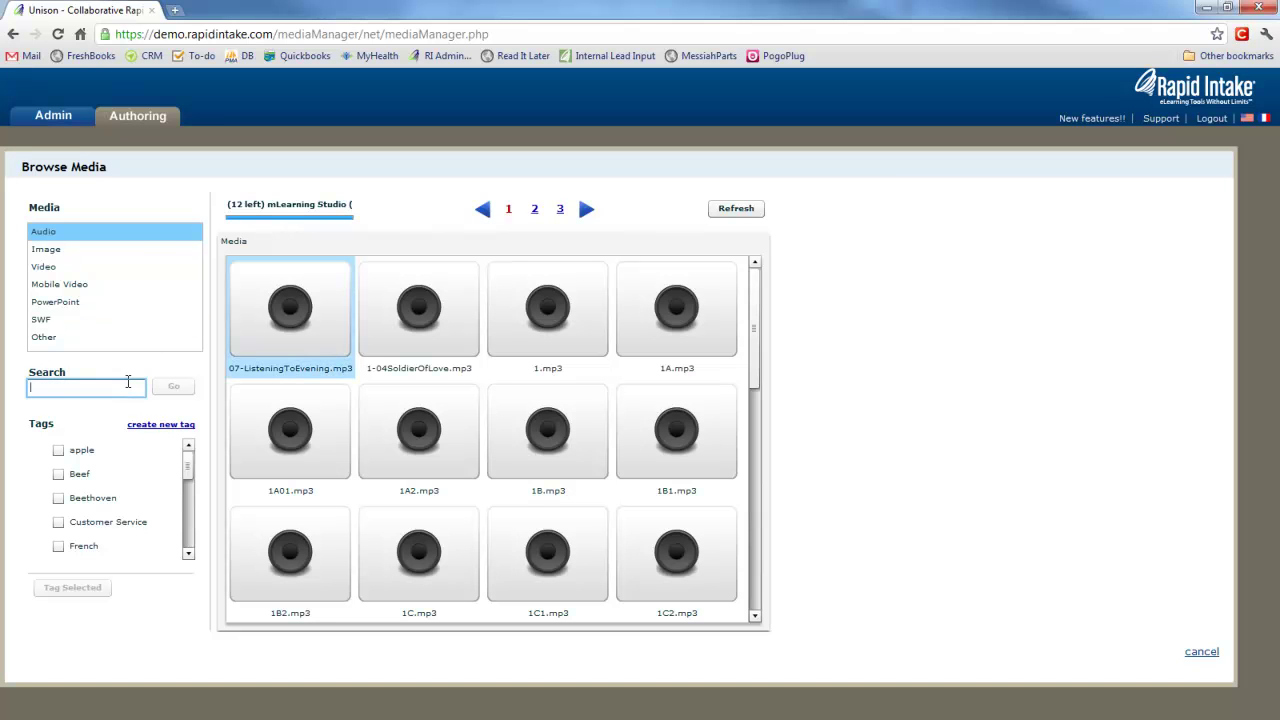
pyautogui.write('mLearning')
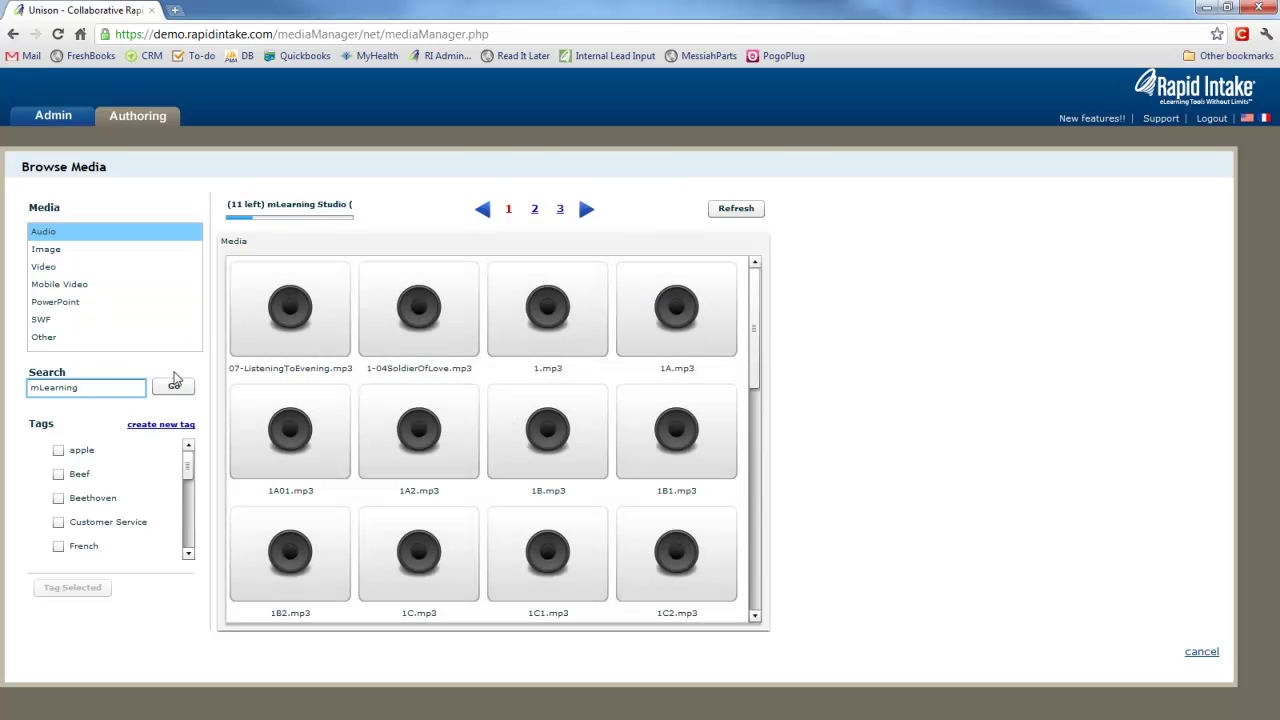
pyautogui.click(168, 391)
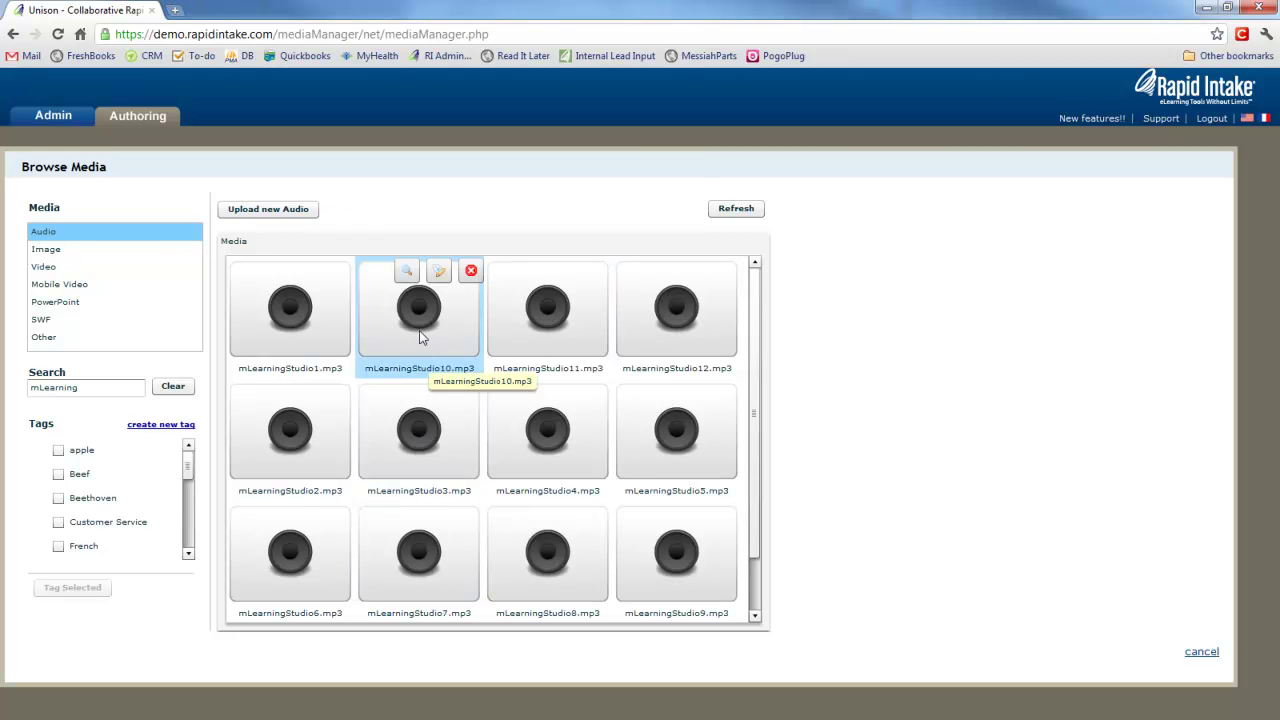
pyautogui.click(420, 335)
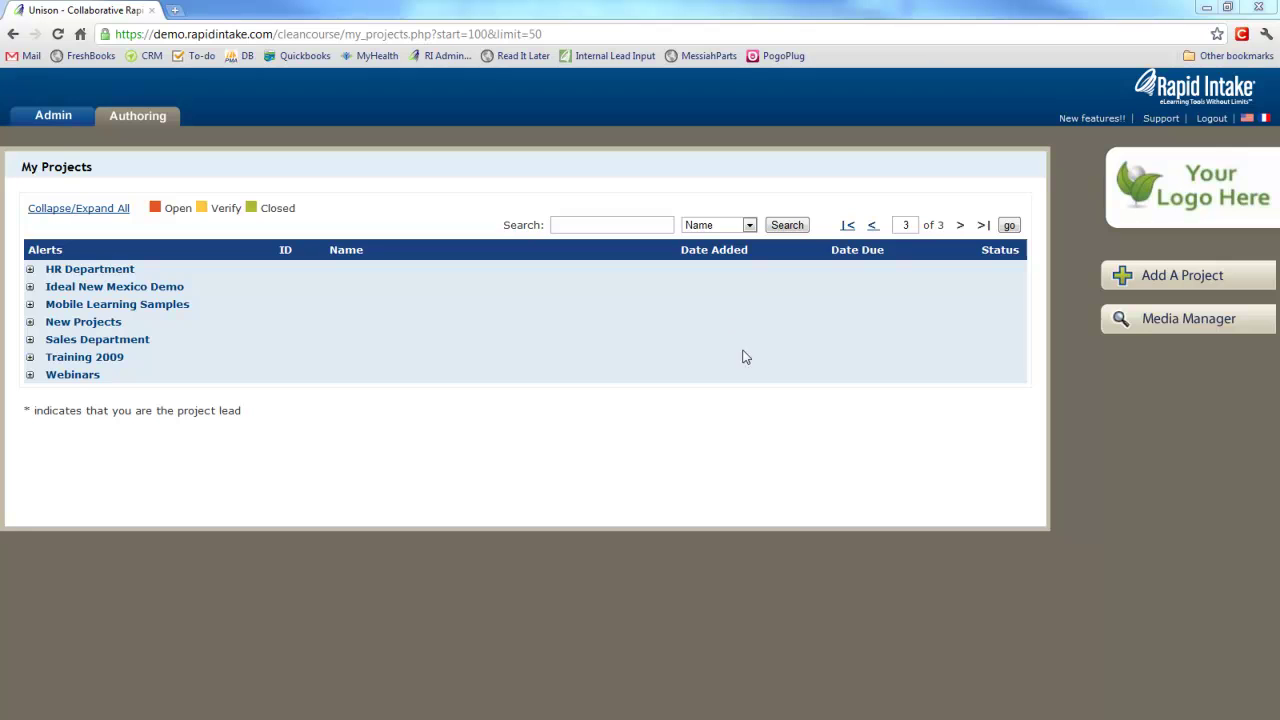
# Upload all twelve slide images from the image files folder to the Image library.
pyautogui.click(1158, 318)
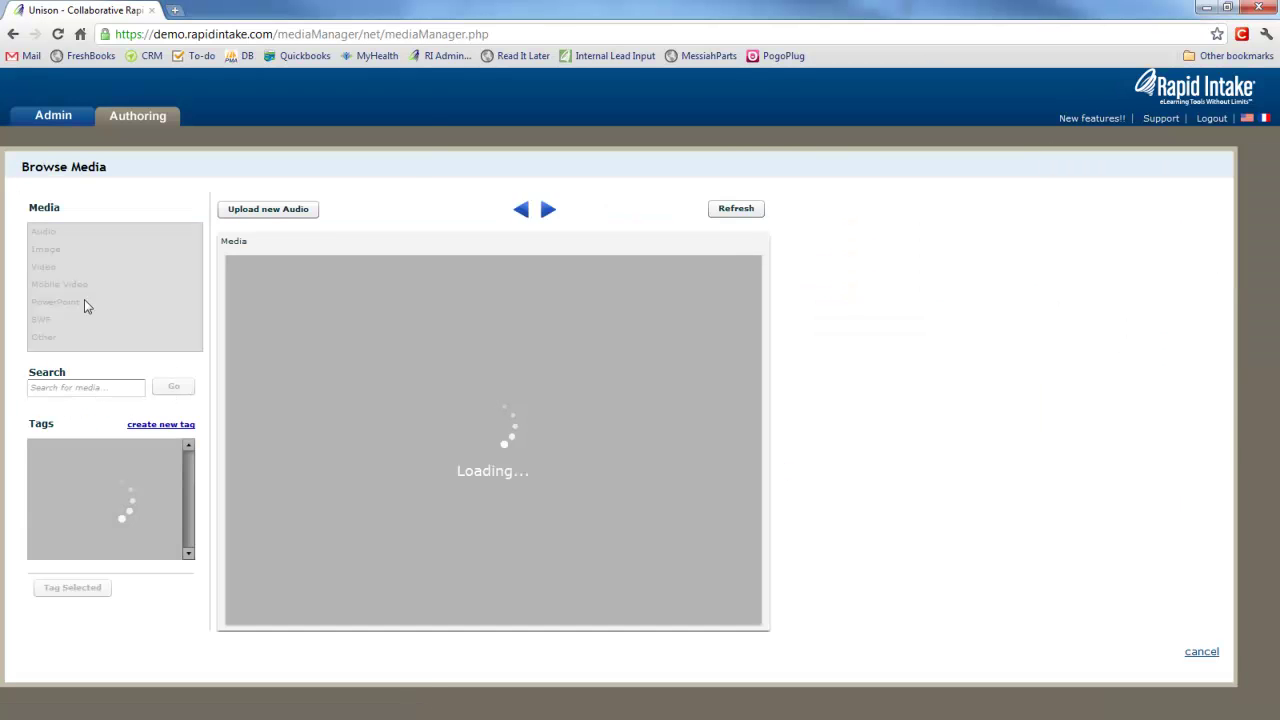
pyautogui.click(46, 250)
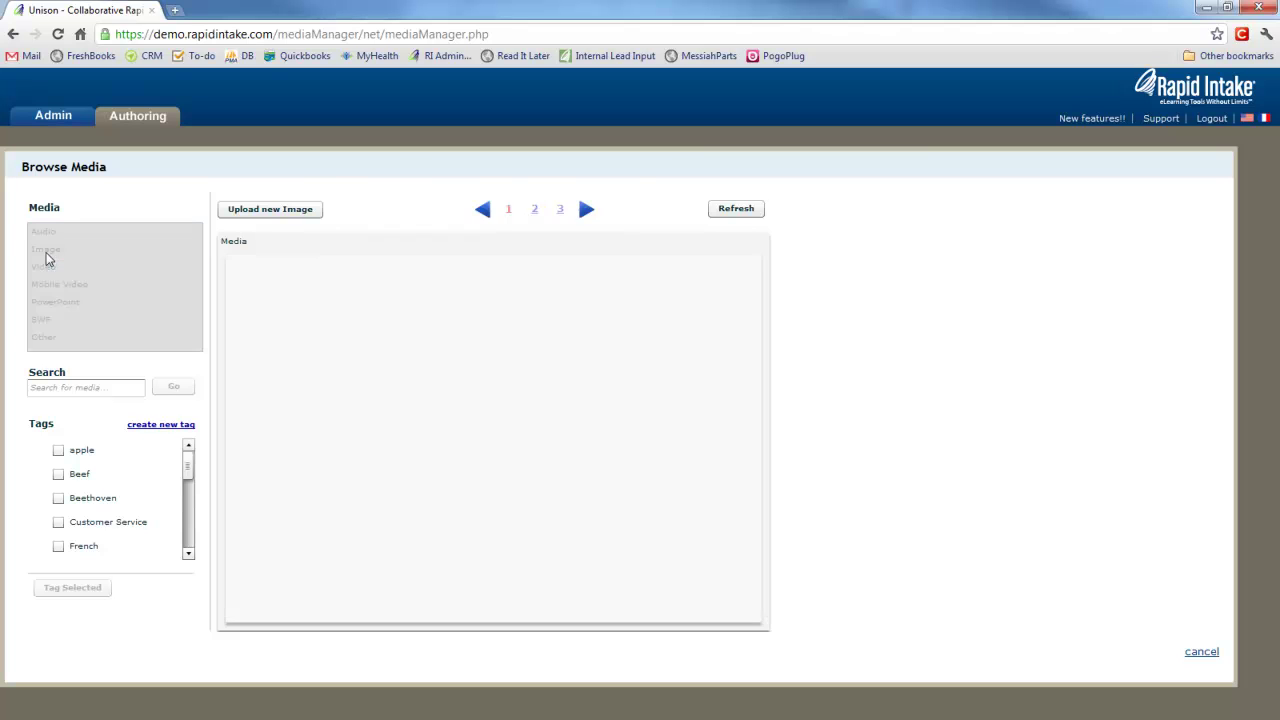
pyautogui.click(252, 212)
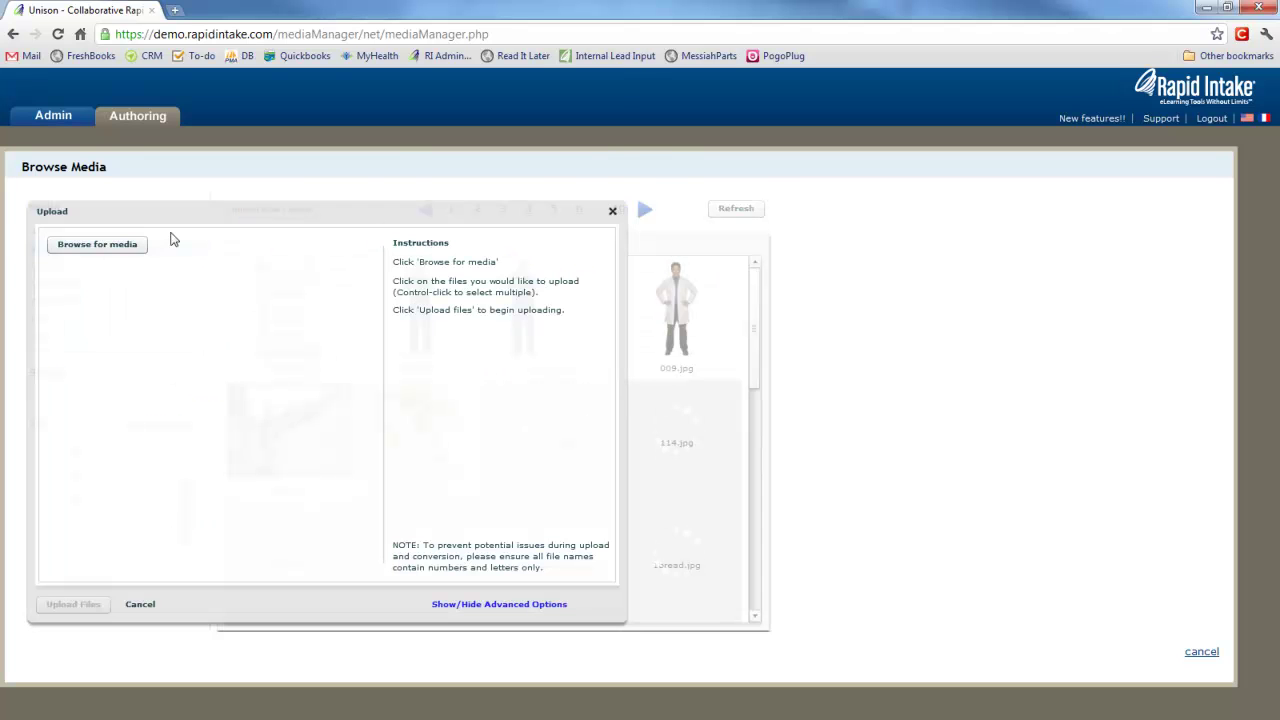
pyautogui.click(113, 251)
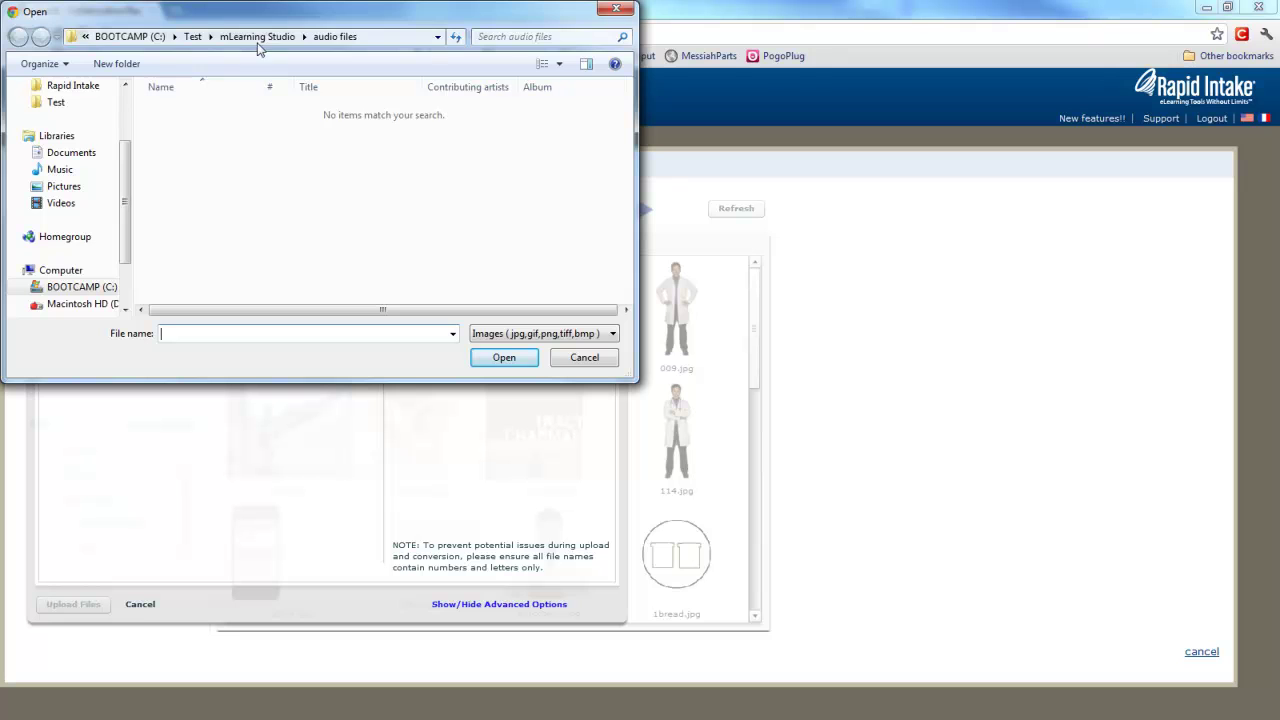
pyautogui.click(254, 37)
pyautogui.doubleClick(180, 127)
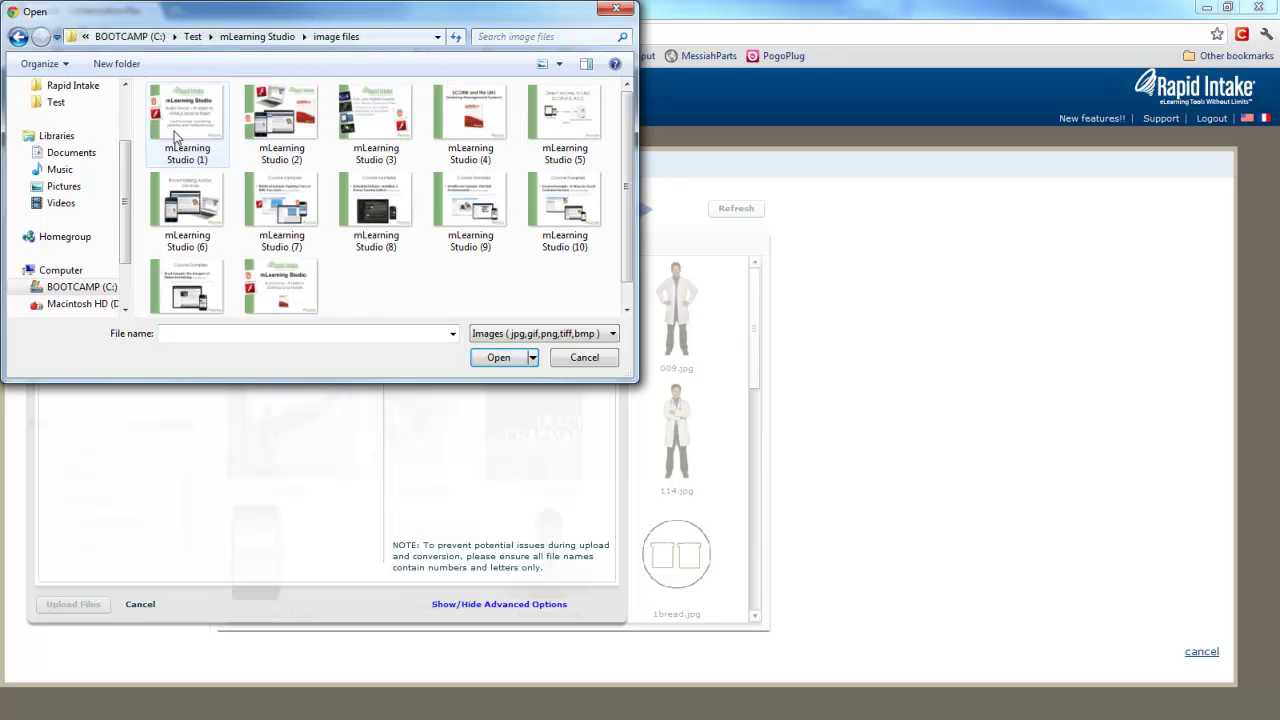
pyautogui.click(174, 135)
pyautogui.keyDown('shift'); pyautogui.click(272, 290); pyautogui.keyUp('shift')
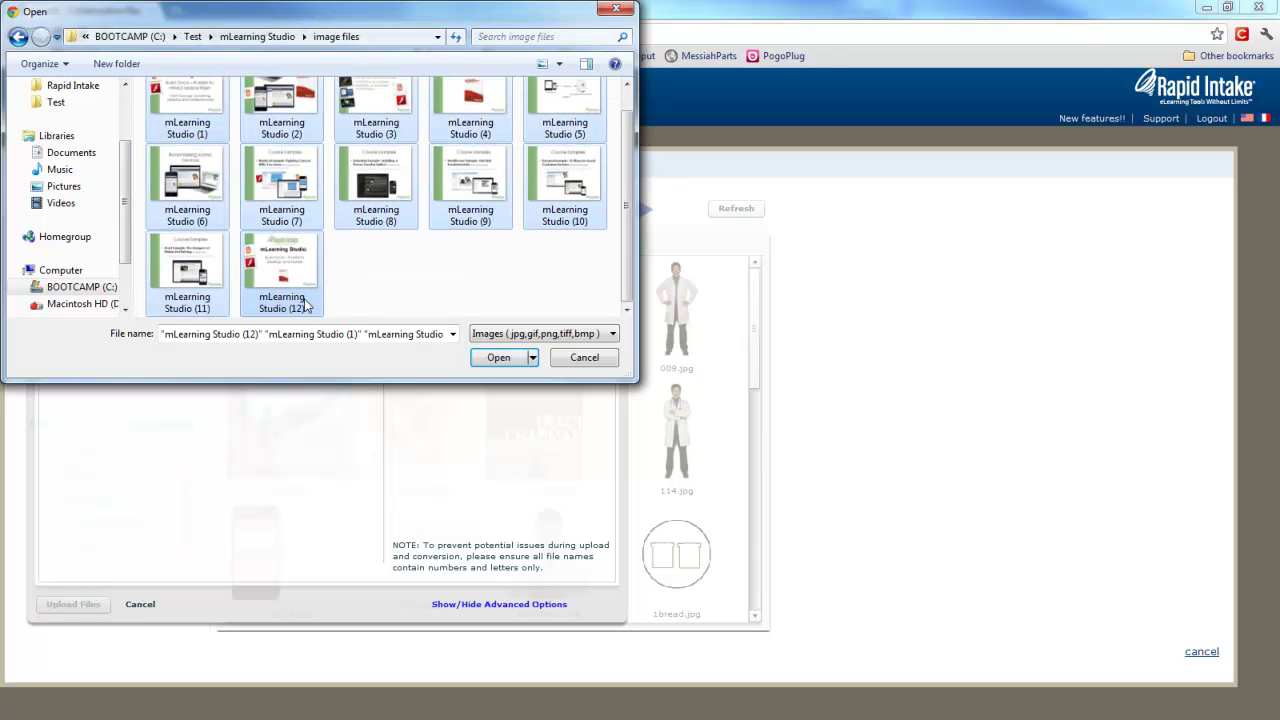
pyautogui.click(479, 358)
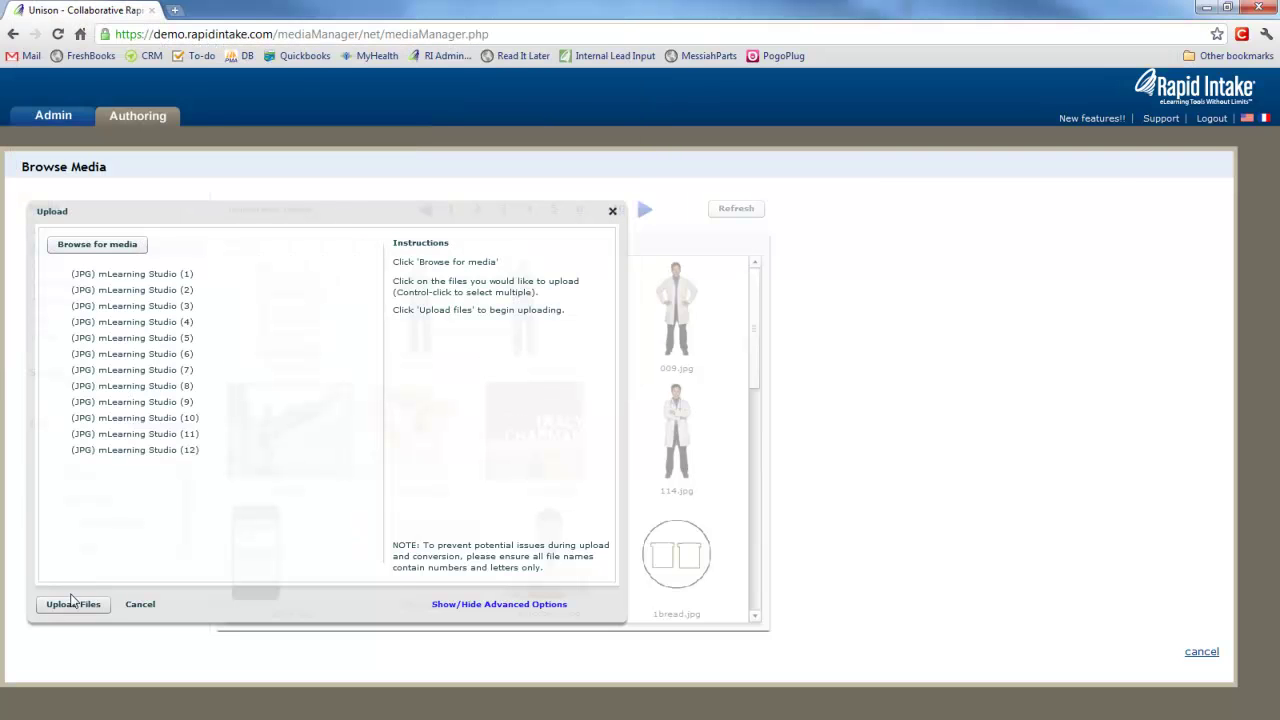
pyautogui.click(73, 605)
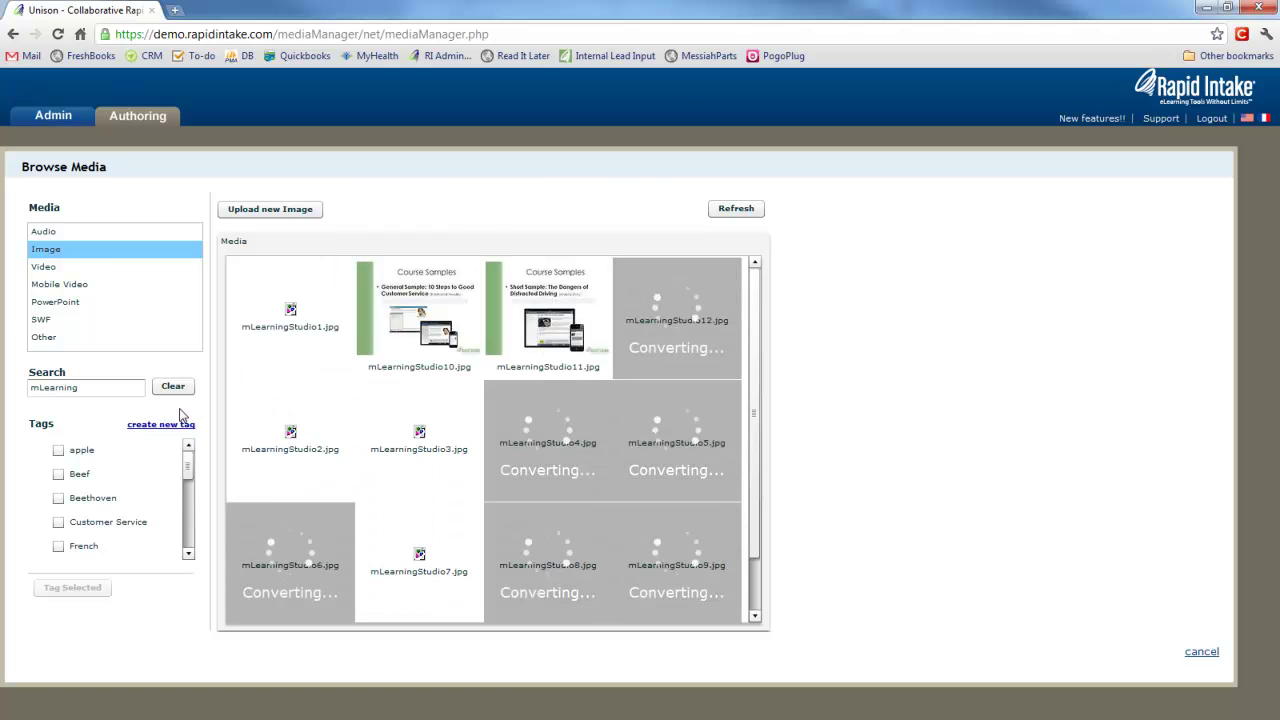
# Review the uploaded mLearningStudio1–12.jpg images and start adding a new project.
pyautogui.moveTo(301, 353)
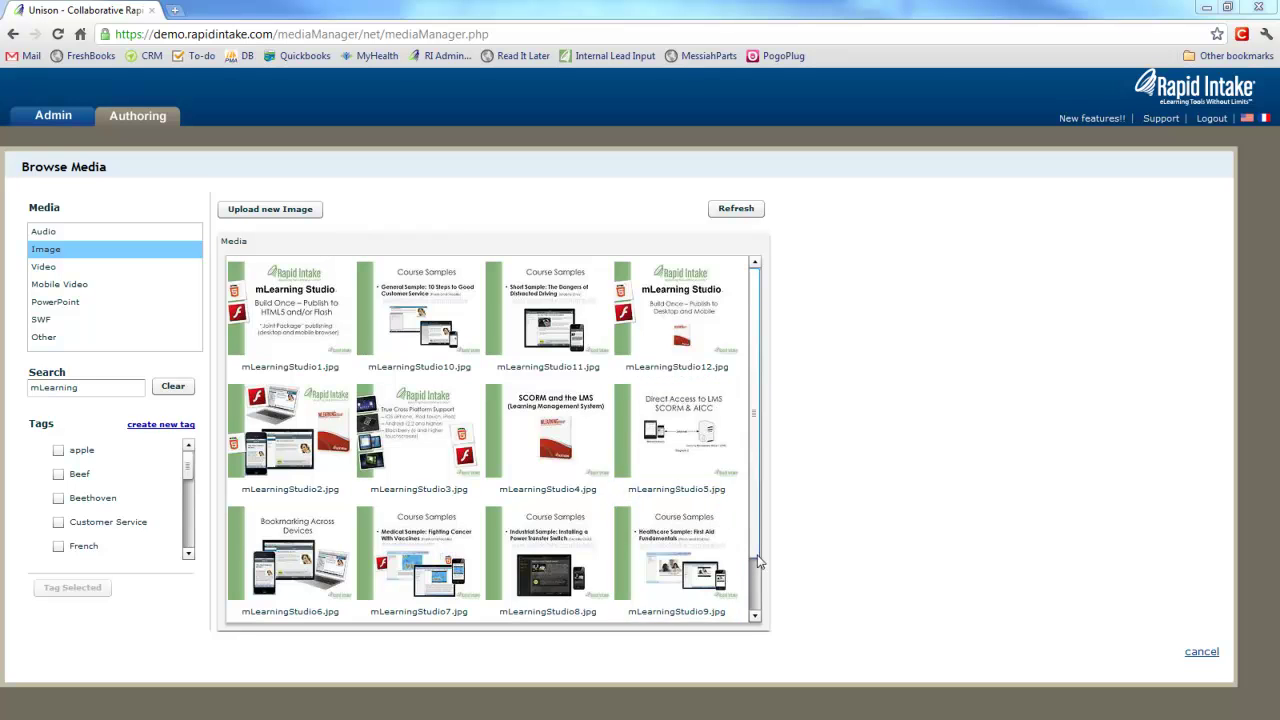
pyautogui.scroll(-2, 752, 561)
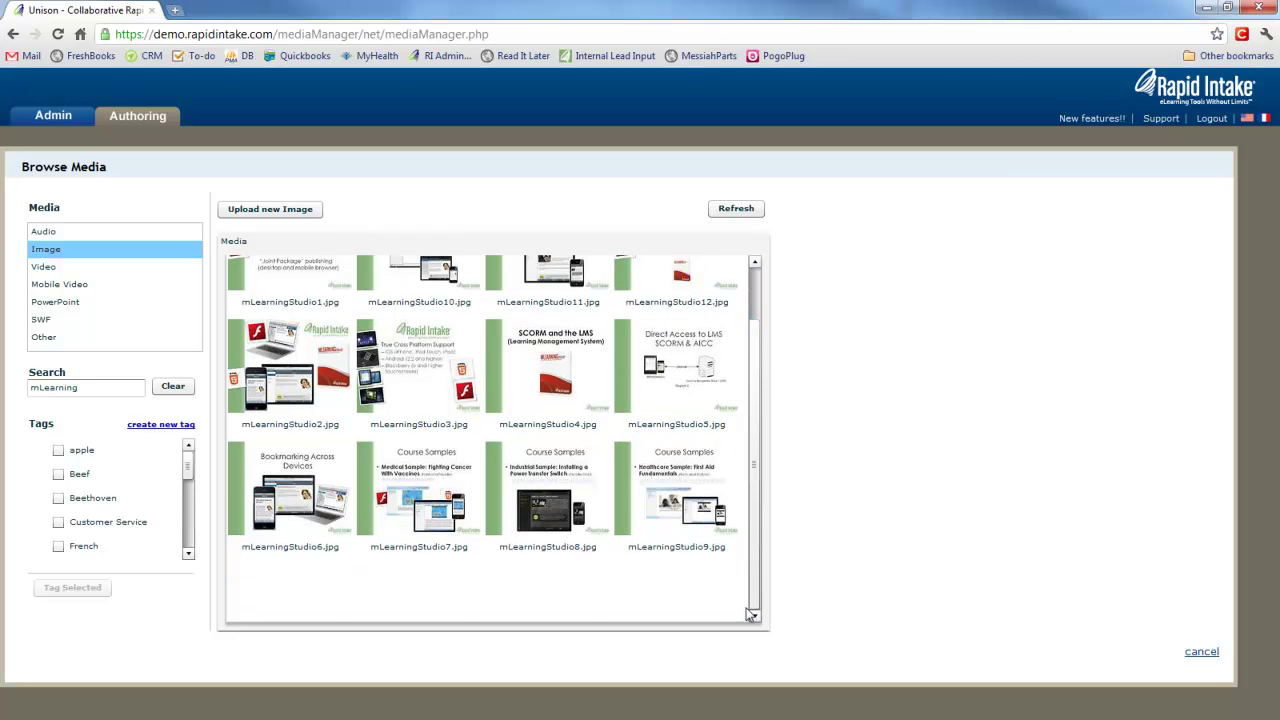
pyautogui.scroll(2, 752, 500)
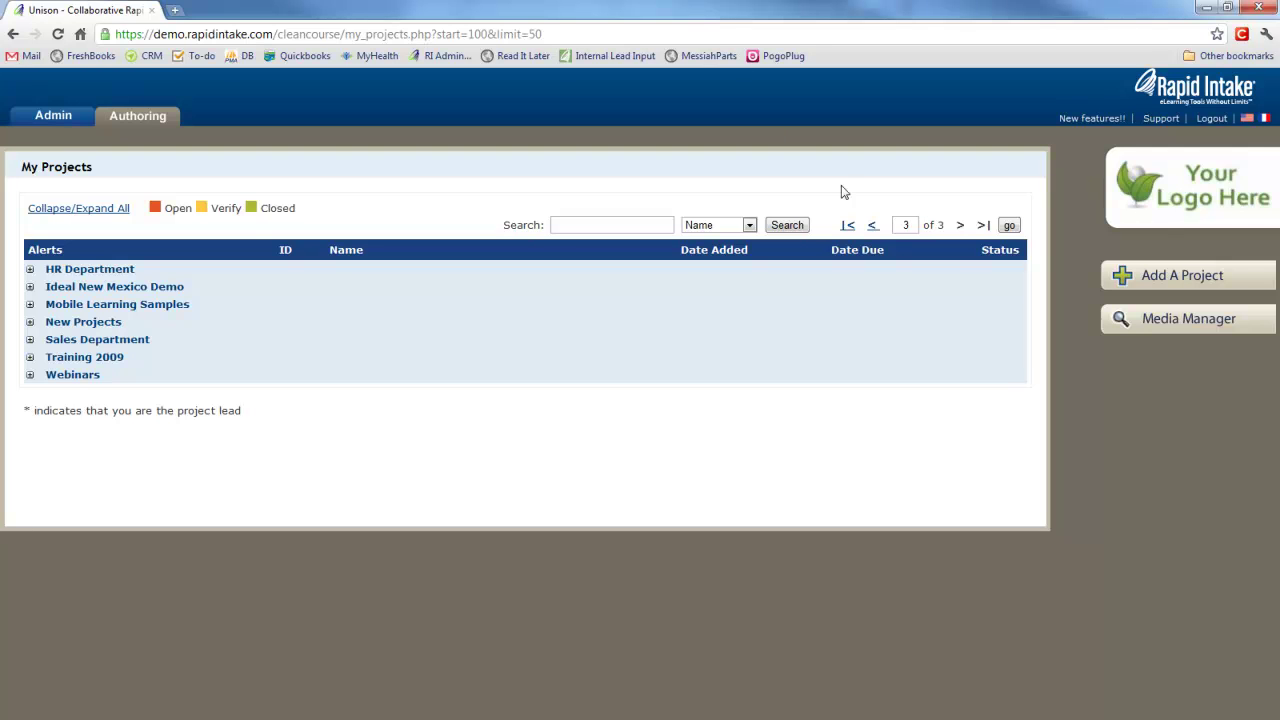
pyautogui.click(1165, 289)
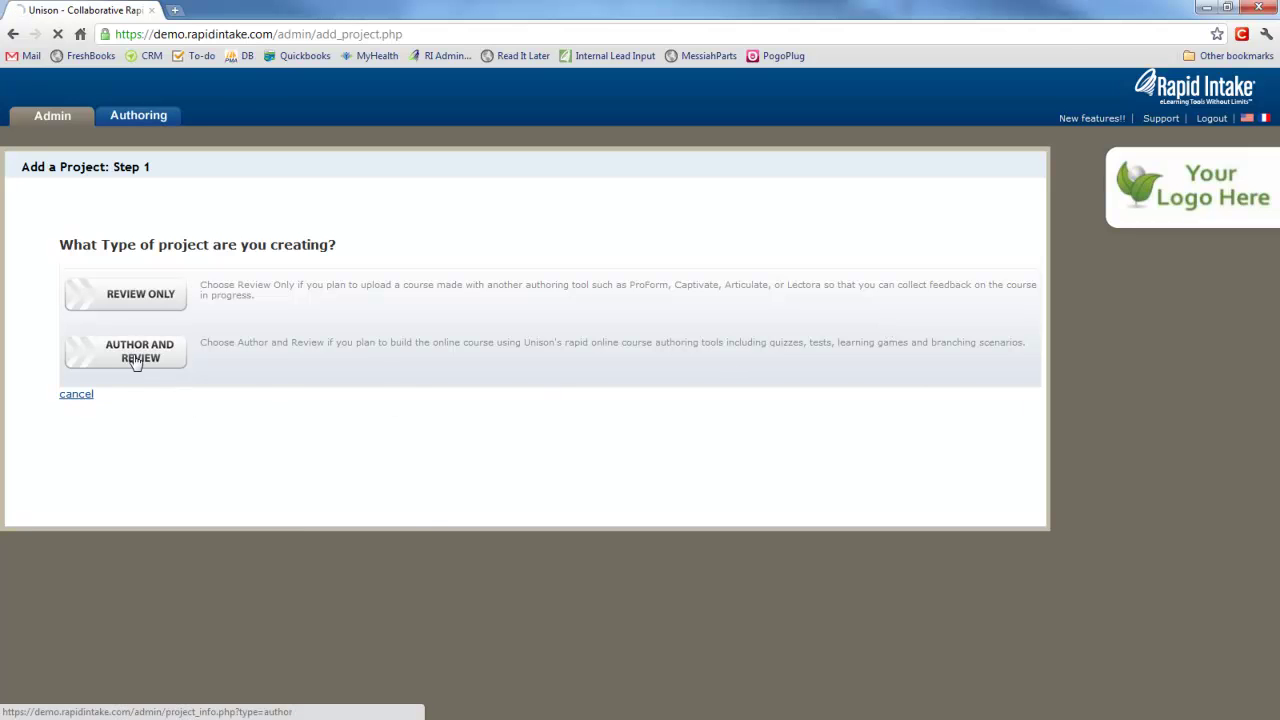
# Set up an Author and Review project named 'Sample PowerPoint Conversion' with a chosen lead and Mobile output.
pyautogui.click(136, 362)
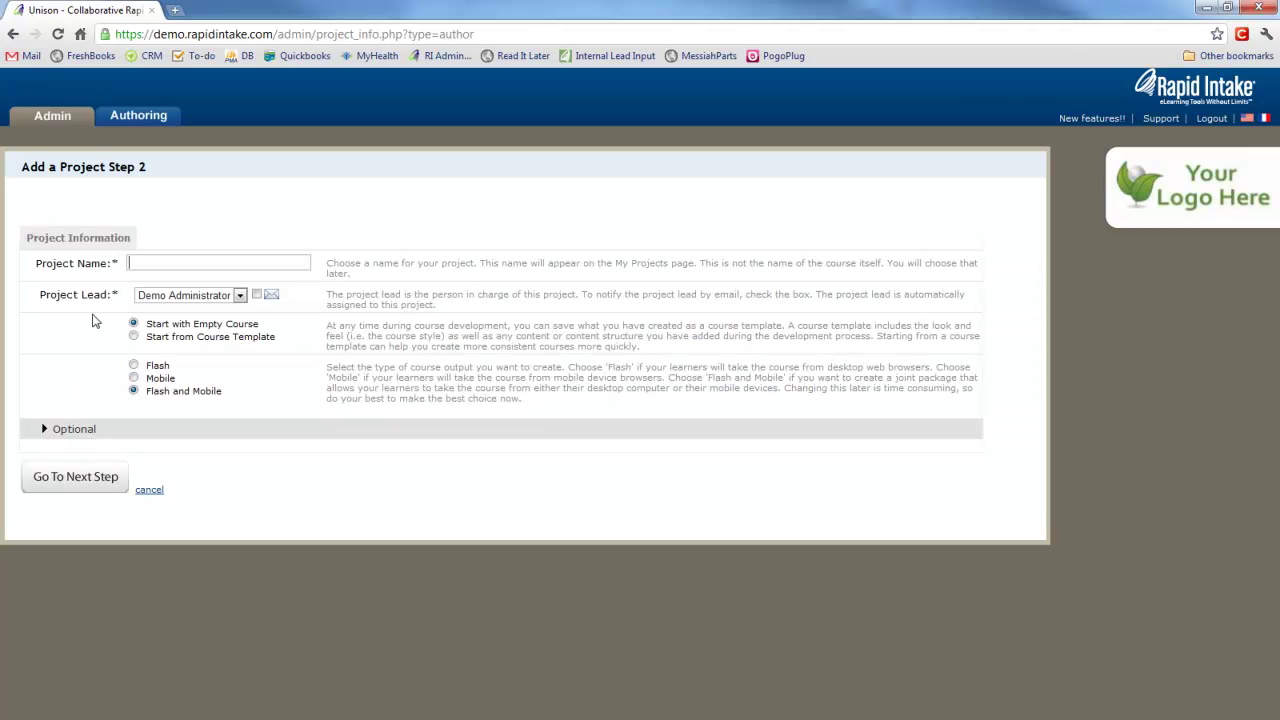
pyautogui.write('Sample PowerPoint Conversion')
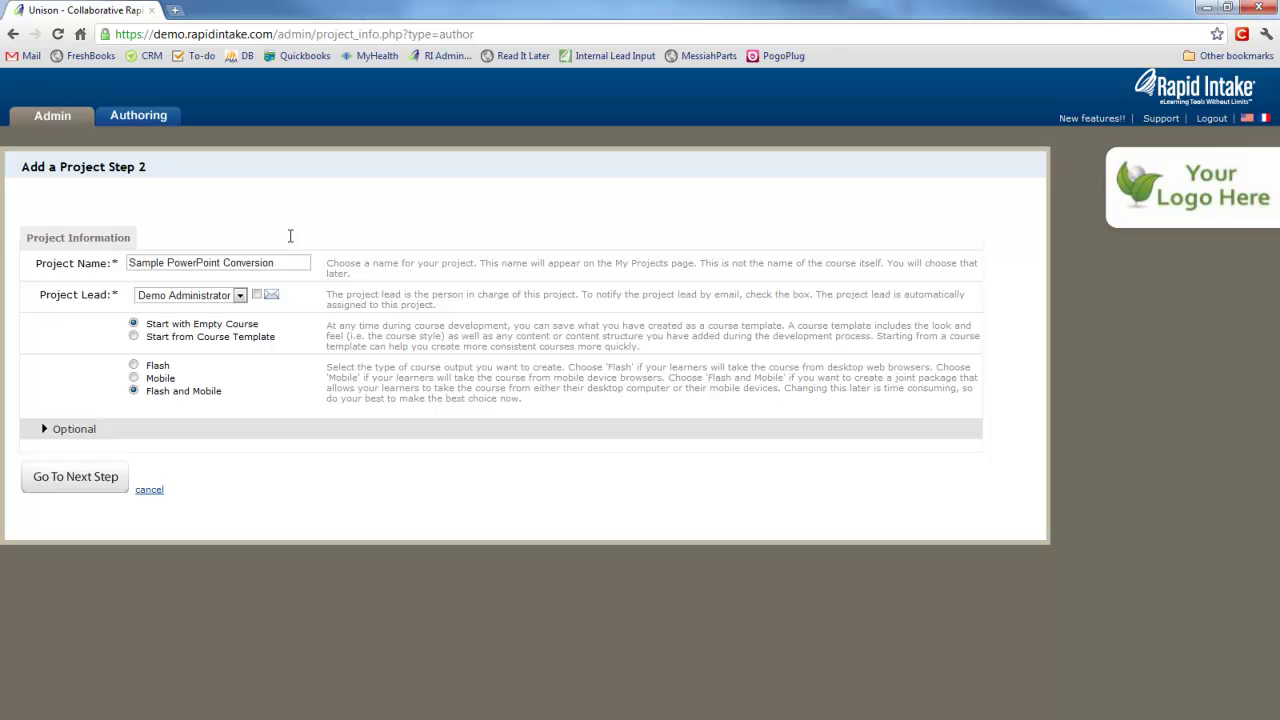
pyautogui.click(239, 297)
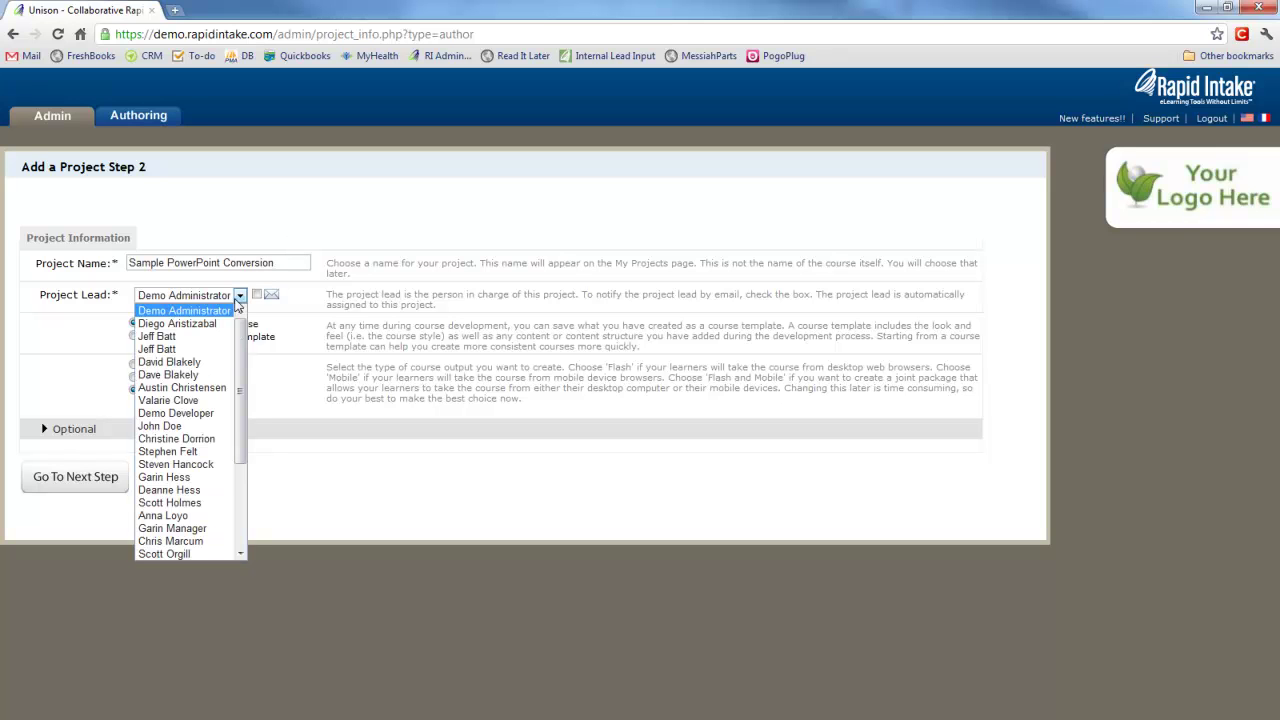
pyautogui.click(176, 479)
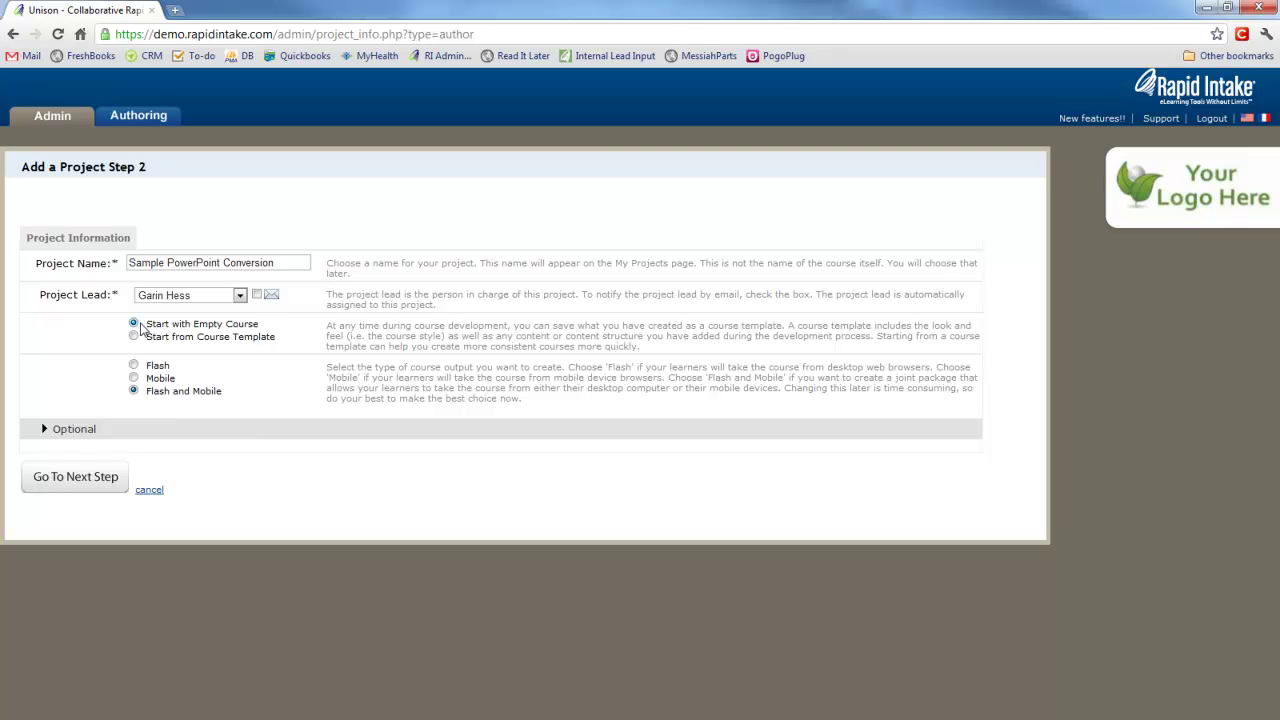
pyautogui.click(134, 379)
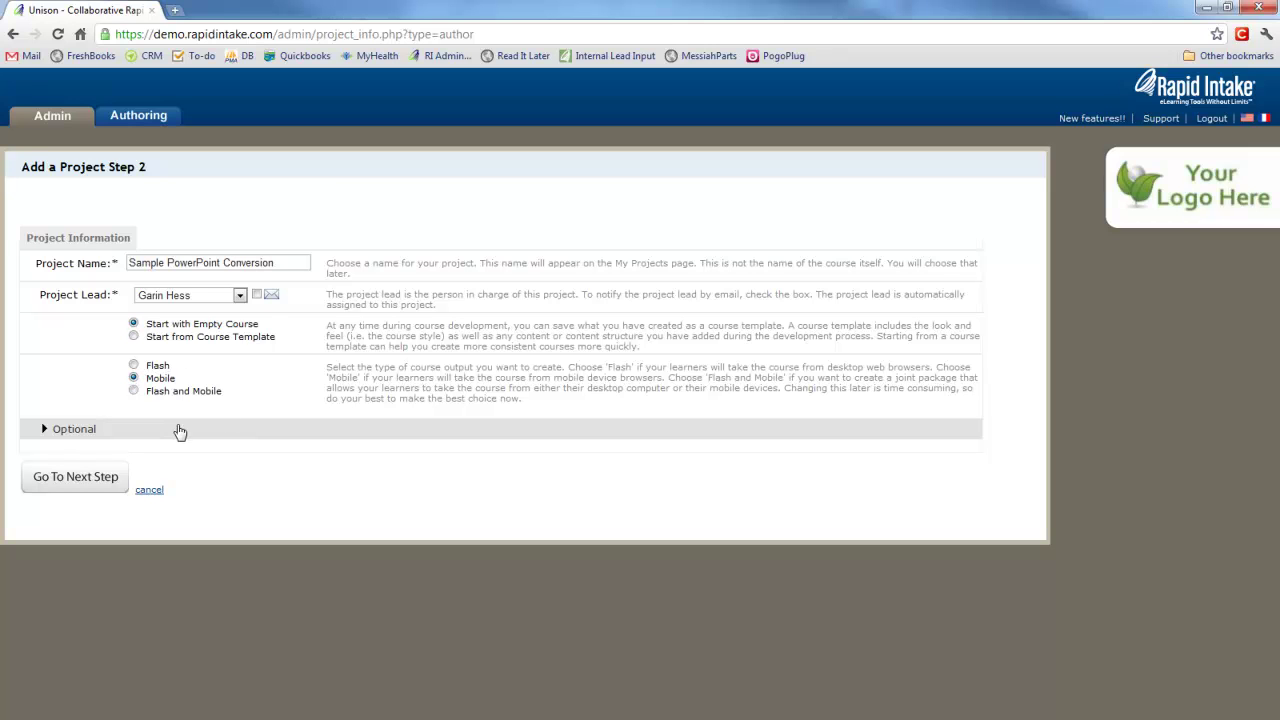
# Choose the Default Mobile Style and create the project.
pyautogui.click(92, 484)
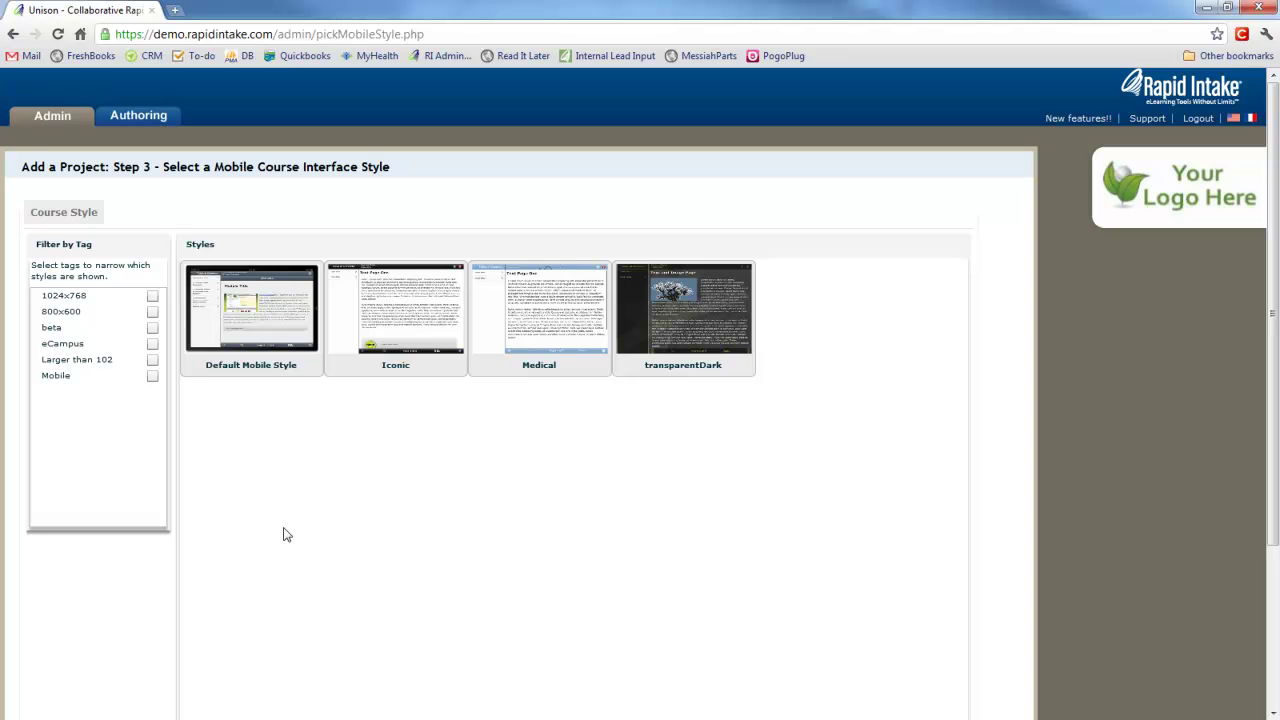
pyautogui.click(274, 370)
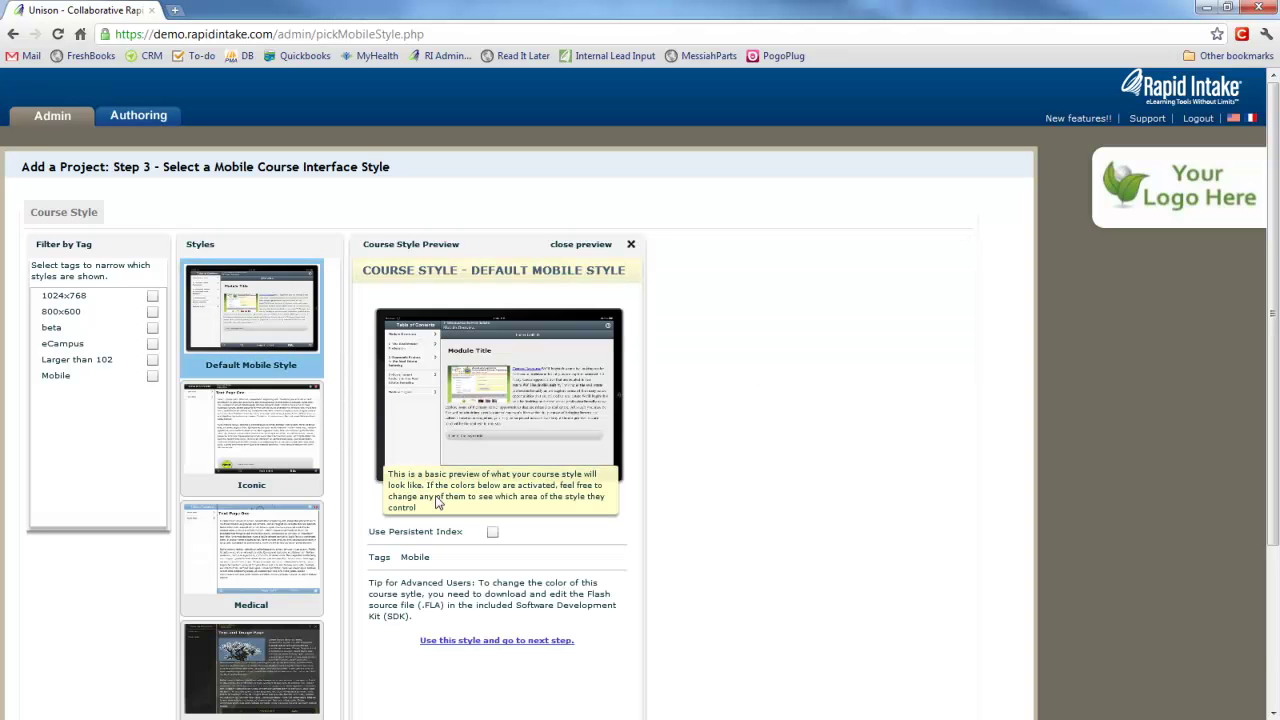
pyautogui.scroll(-3, 753, 492)
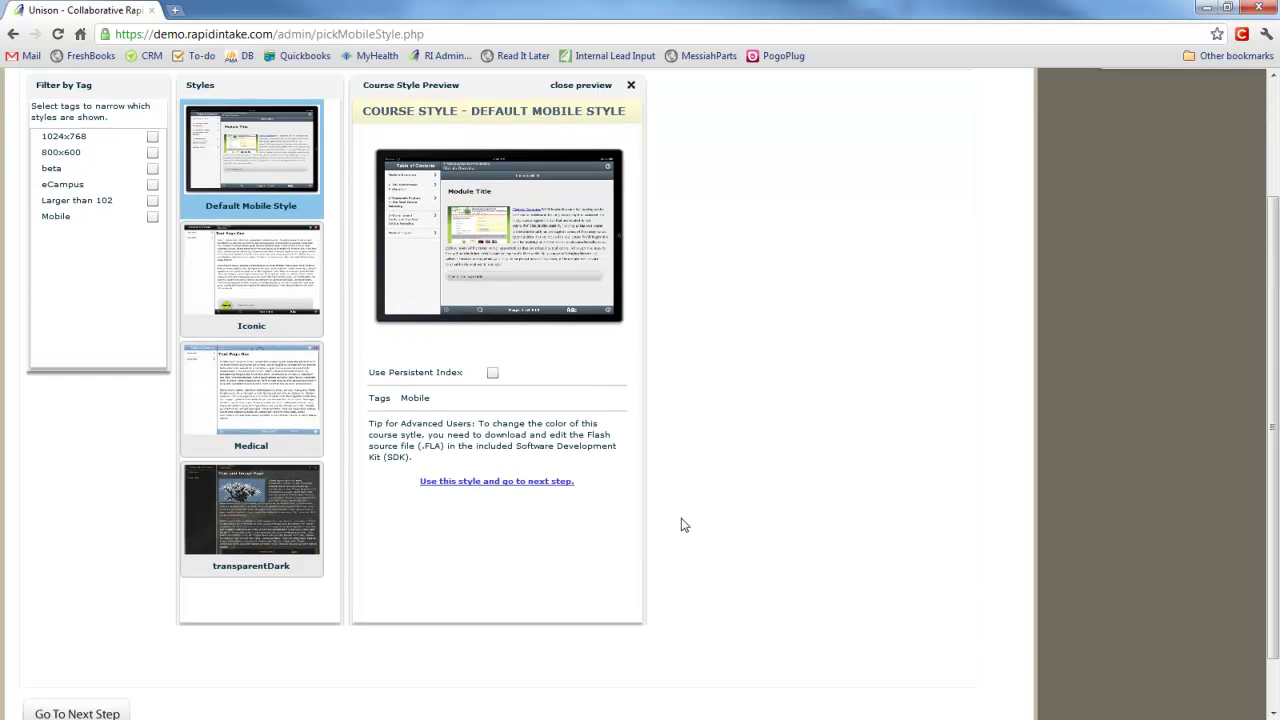
pyautogui.click(485, 482)
pyautogui.scroll(-3, 484, 493)
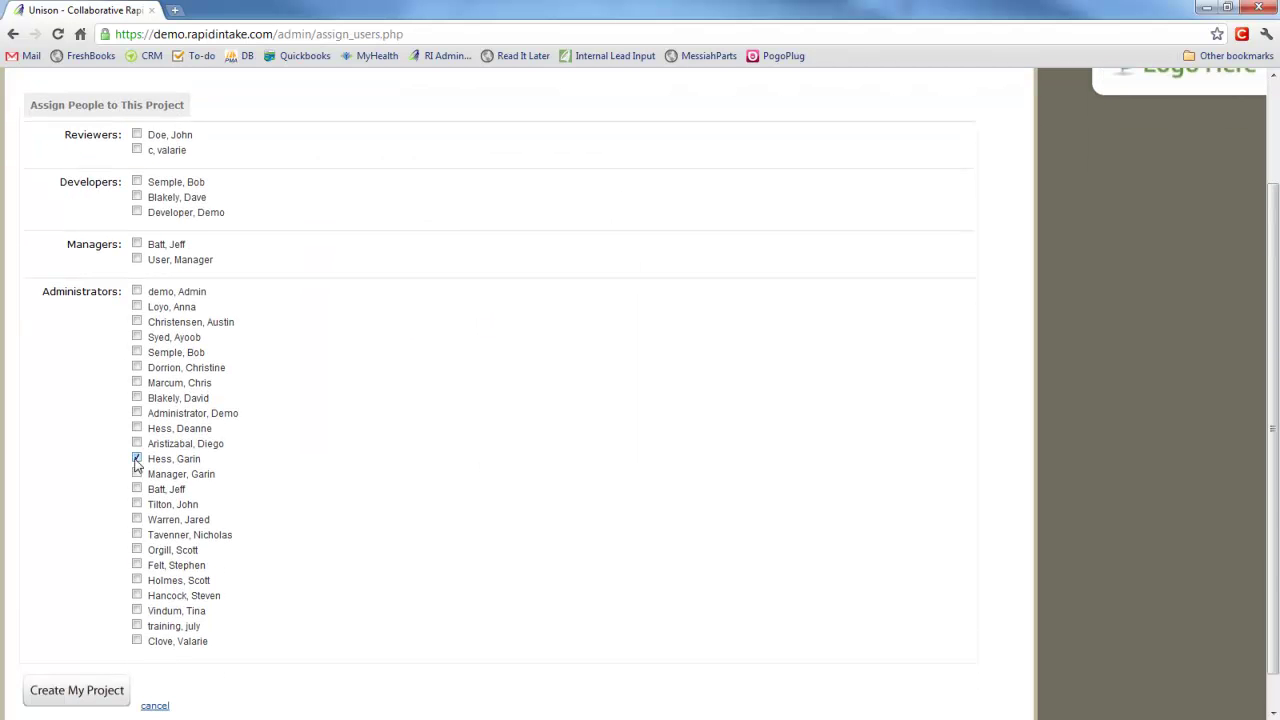
pyautogui.click(59, 691)
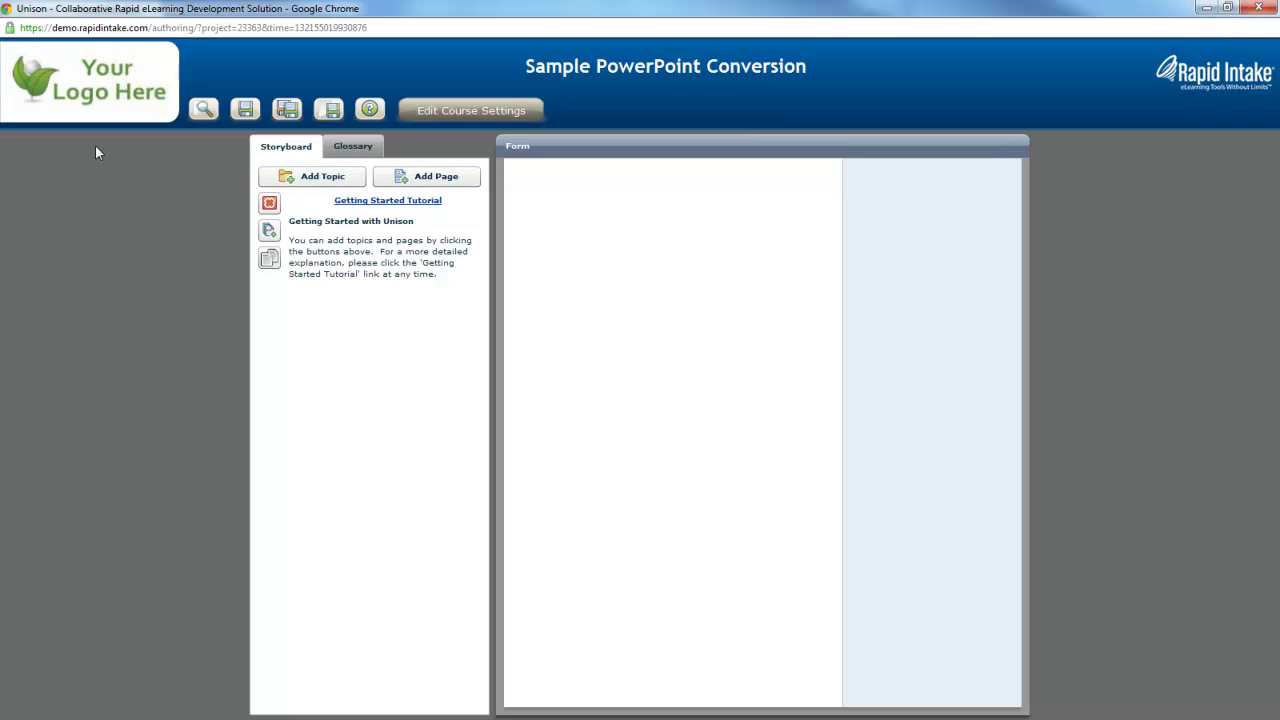
# Add an Image and Audio page titled 'Introduction to mLearning Studio' and advance to its image step.
pyautogui.click(432, 186)
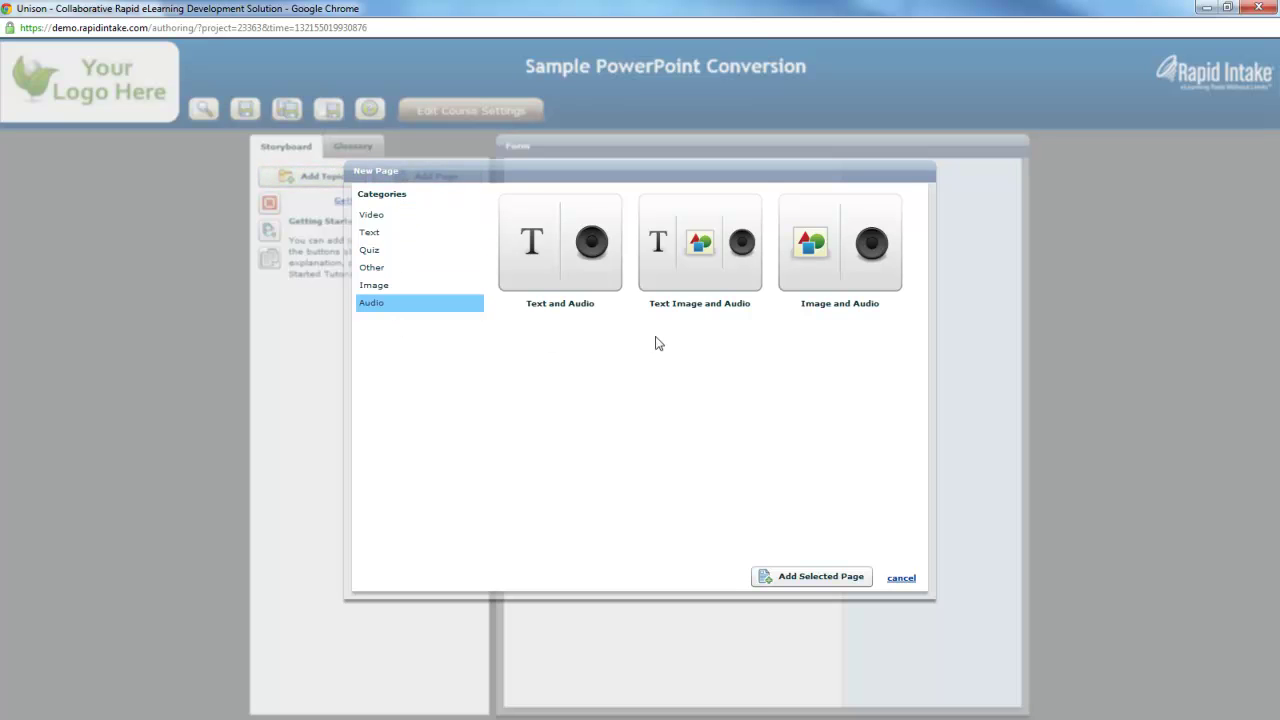
pyautogui.click(872, 255)
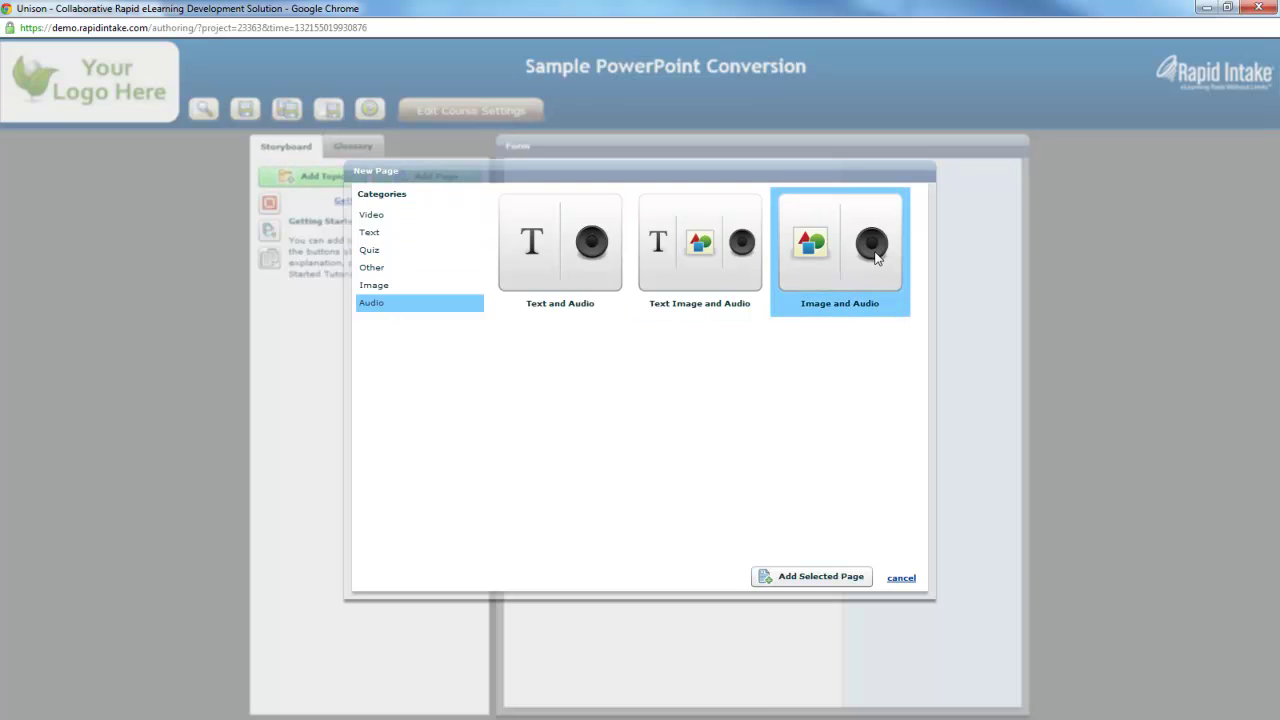
pyautogui.click(805, 577)
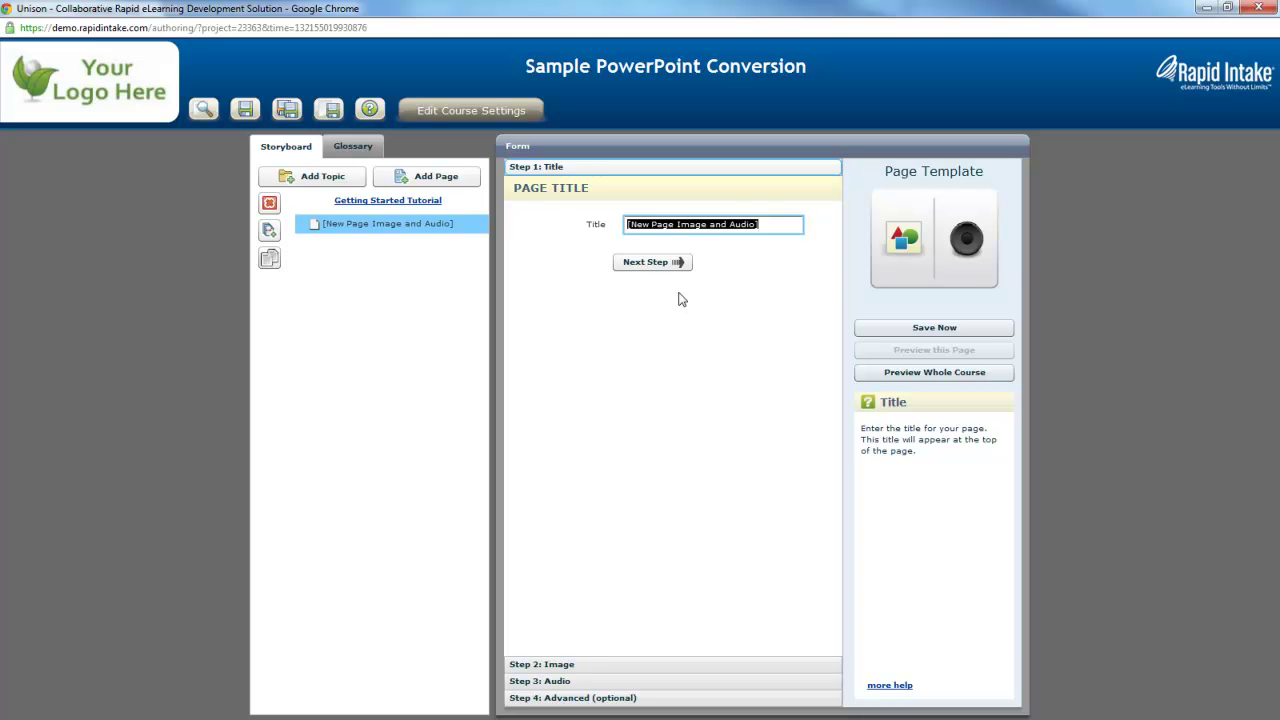
pyautogui.write('Introduction')
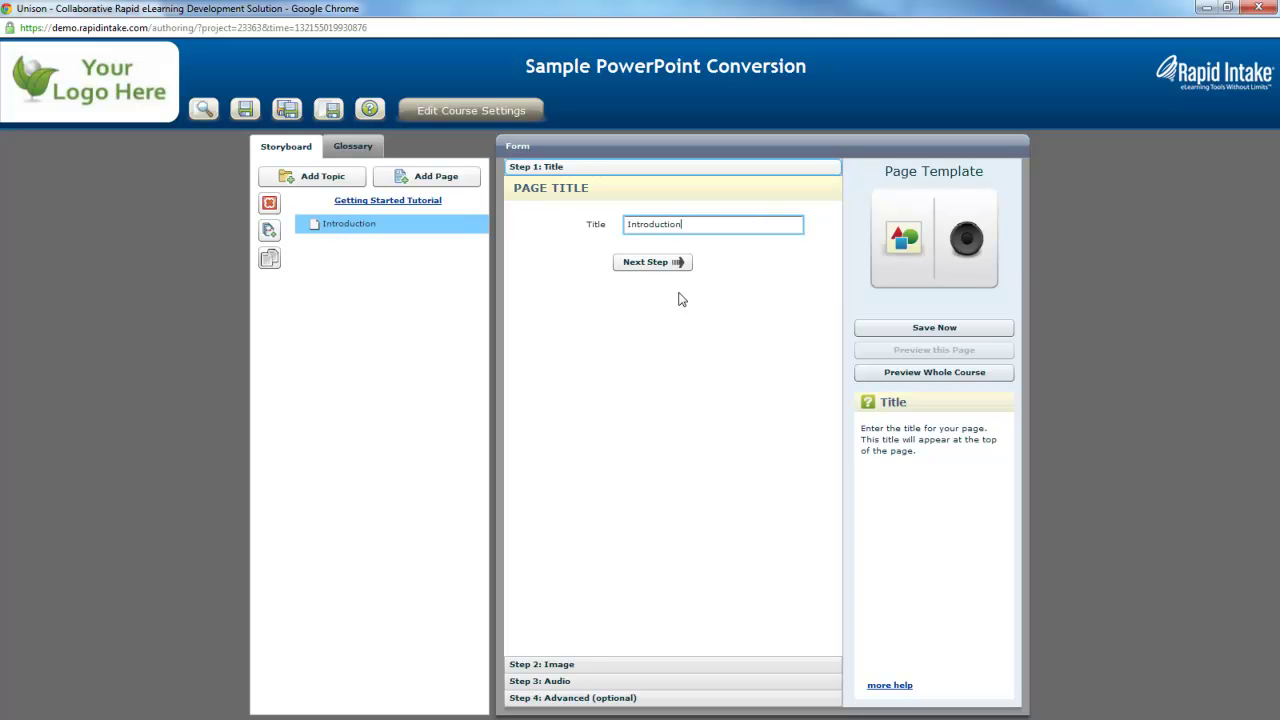
pyautogui.write(' to mLearning Studio')
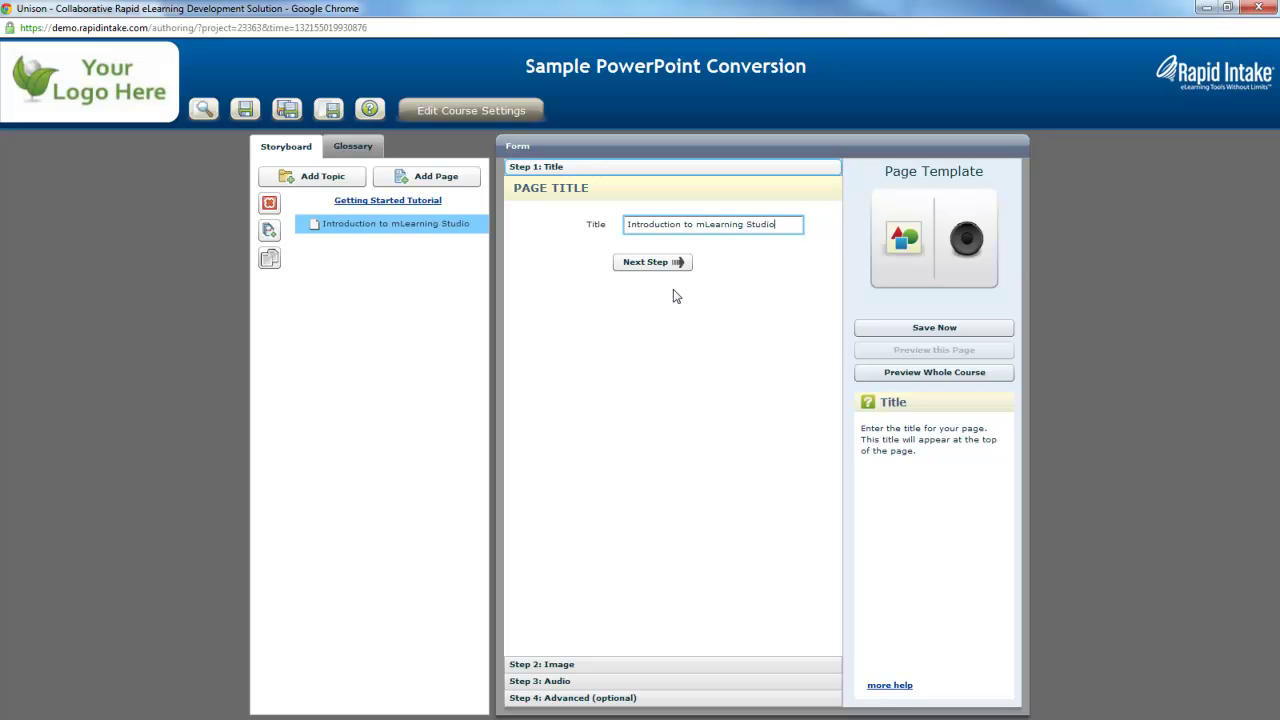
pyautogui.click(674, 265)
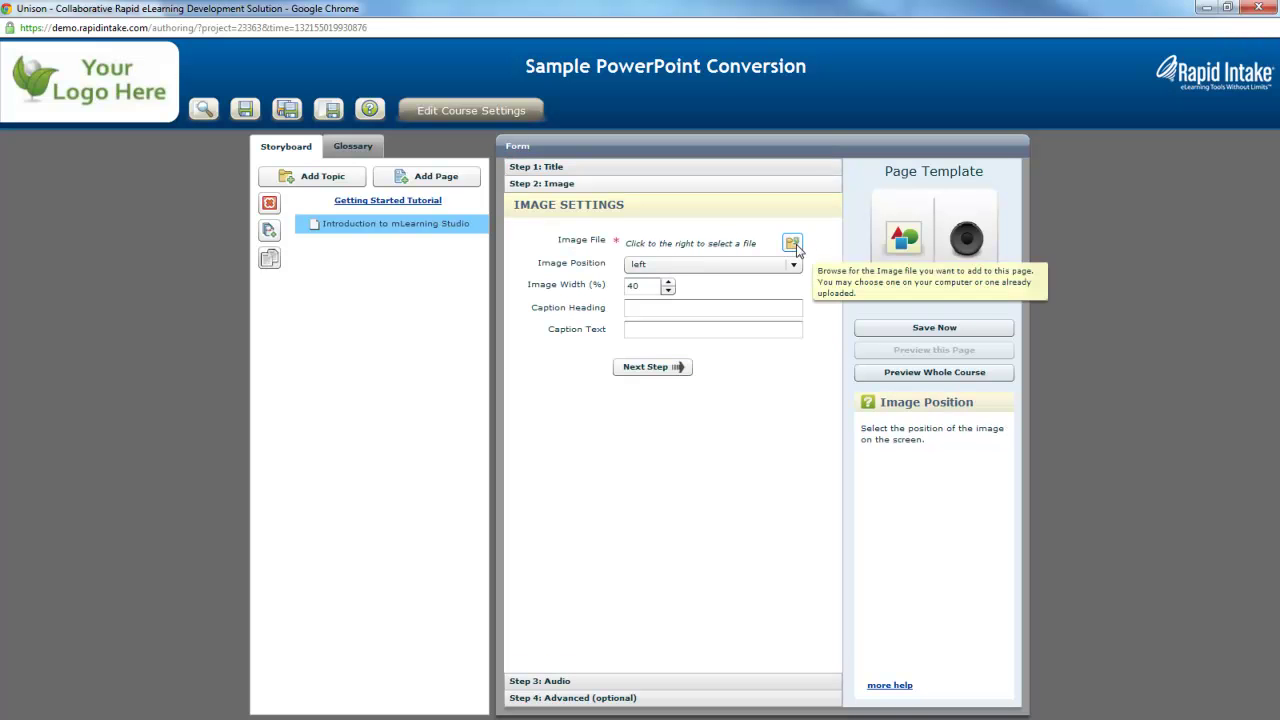
# Search the image library and insert mLearningStudio1.jpg as the page image.
pyautogui.click(792, 244)
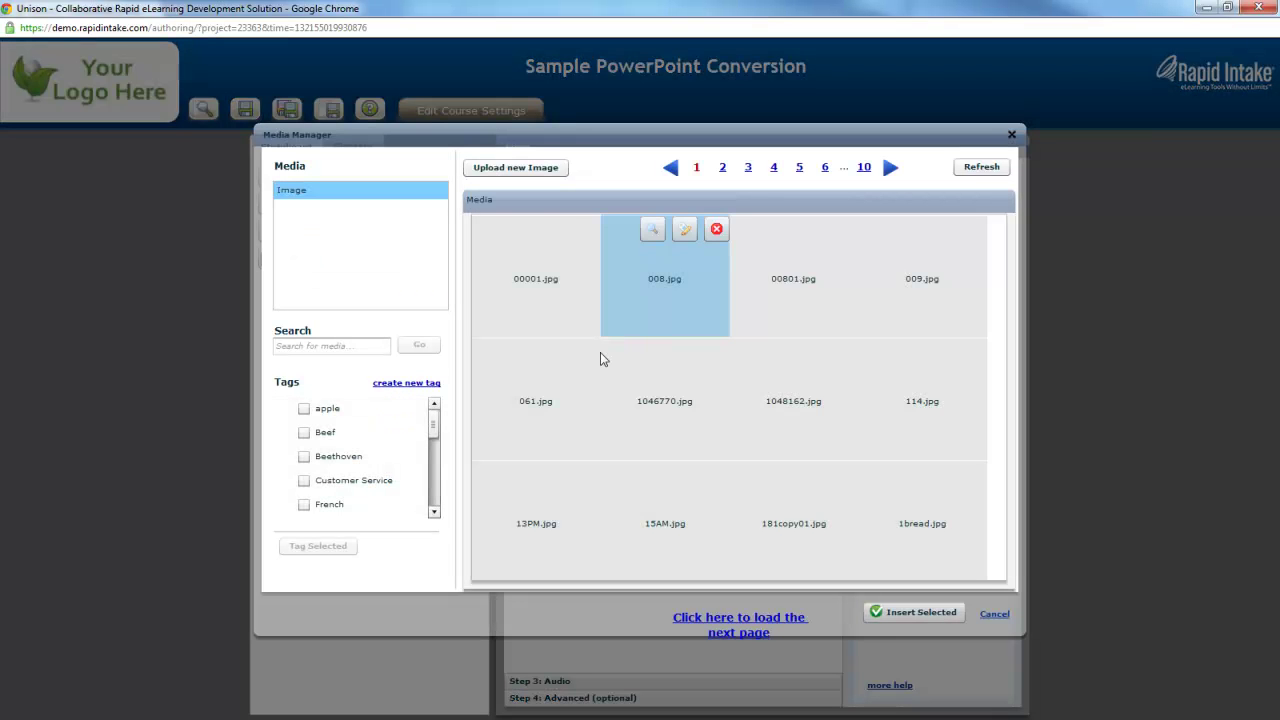
pyautogui.click(359, 347)
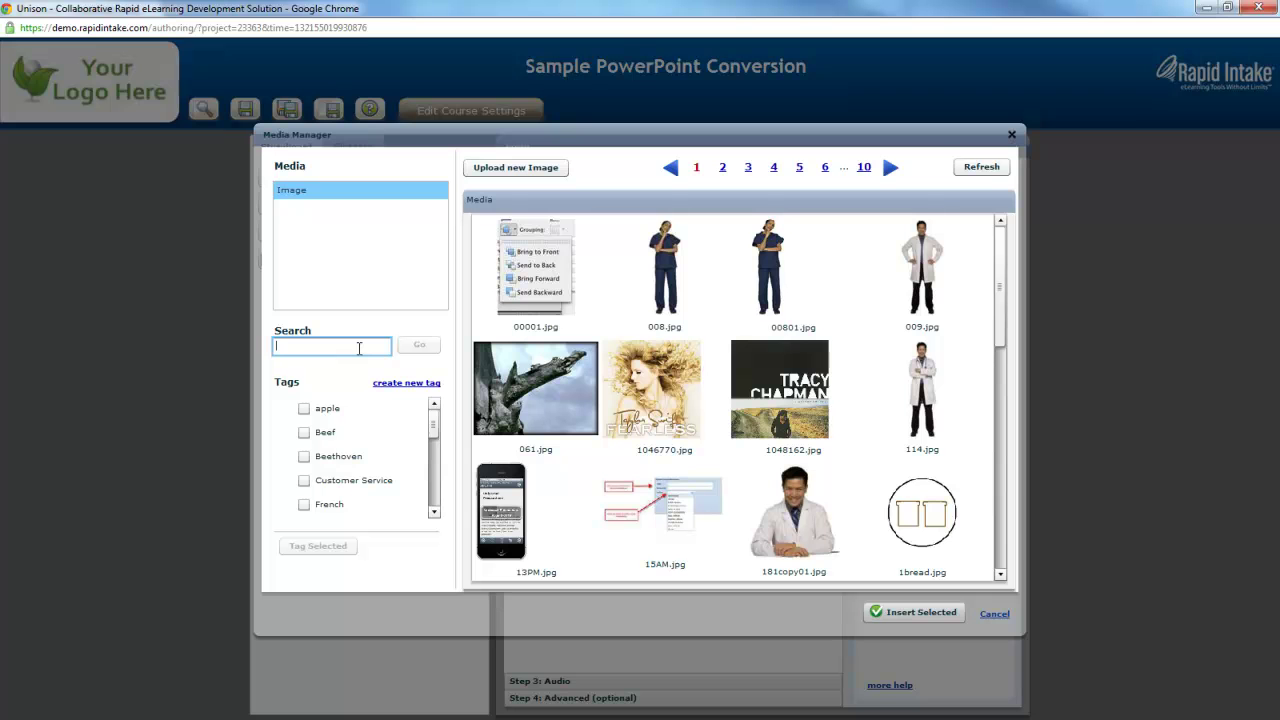
pyautogui.write('mLearning')
pyautogui.click(408, 352)
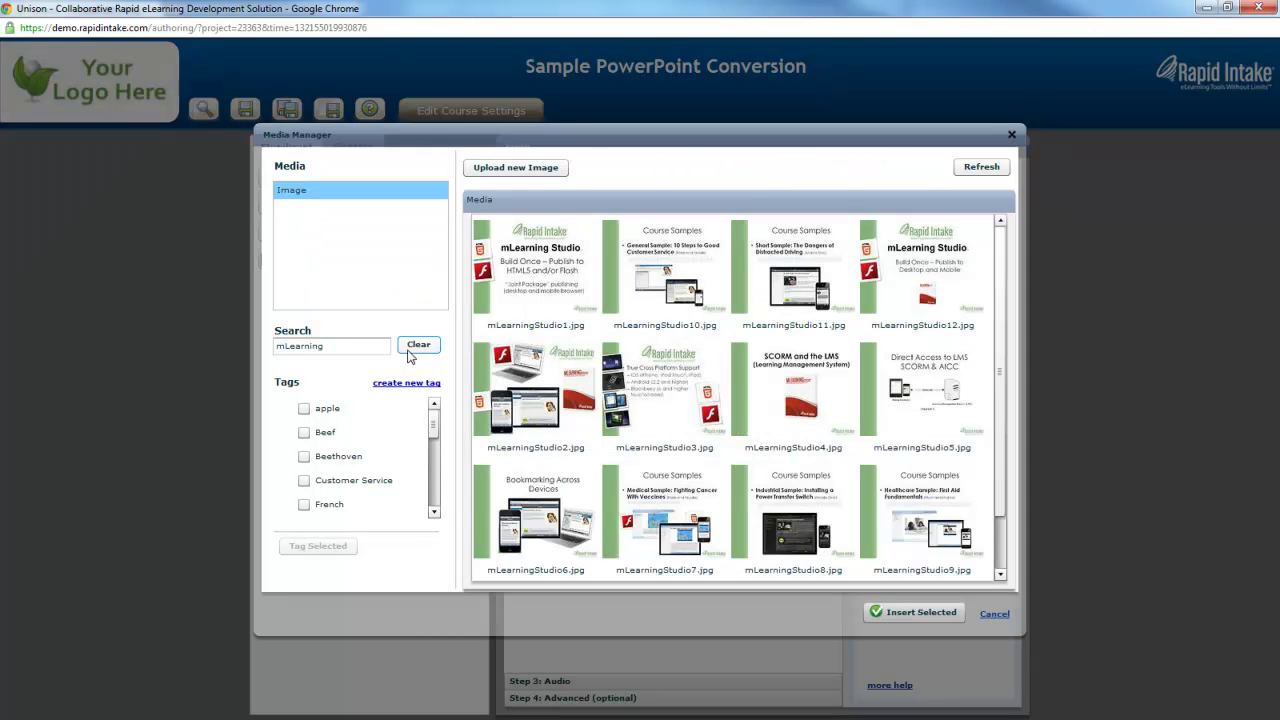
pyautogui.click(541, 296)
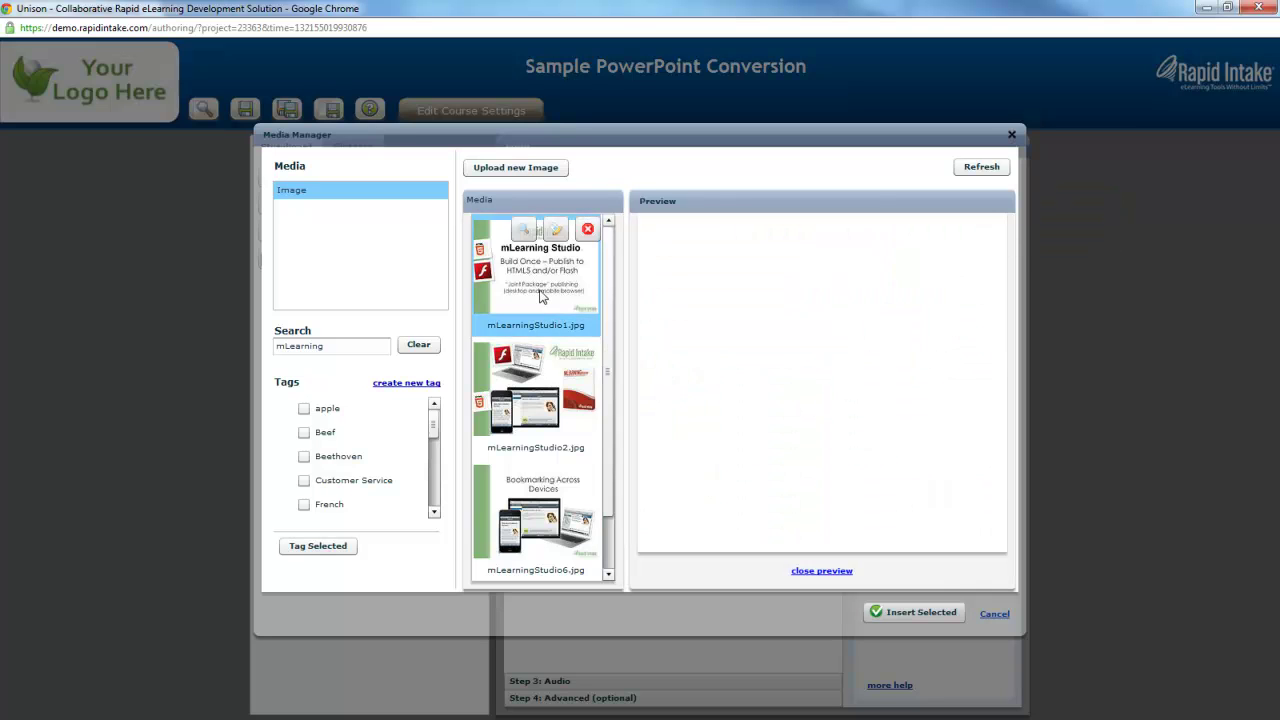
pyautogui.click(918, 612)
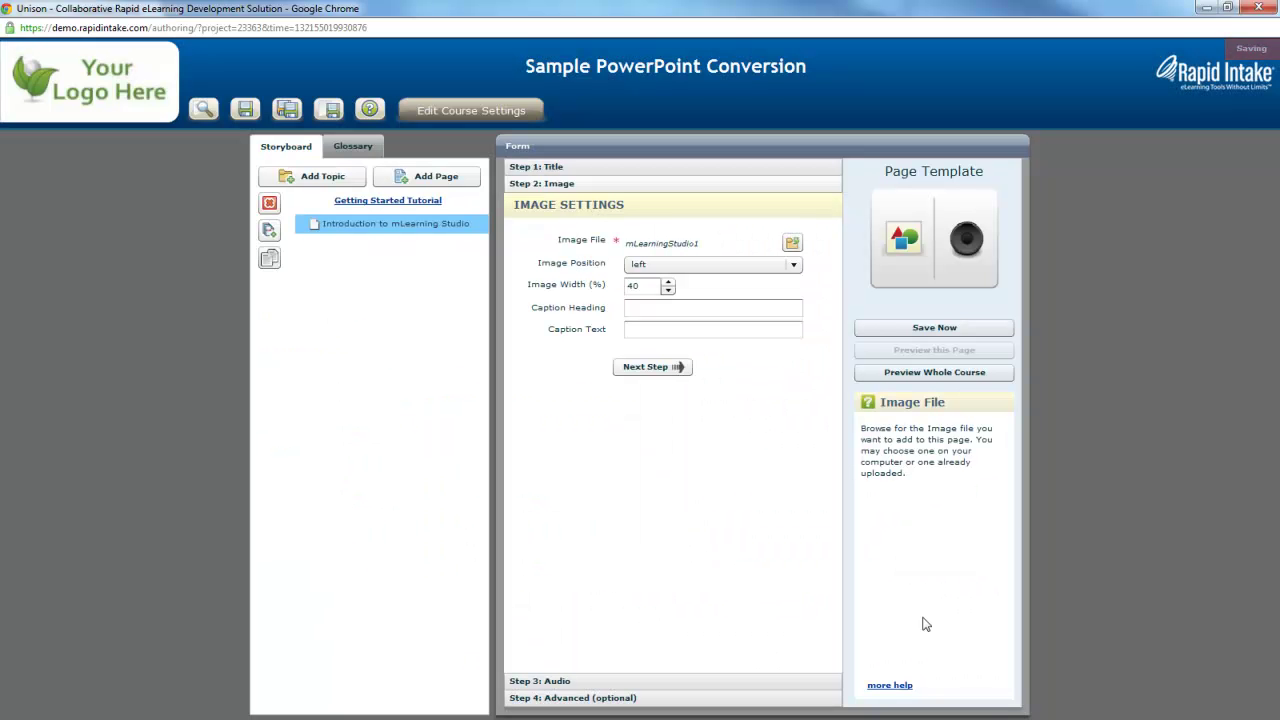
# Reinsert mLearningStudio1.jpg at My original (jpeg) size and set the image width to 80.
pyautogui.click(792, 243)
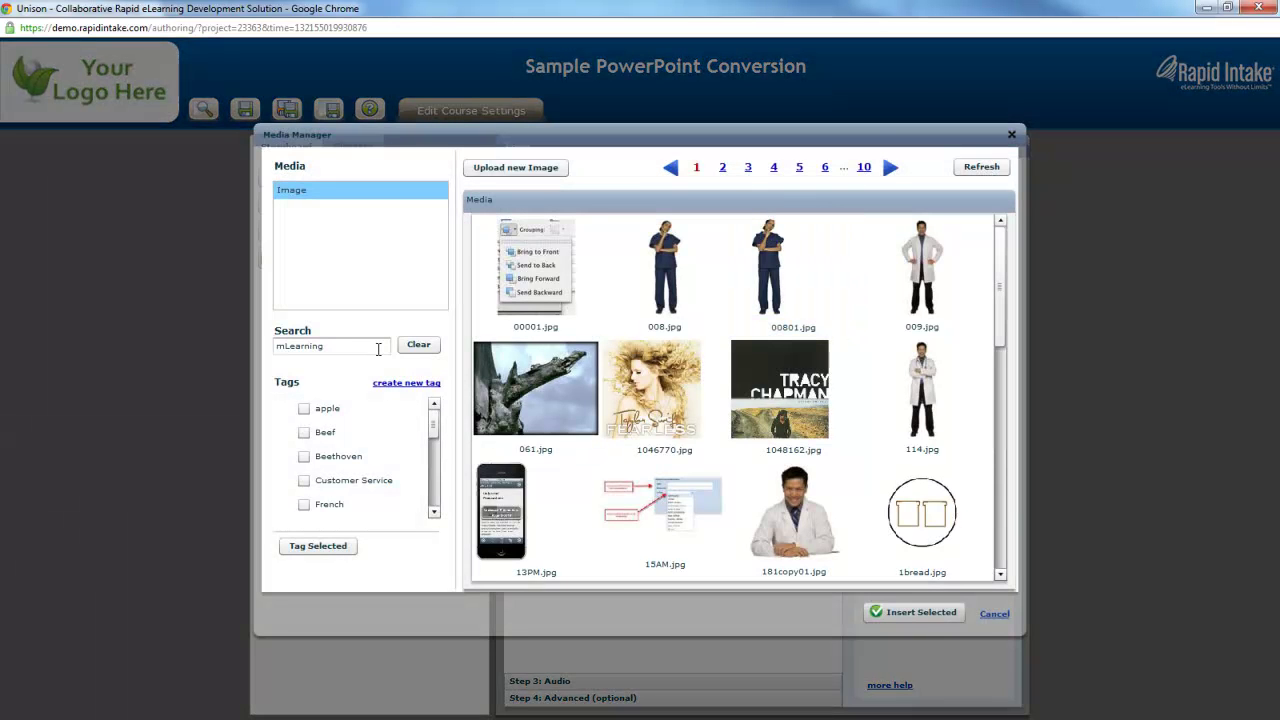
pyautogui.click(419, 344)
pyautogui.click(341, 347)
pyautogui.write('m')
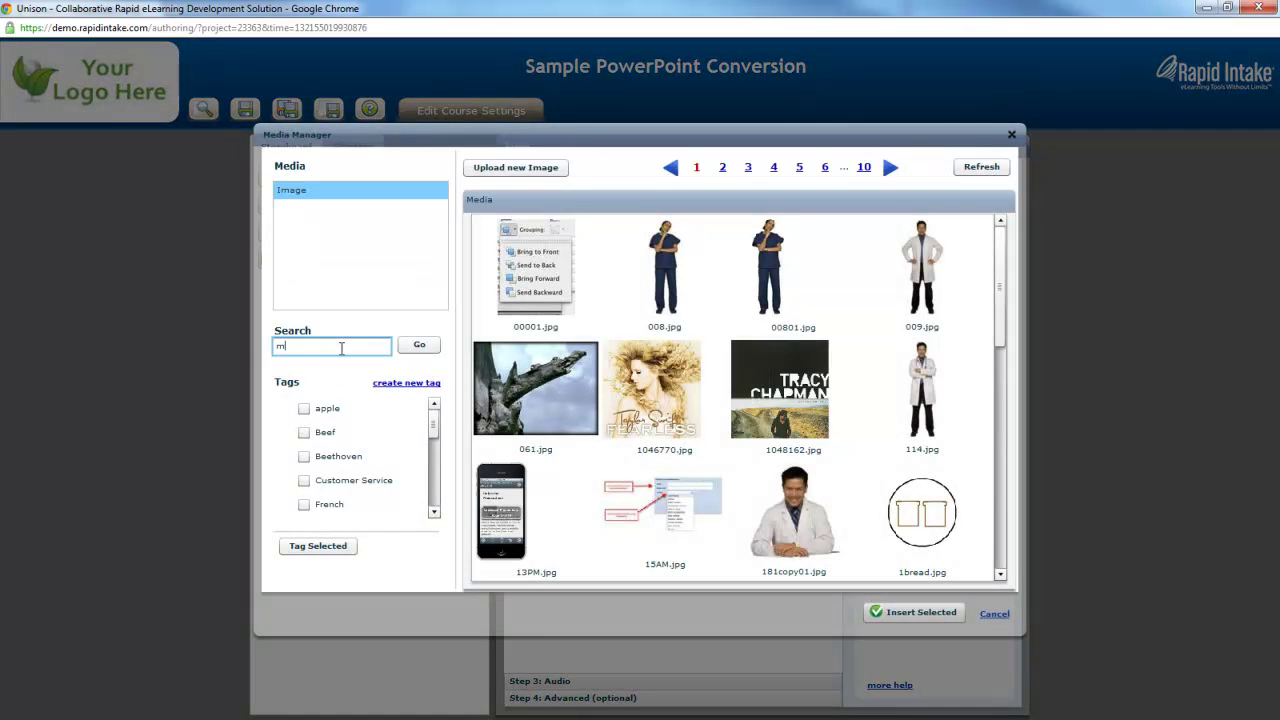
pyautogui.click(428, 345)
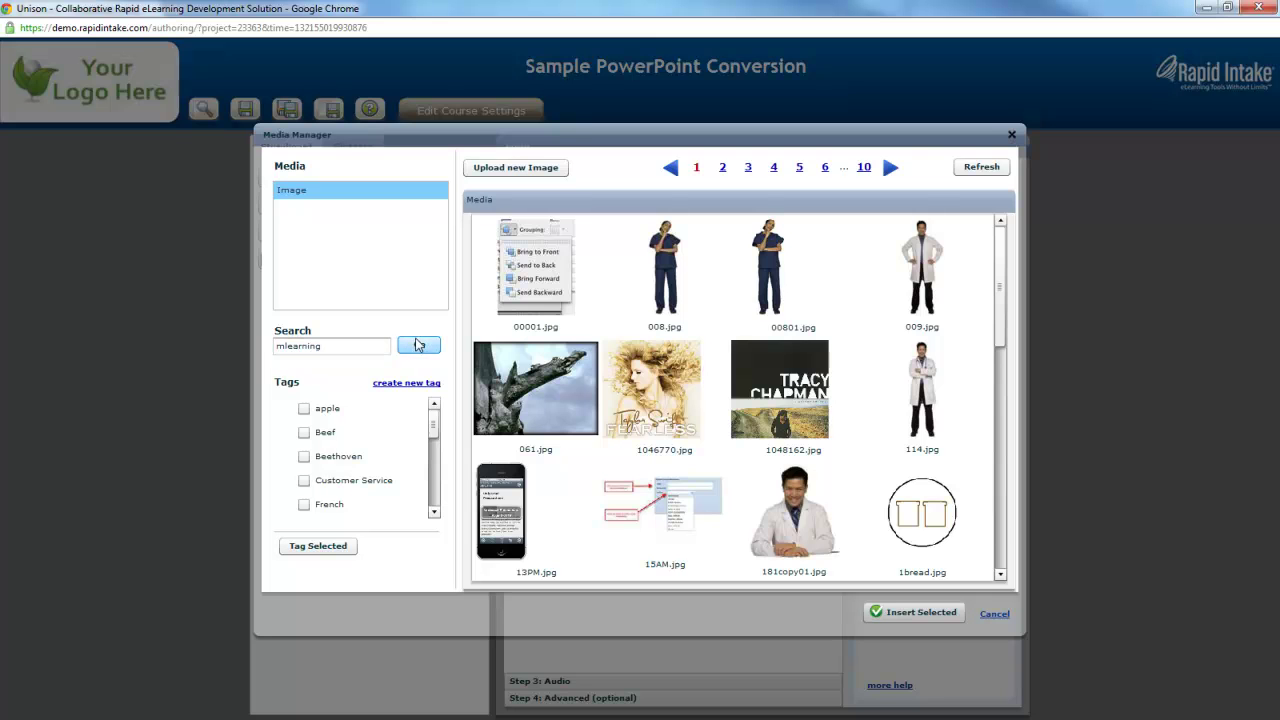
pyautogui.click(534, 298)
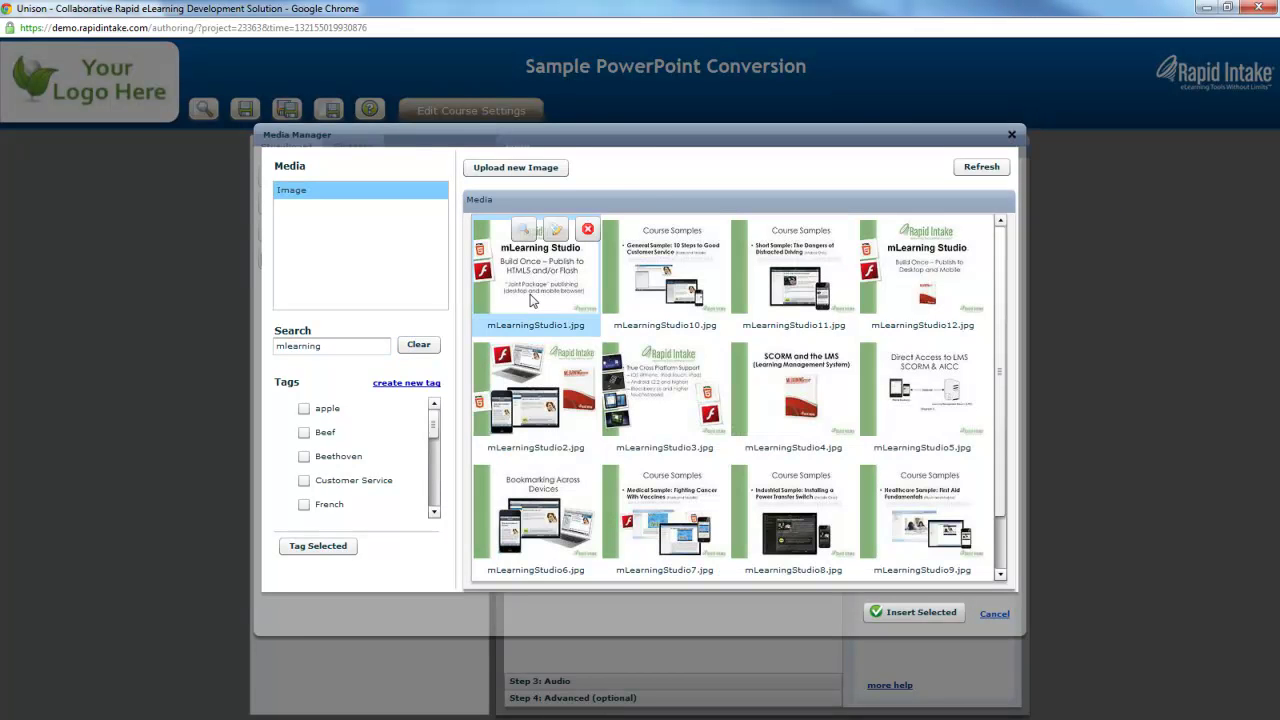
pyautogui.click(856, 540)
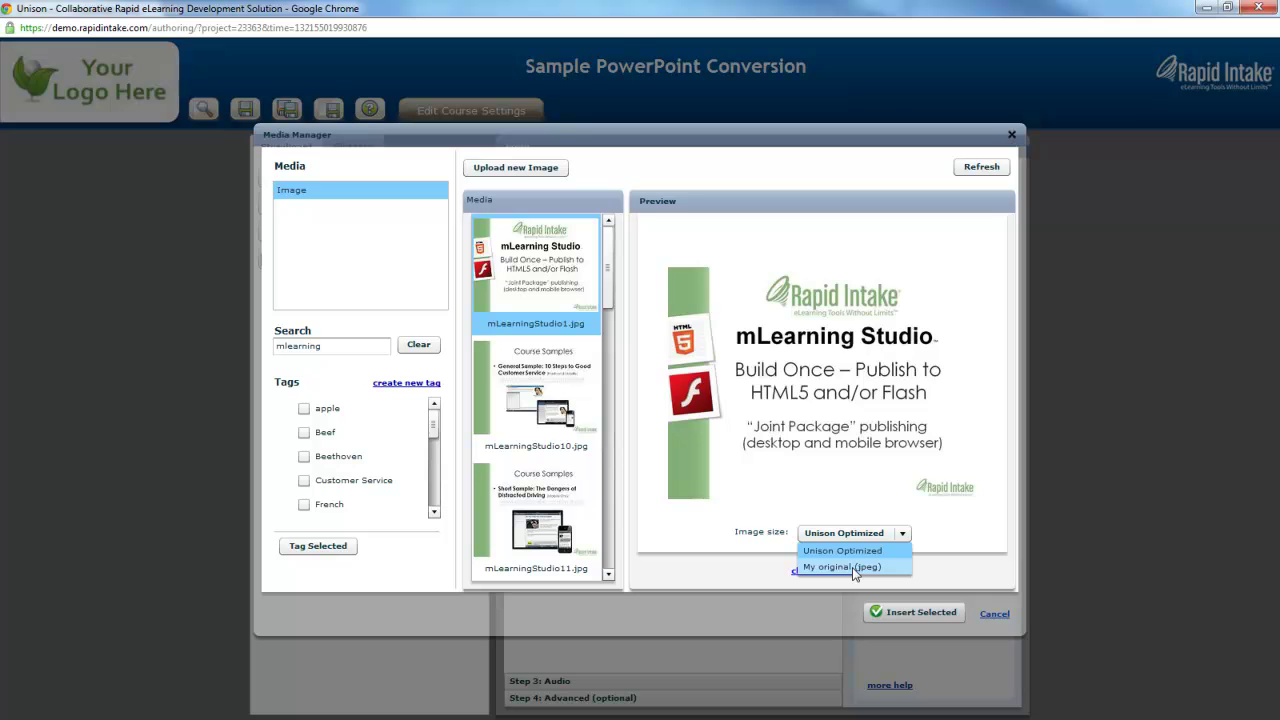
pyautogui.click(852, 567)
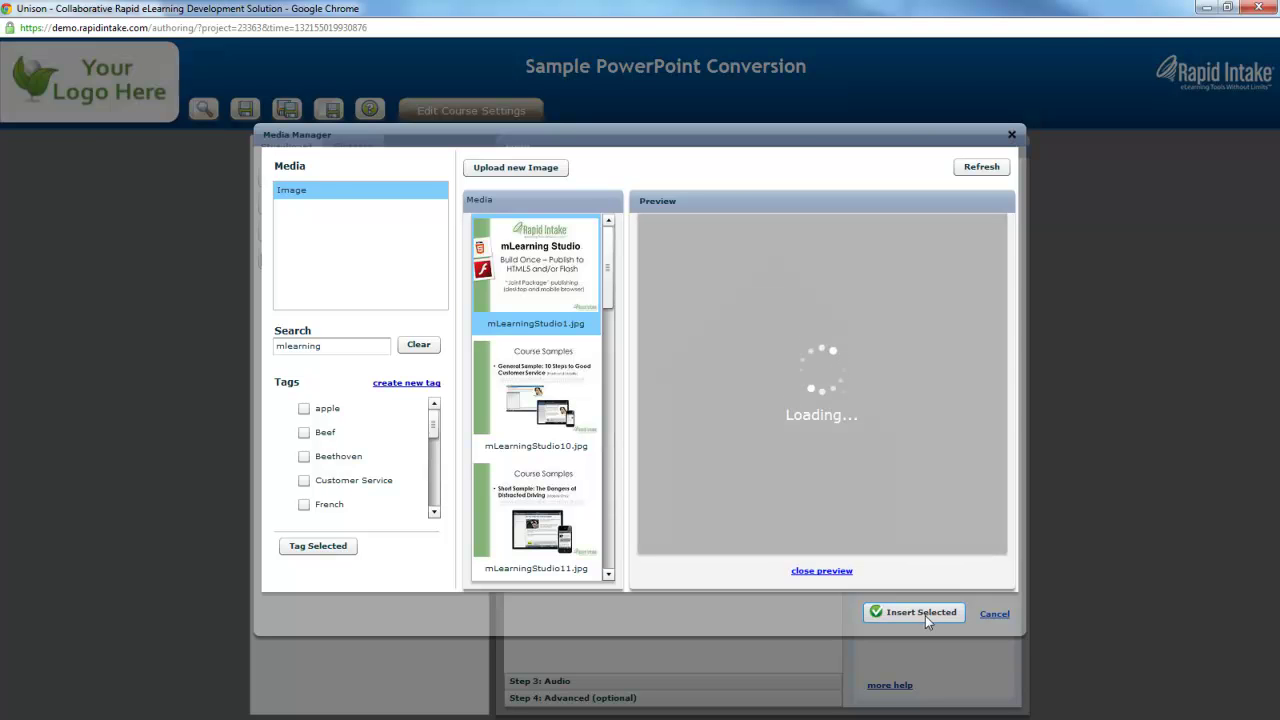
pyautogui.click(922, 615)
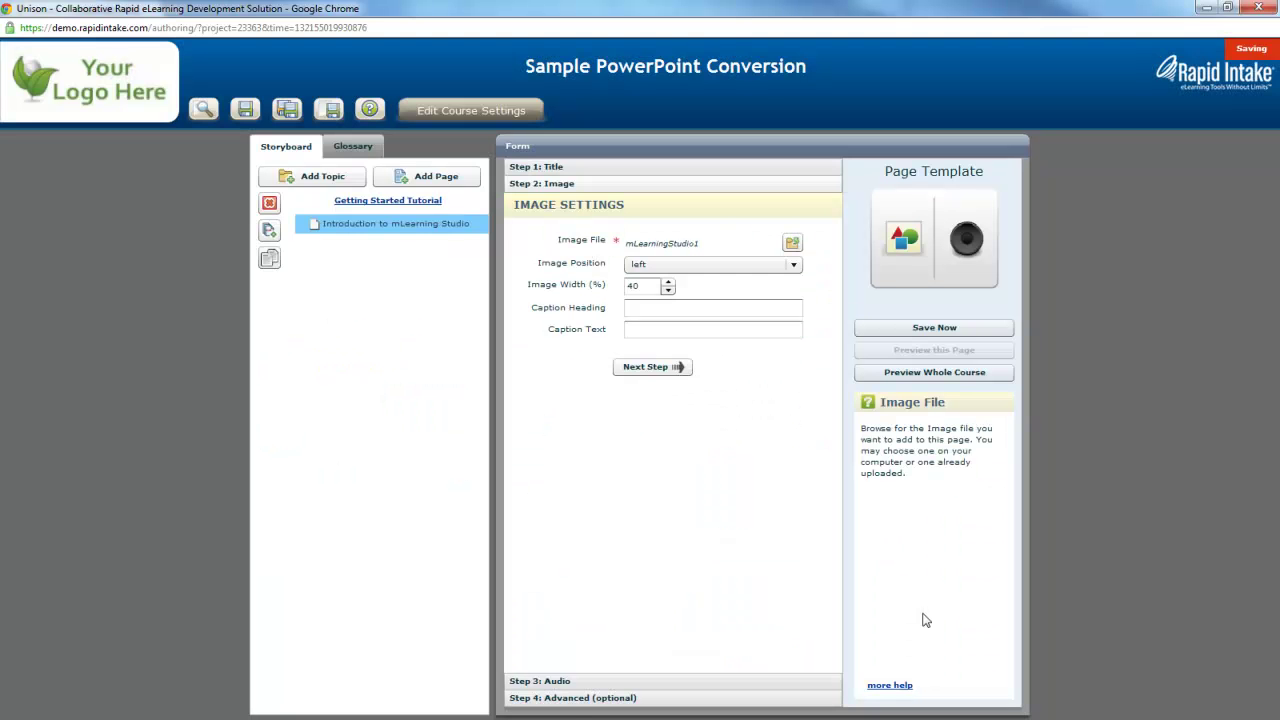
pyautogui.doubleClick(660, 287)
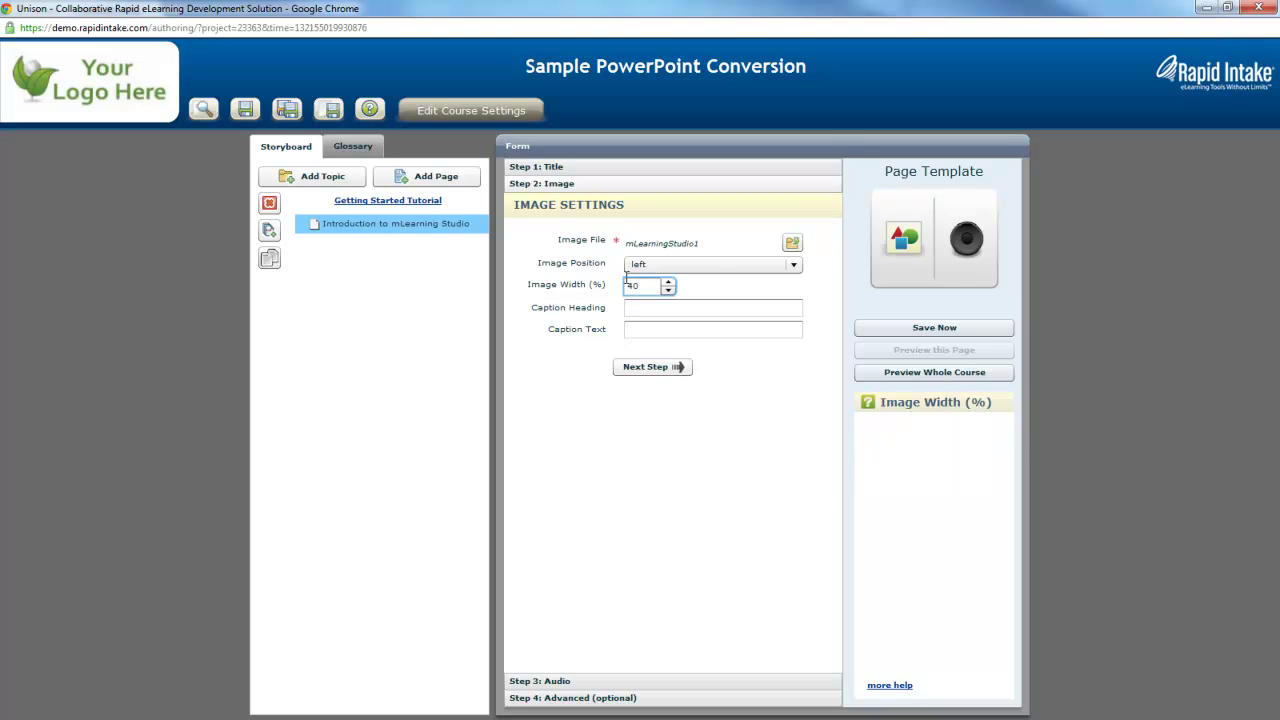
pyautogui.moveTo(601, 331)
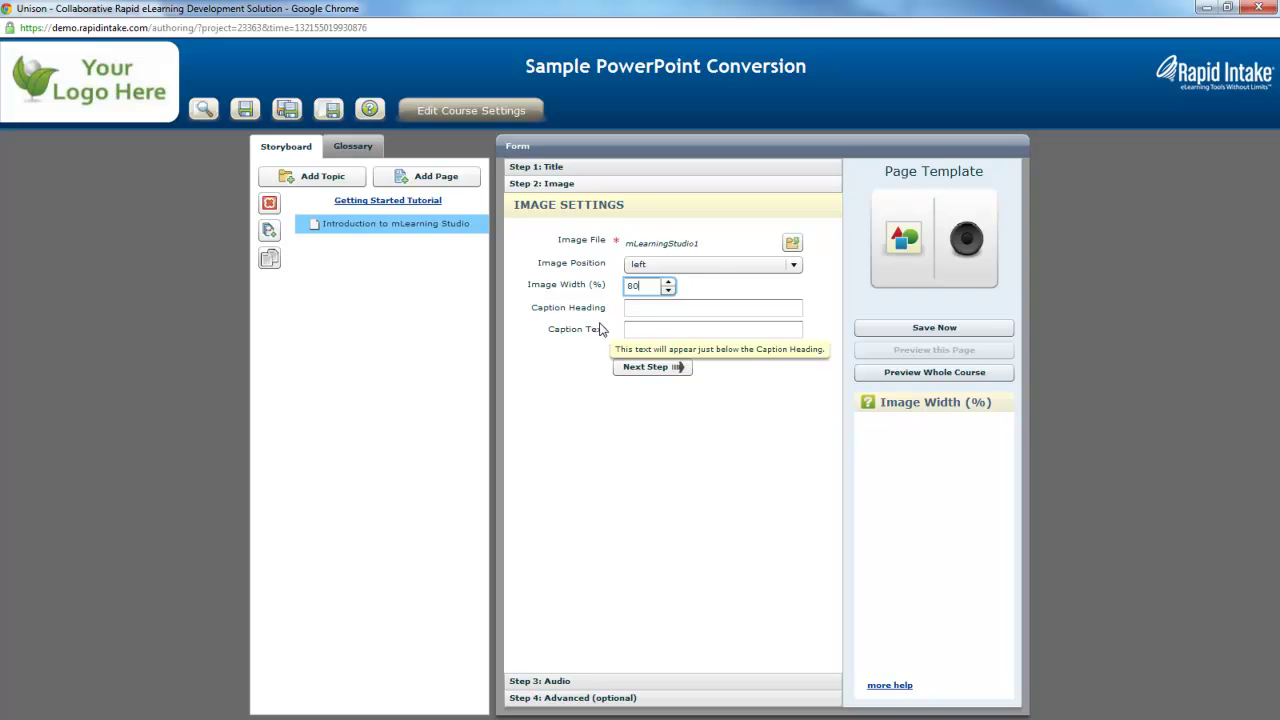
# Move to the audio step and search the media library for 'mlearning' audio files.
pyautogui.moveTo(652, 314)
pyautogui.click(650, 367)
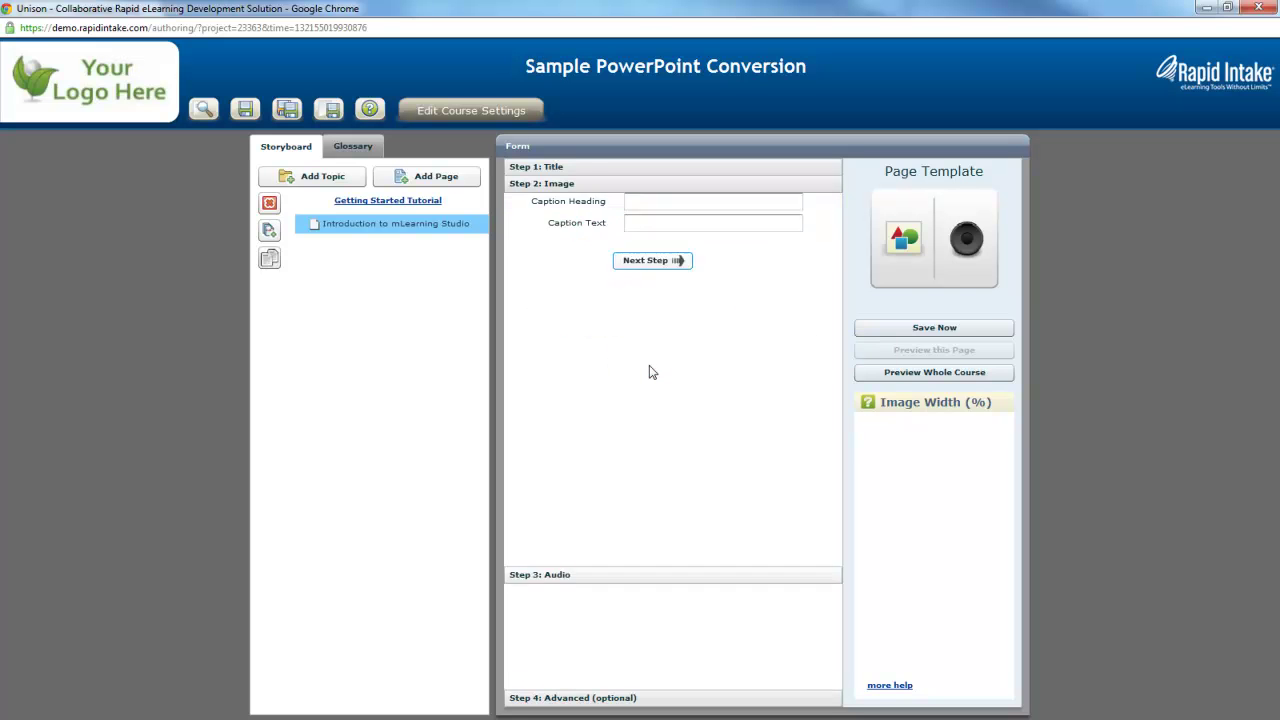
pyautogui.click(792, 260)
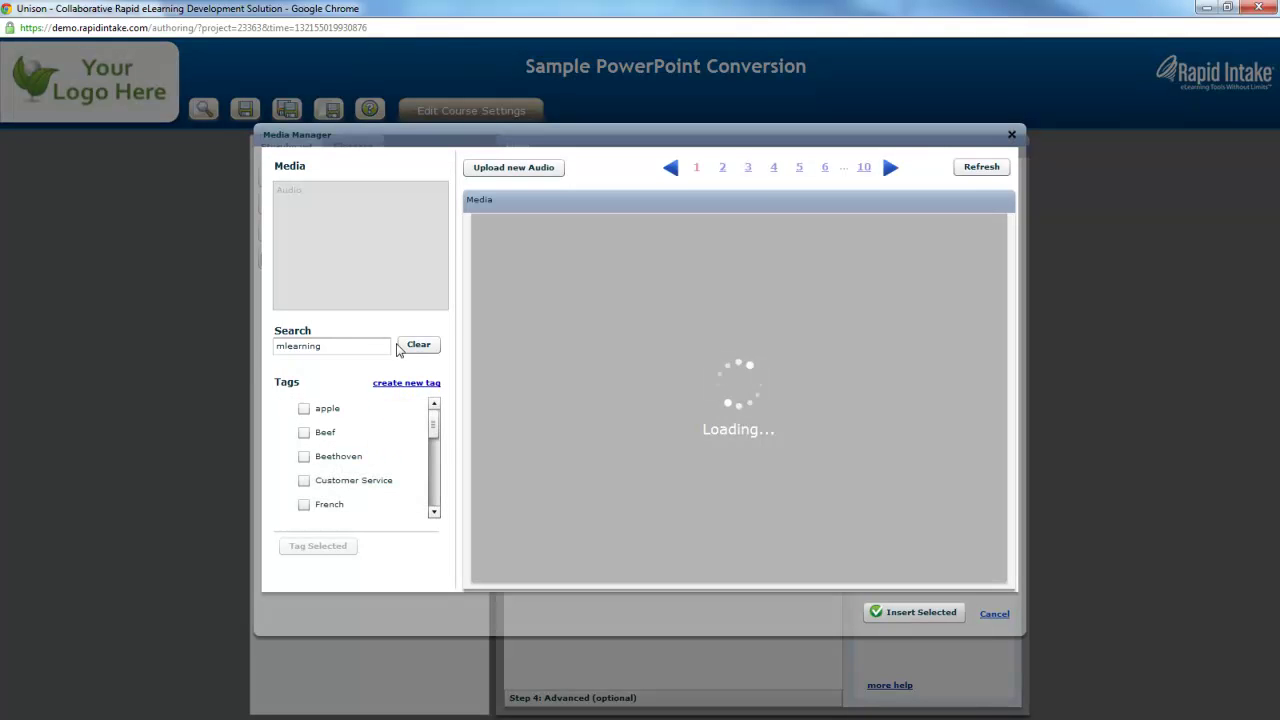
pyautogui.click(418, 344)
pyautogui.click(351, 347)
pyautogui.write('mlearning')
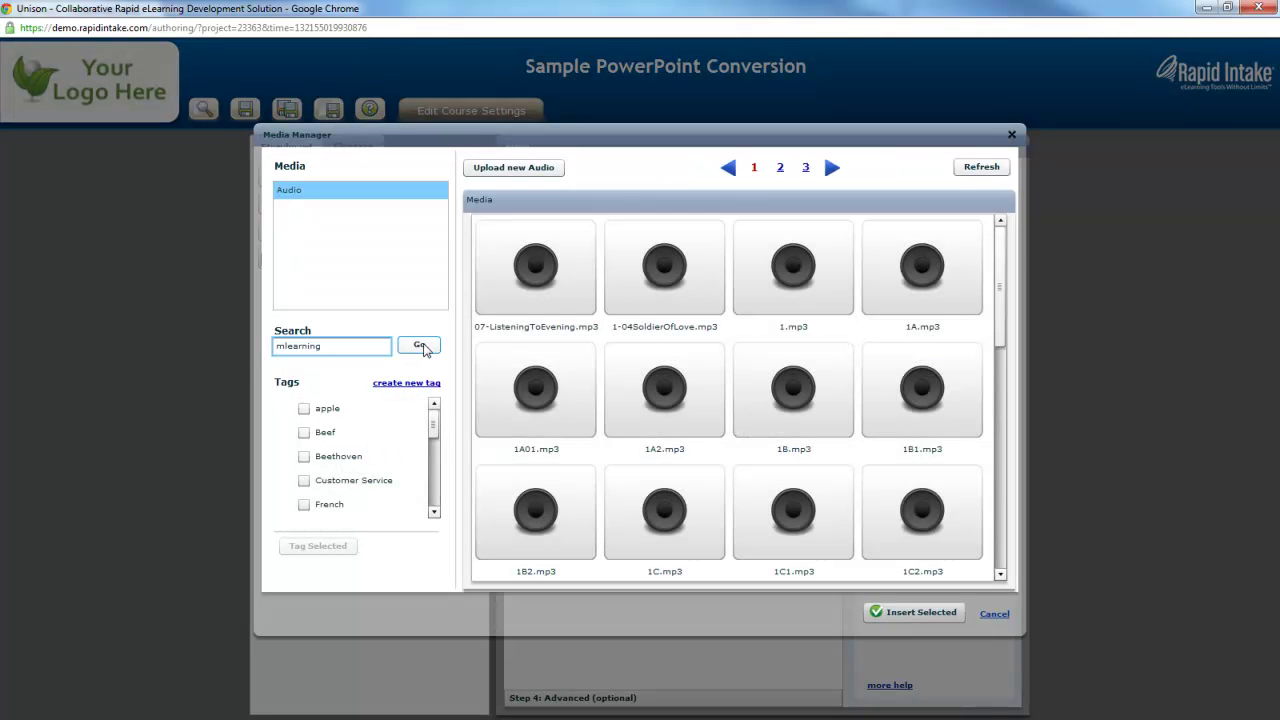
pyautogui.click(421, 346)
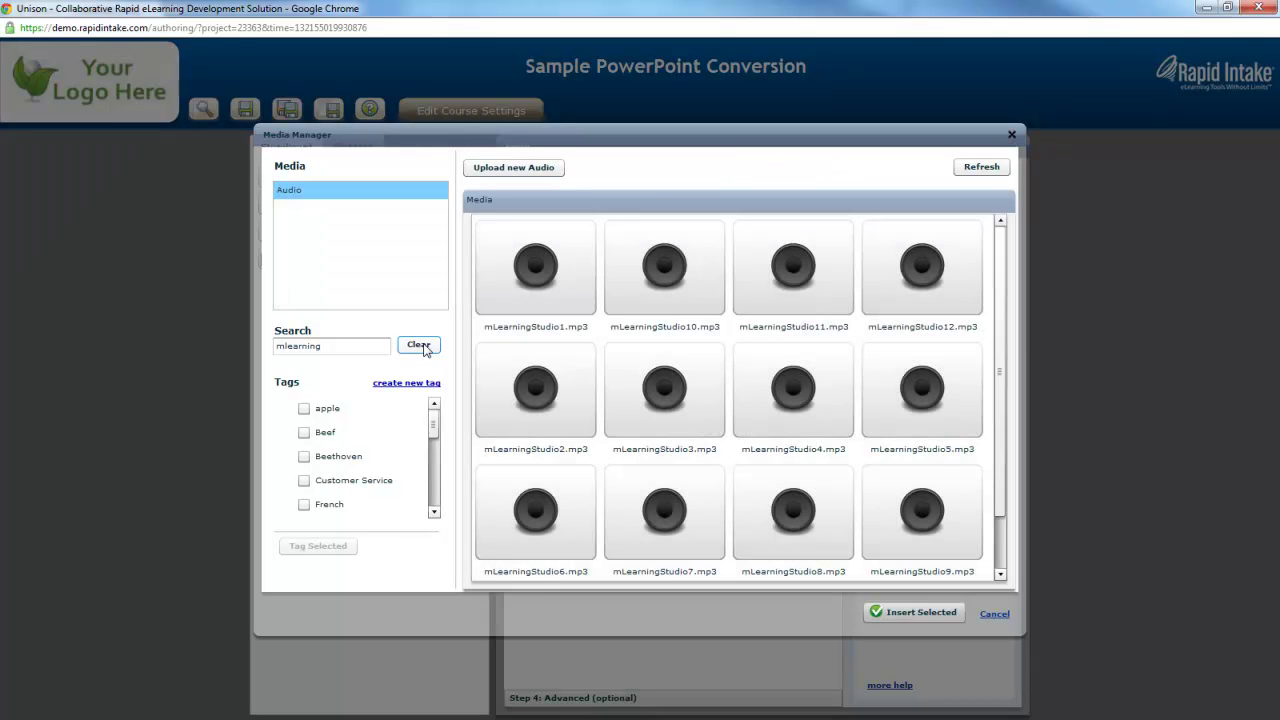
# Preview and insert mLearningStudio1.mp3 as page audio, then duplicate the Introduction to mLearning Studio page.
pyautogui.click(532, 303)
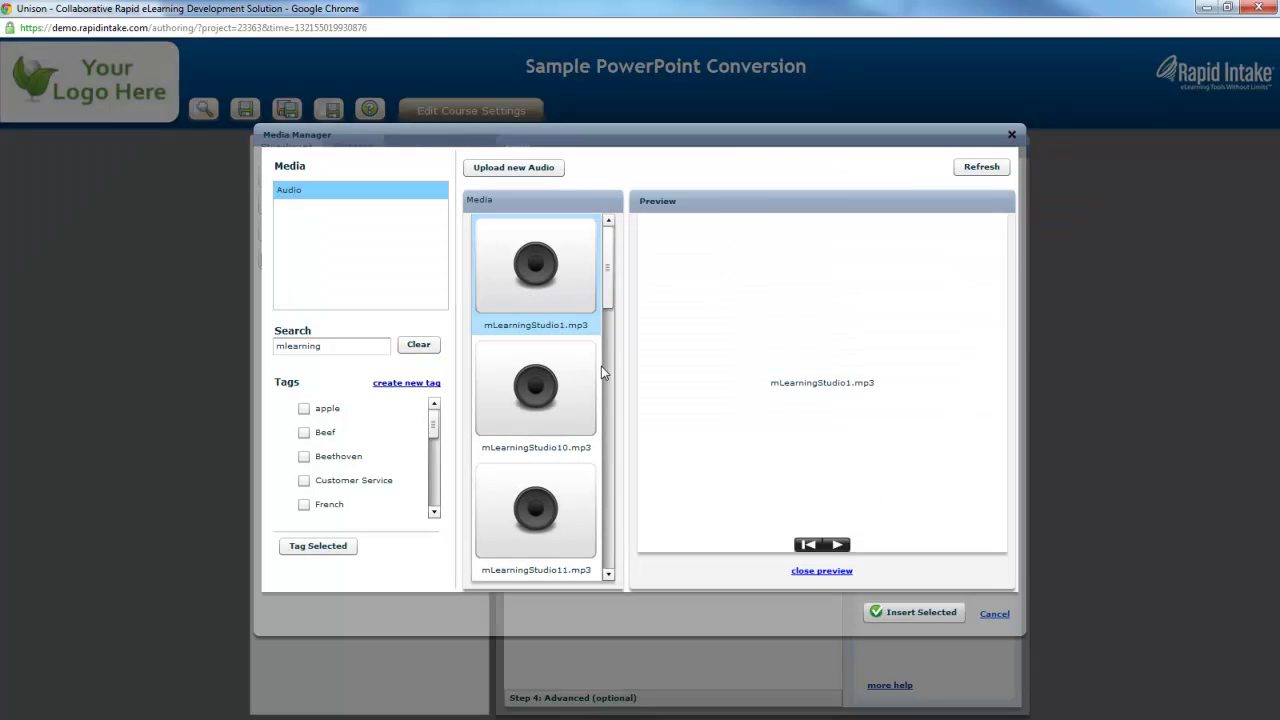
pyautogui.click(838, 546)
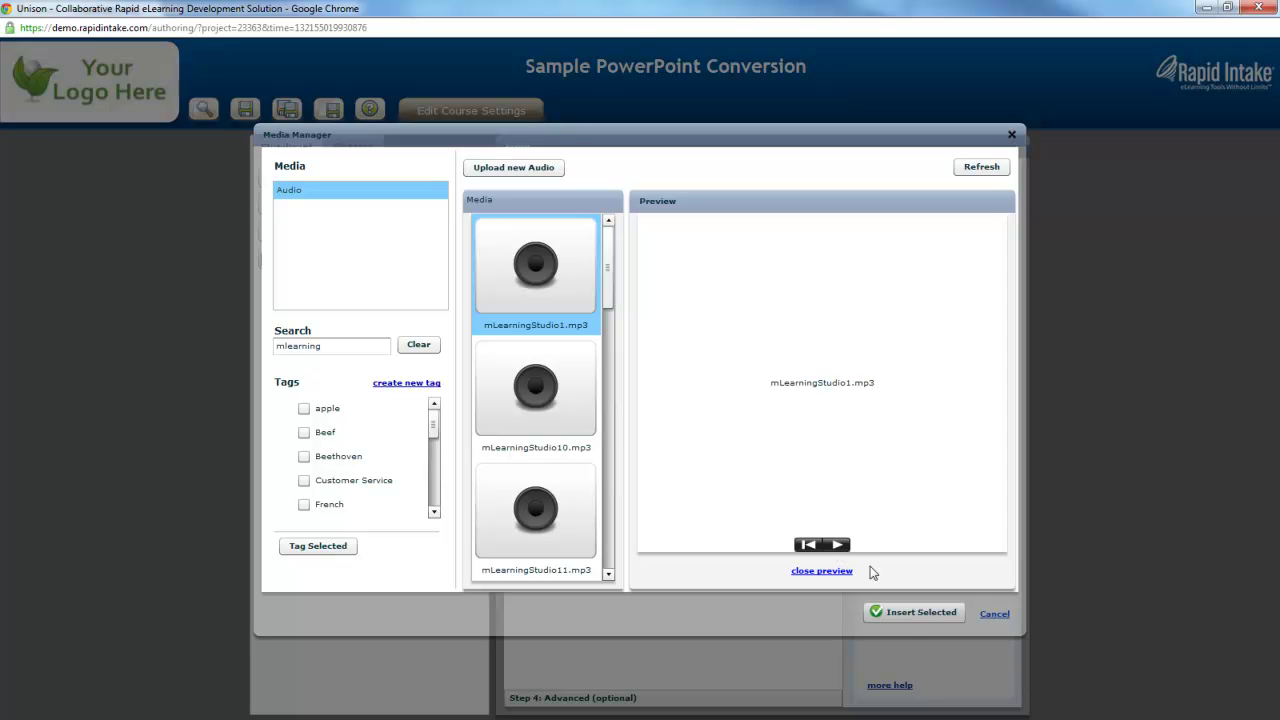
pyautogui.click(906, 618)
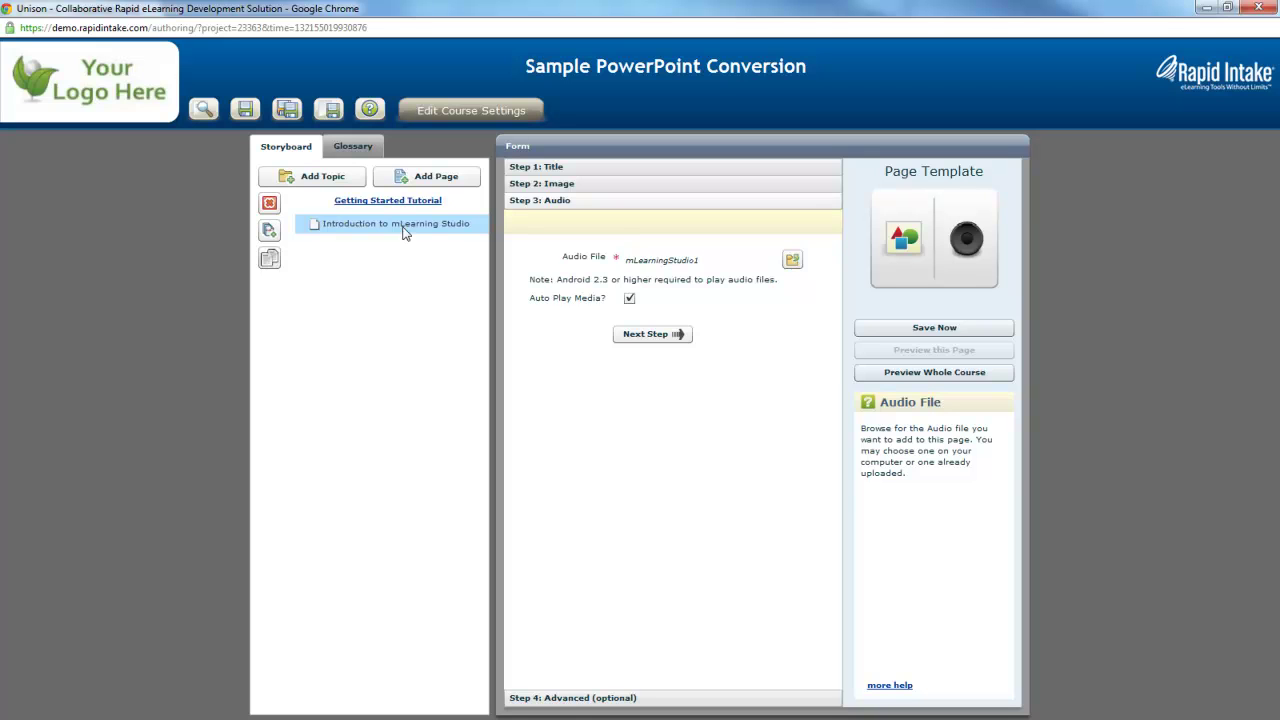
pyautogui.click(269, 259)
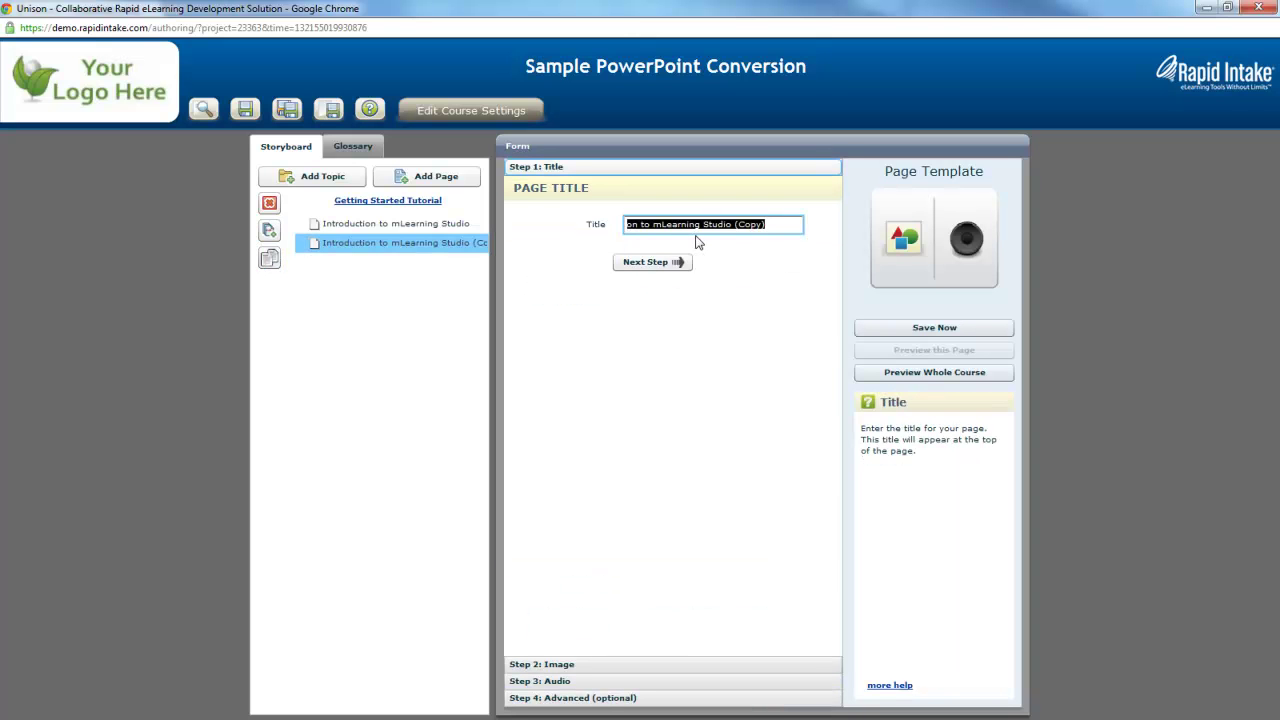
# Title the copied page 'Cross Platform Development' and change its image file to mLearningStudio2.jpg.
pyautogui.write('Cross Platform Development')
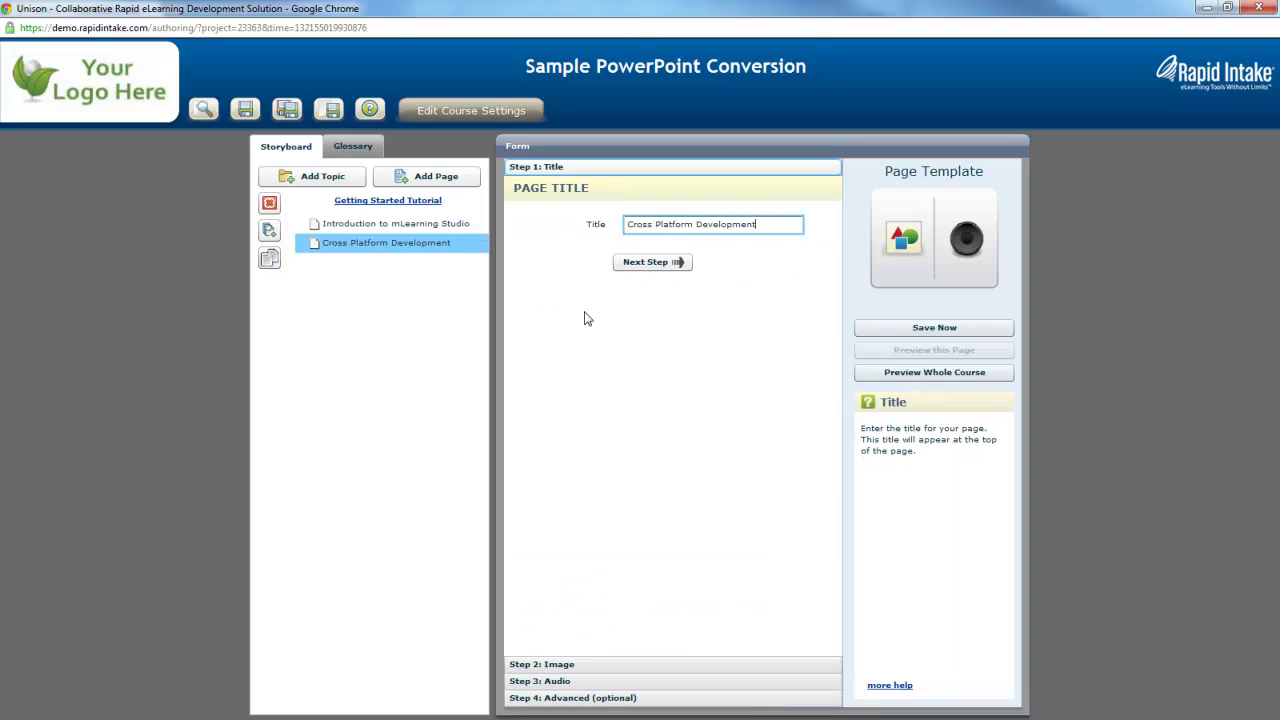
pyautogui.click(674, 262)
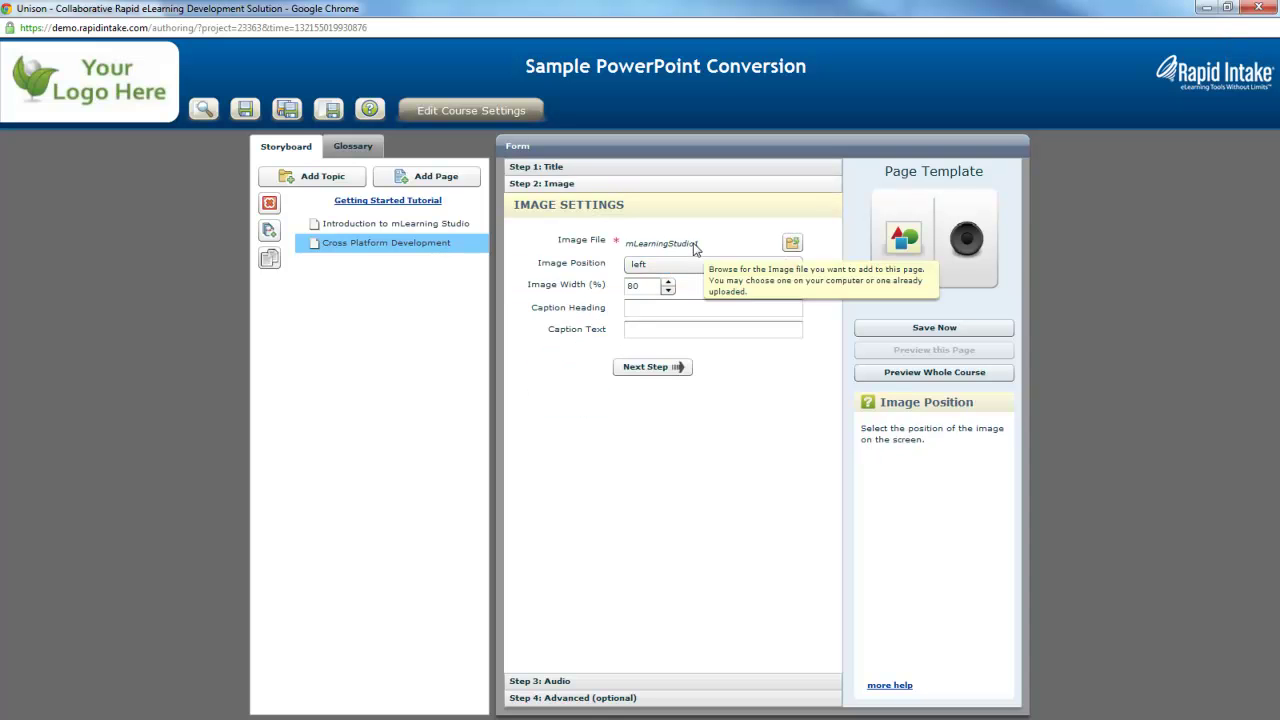
pyautogui.click(695, 244)
pyautogui.click(724, 240)
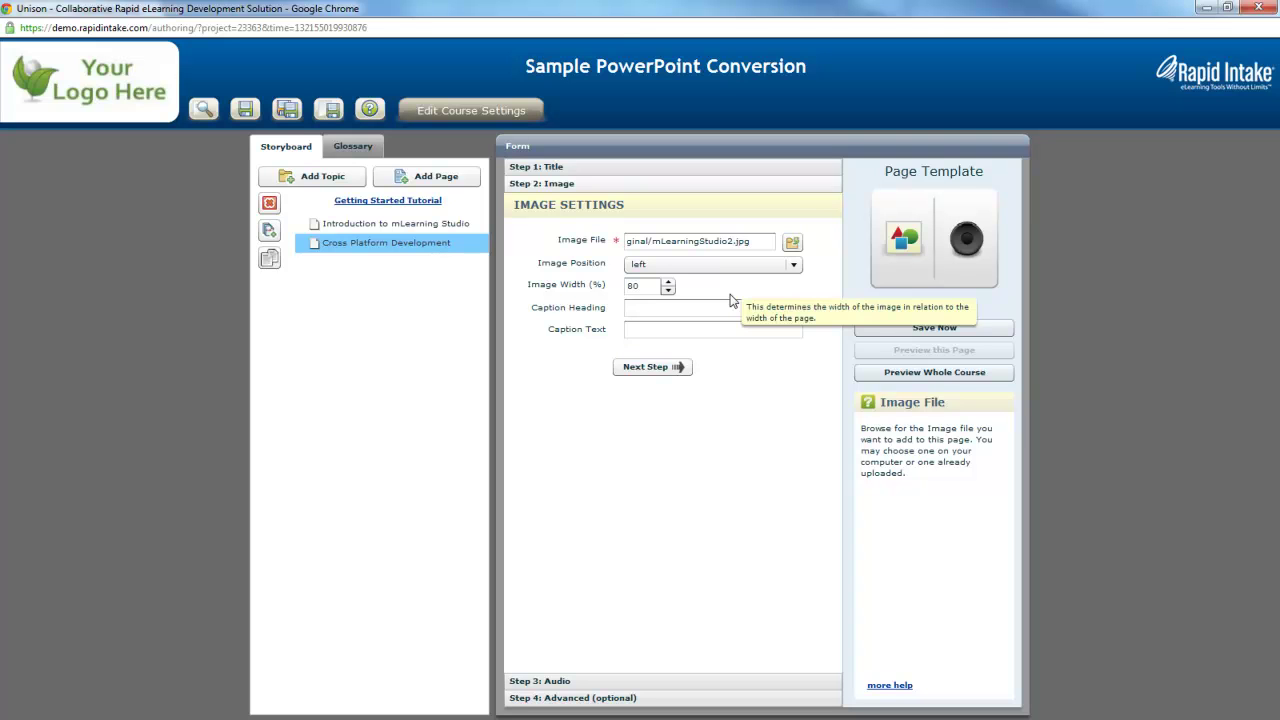
# Begin editing the file name in the page's audio file path.
pyautogui.click(657, 374)
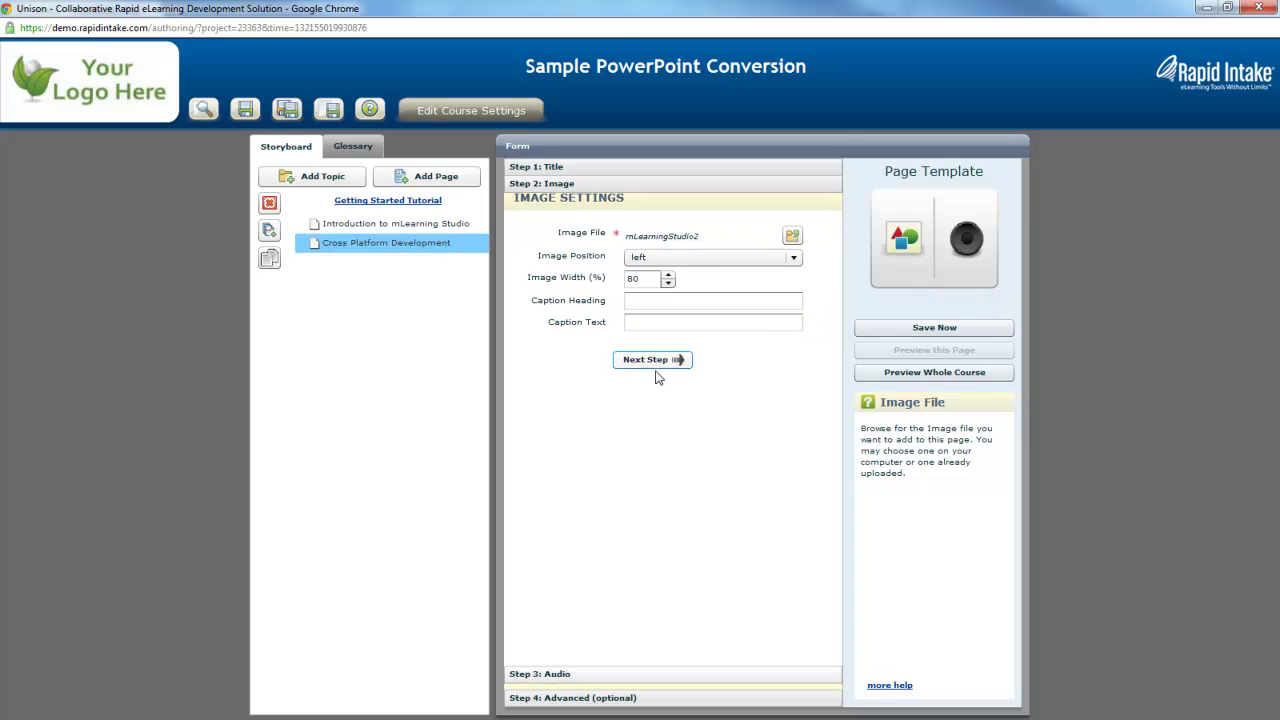
pyautogui.doubleClick(690, 262)
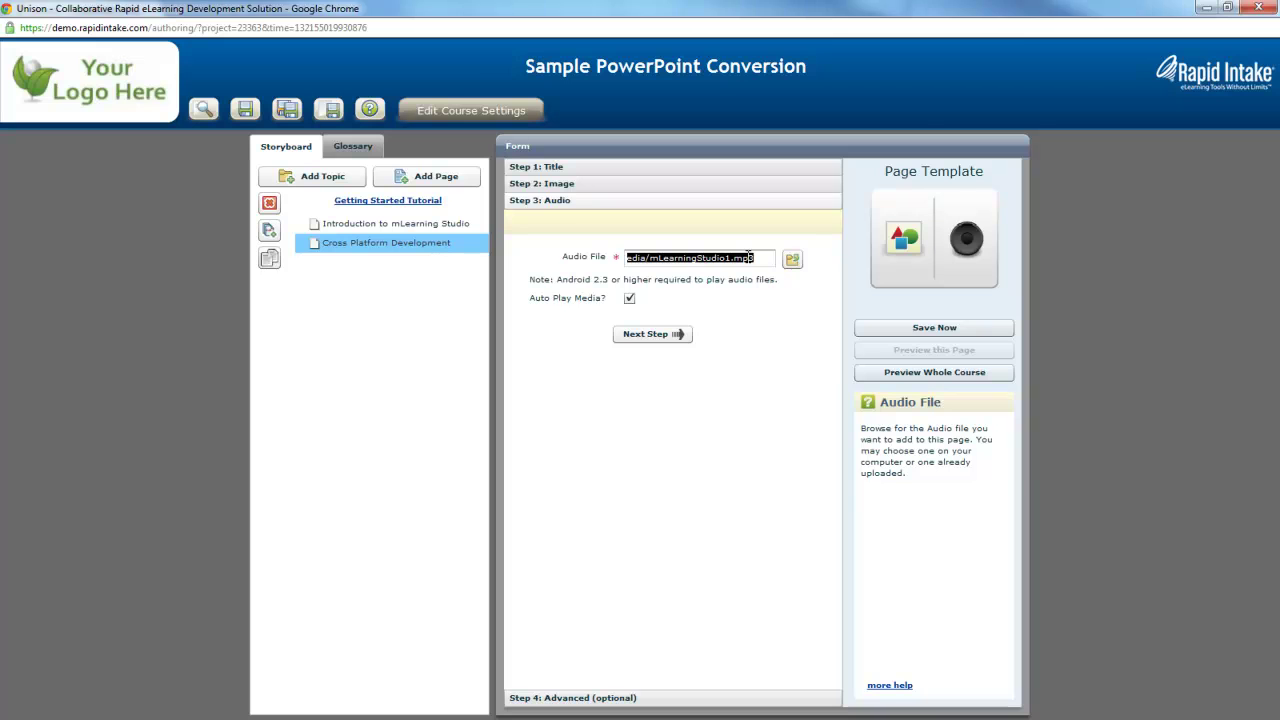
pyautogui.click(727, 258)
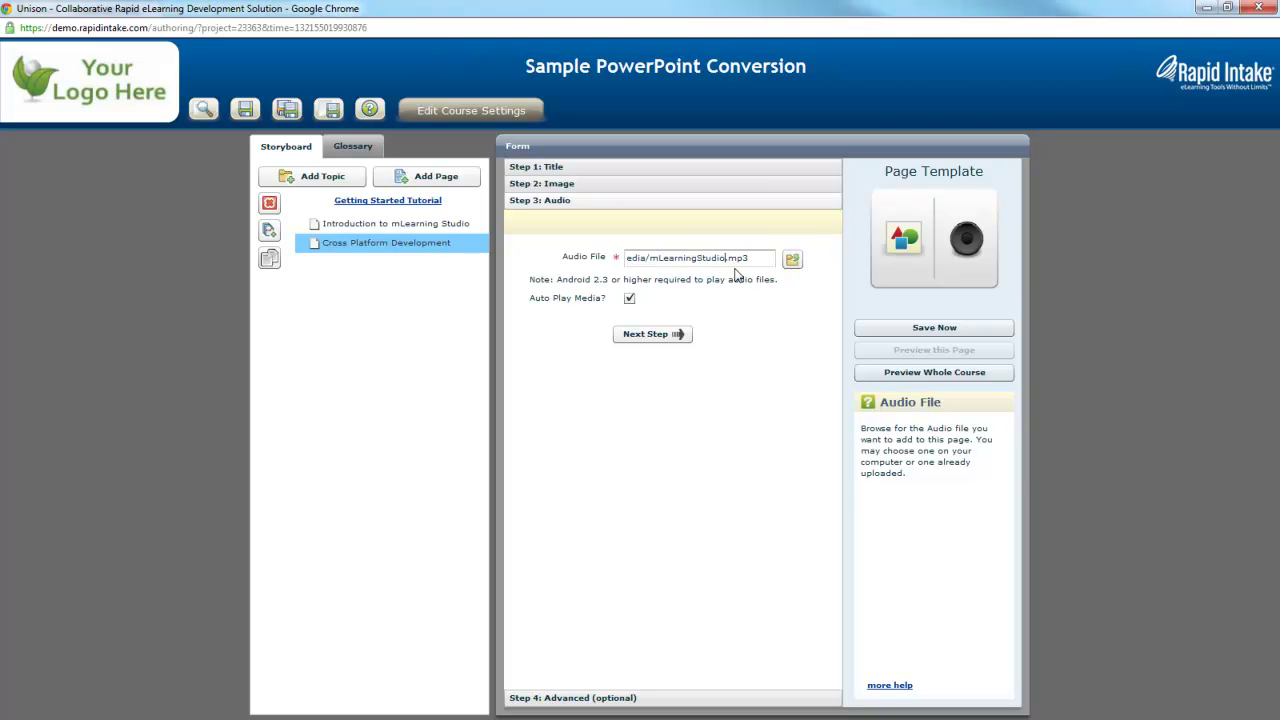
# Launch the Sample PowerPoint Conversion course preview in the Course Viewer's 10-inch tablet view.
pyautogui.click(322, 258)
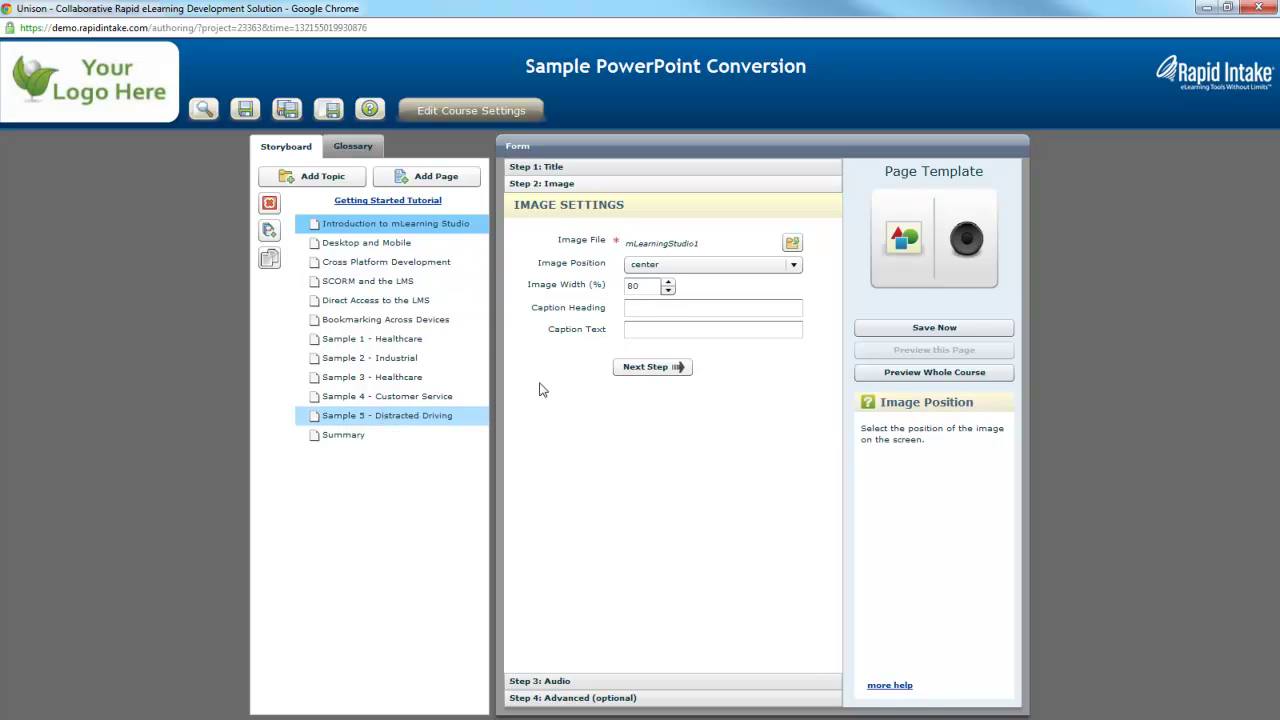
pyautogui.click(900, 373)
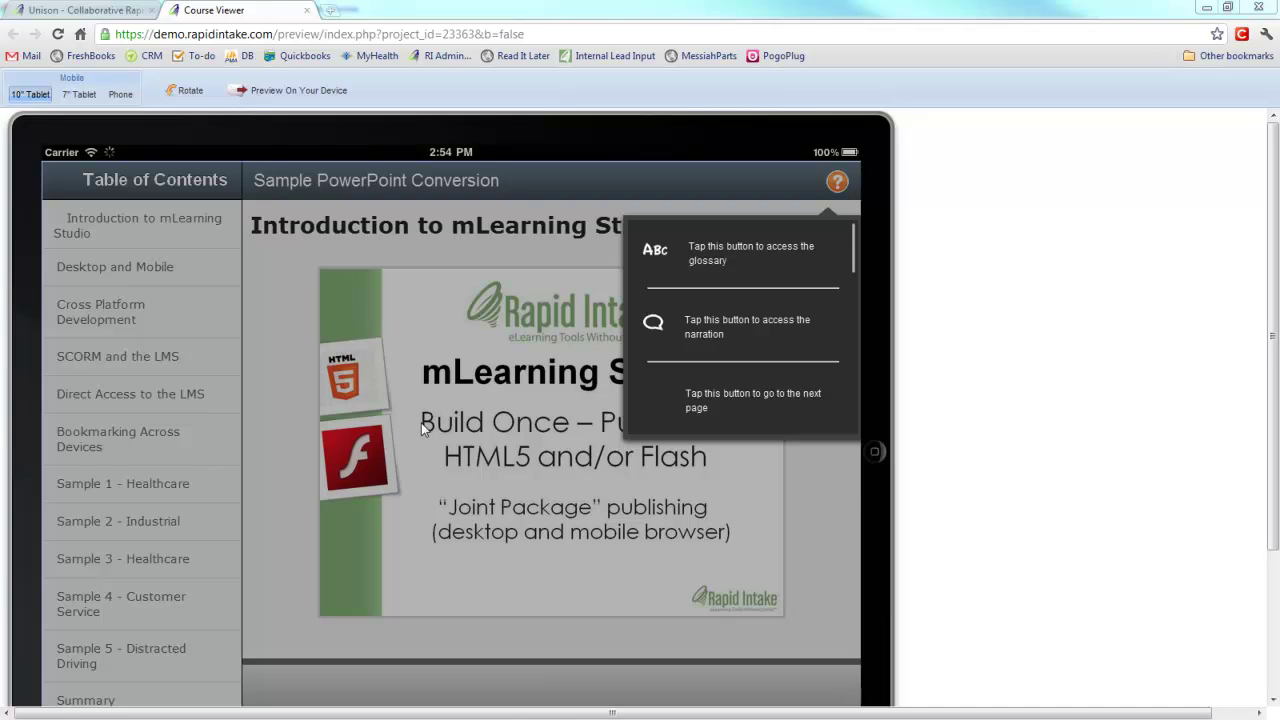
# Dismiss the help overlay, swipe to the Desktop and Mobile page, zoom its slide, and test the narration.
pyautogui.click(818, 482)
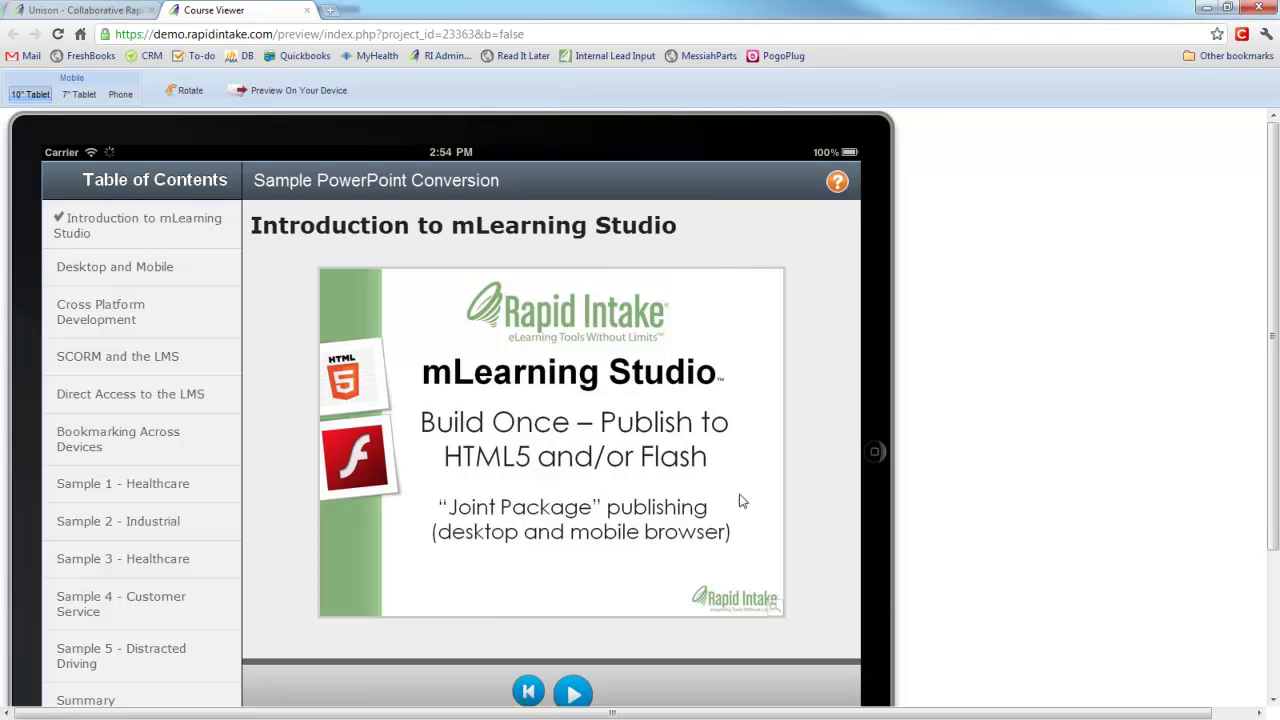
pyautogui.moveTo(741, 501); pyautogui.dragTo(349, 486)
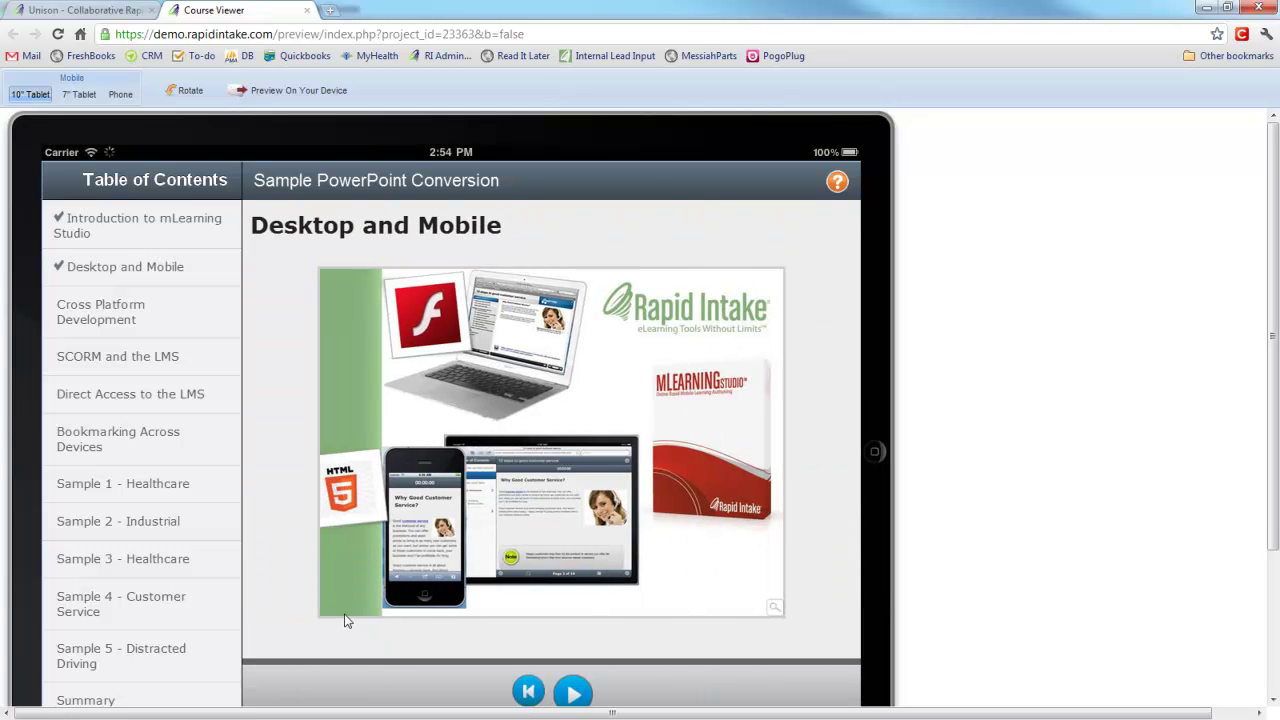
pyautogui.click(587, 510)
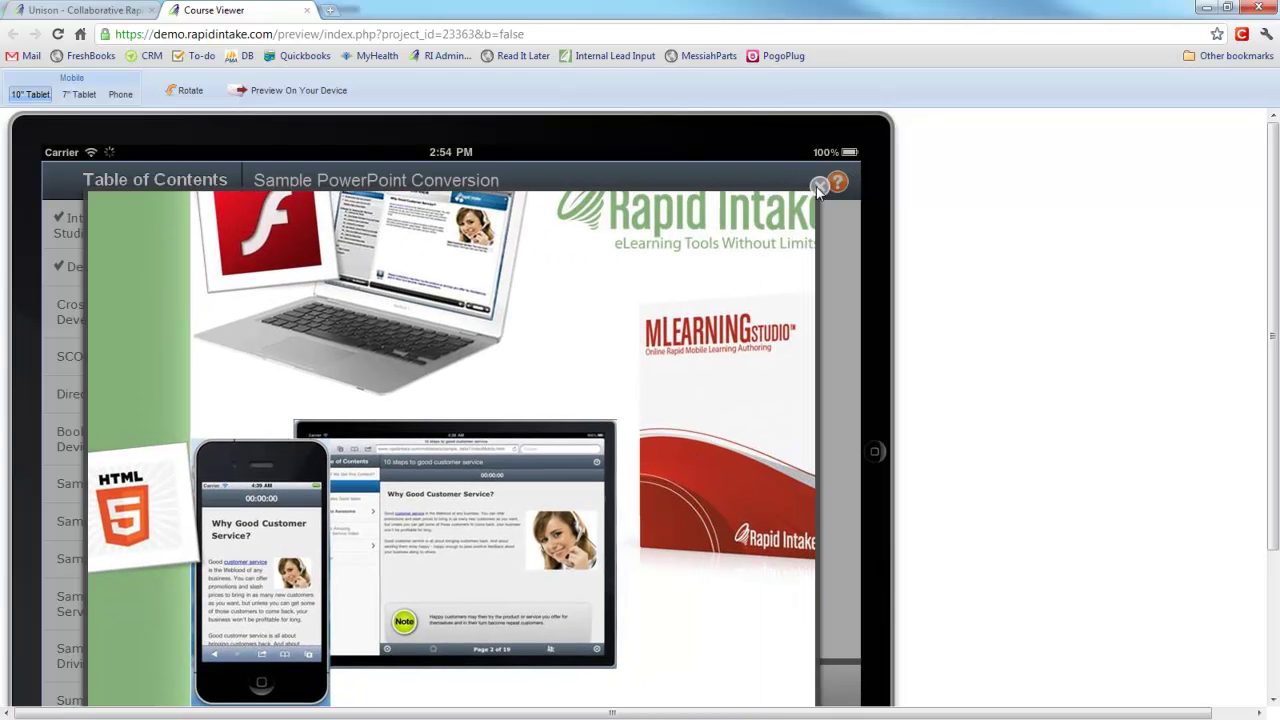
pyautogui.click(817, 187)
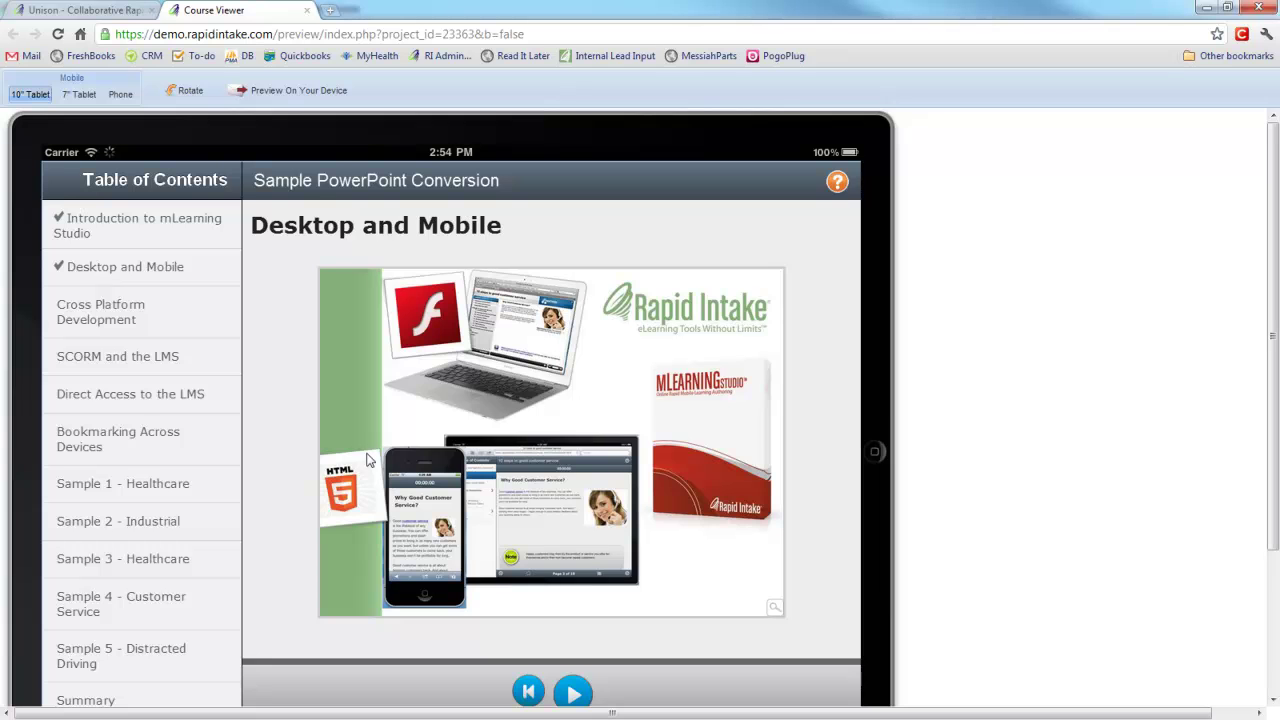
pyautogui.scroll(-1, 734, 459)
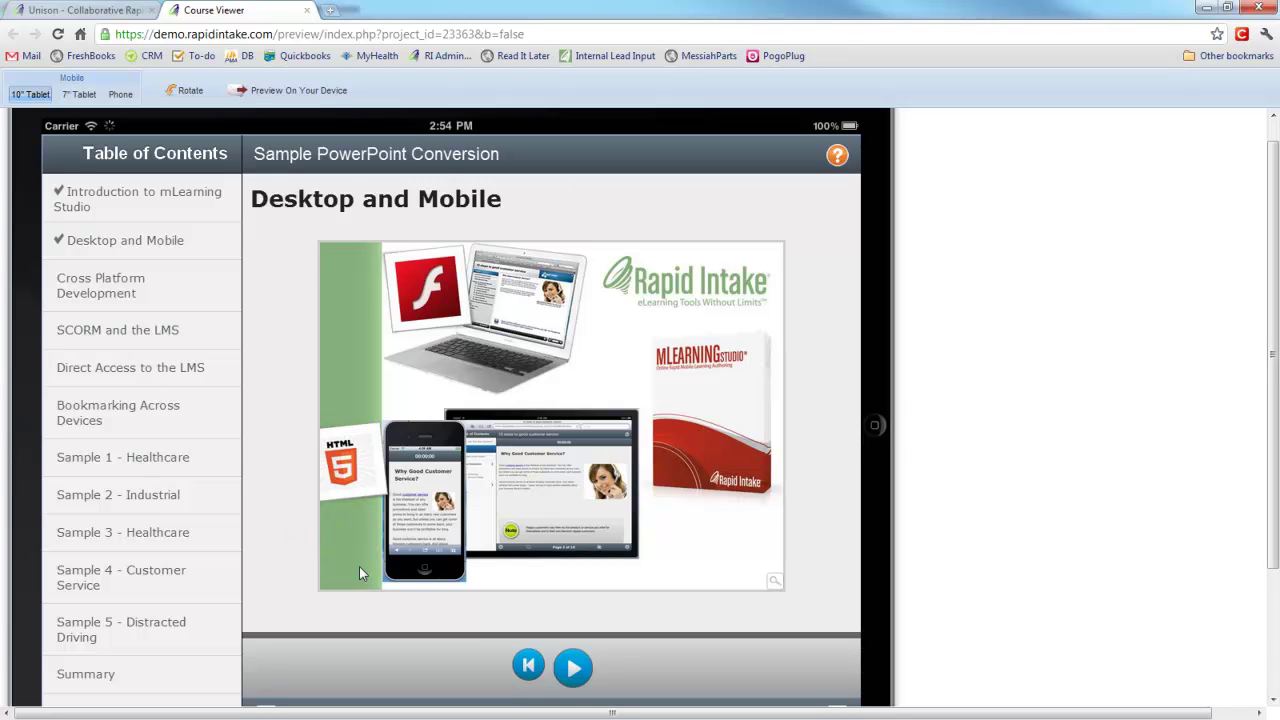
pyautogui.click(578, 675)
pyautogui.click(577, 674)
# Rotate the tablet preview to portrait and scroll through the Desktop and Mobile page.
pyautogui.click(185, 91)
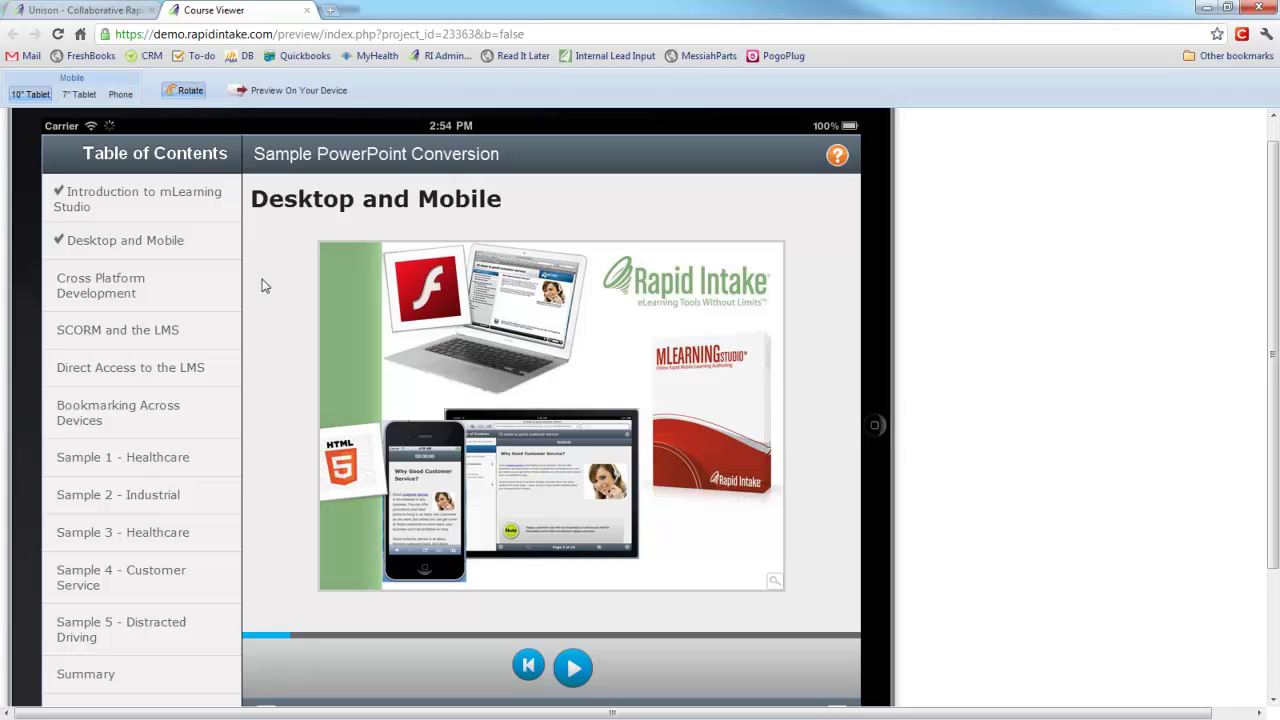
pyautogui.click(186, 91)
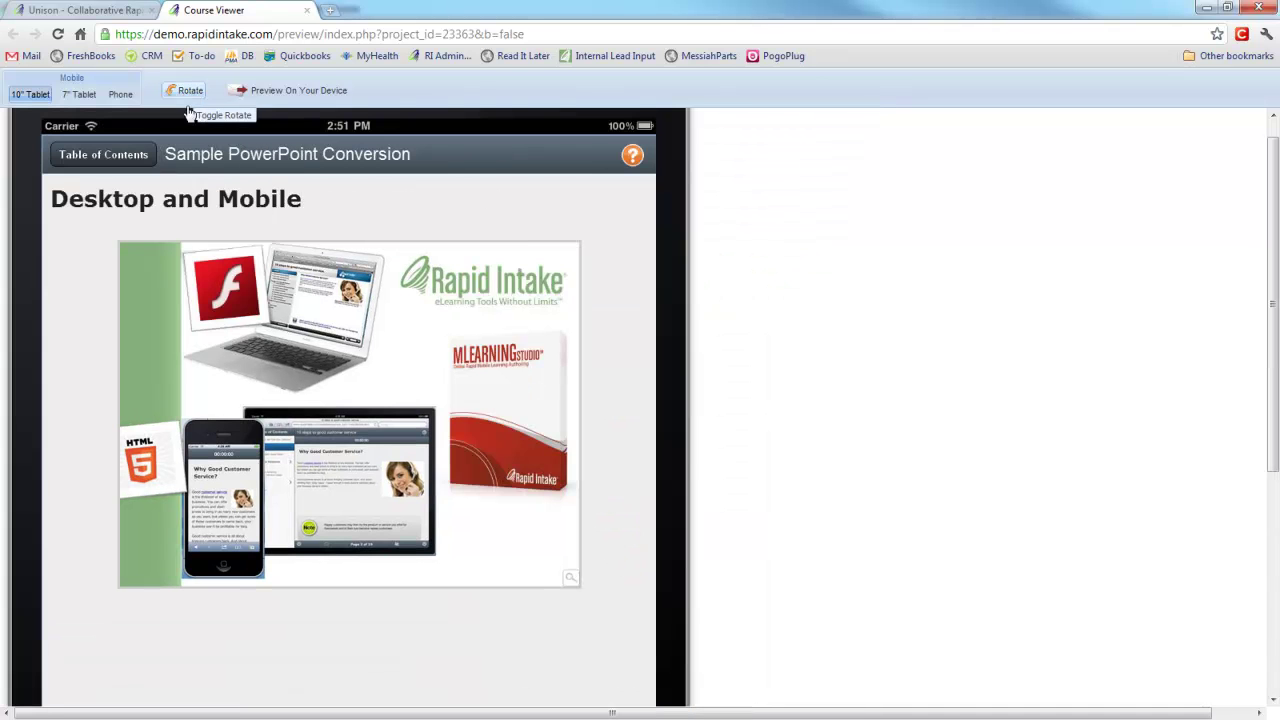
pyautogui.scroll(-3, 781, 305)
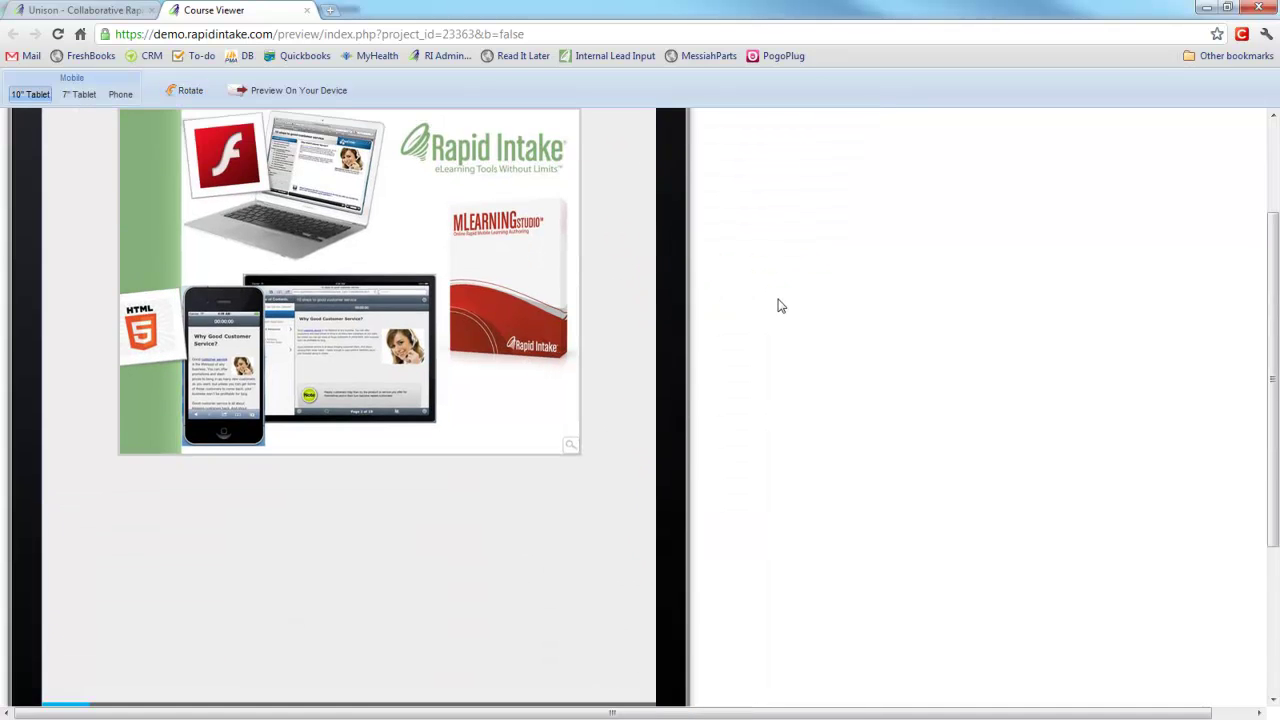
pyautogui.scroll(-2, 779, 304)
pyautogui.scroll(4, 776, 302)
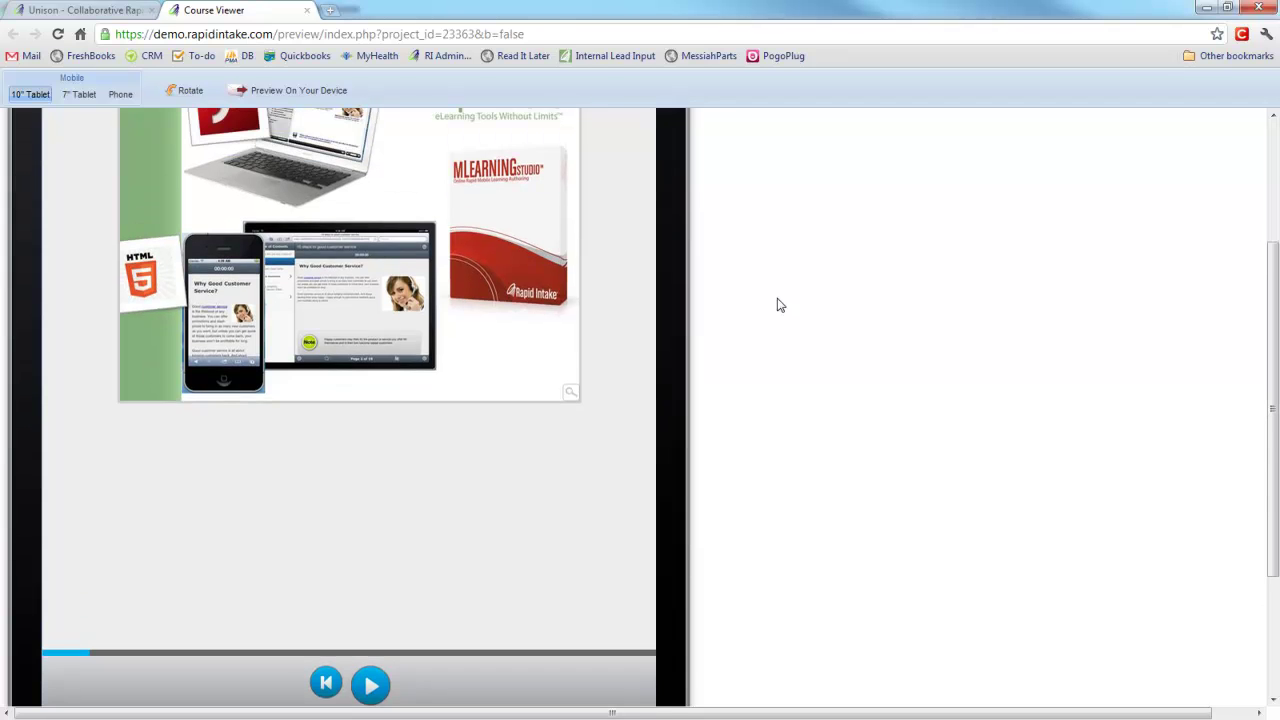
pyautogui.scroll(2, 757, 314)
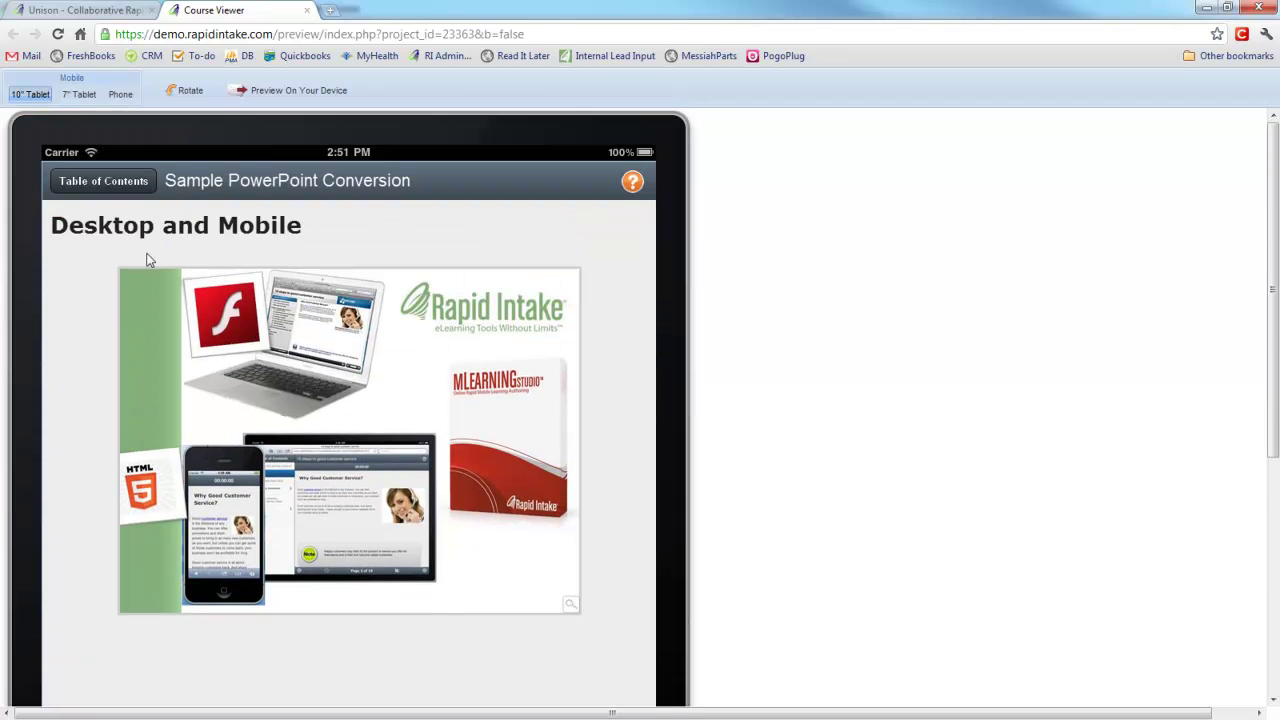
# Switch the preview to Phone, dismiss the help overlay, and enlarge then close the Introduction slide image.
pyautogui.click(128, 95)
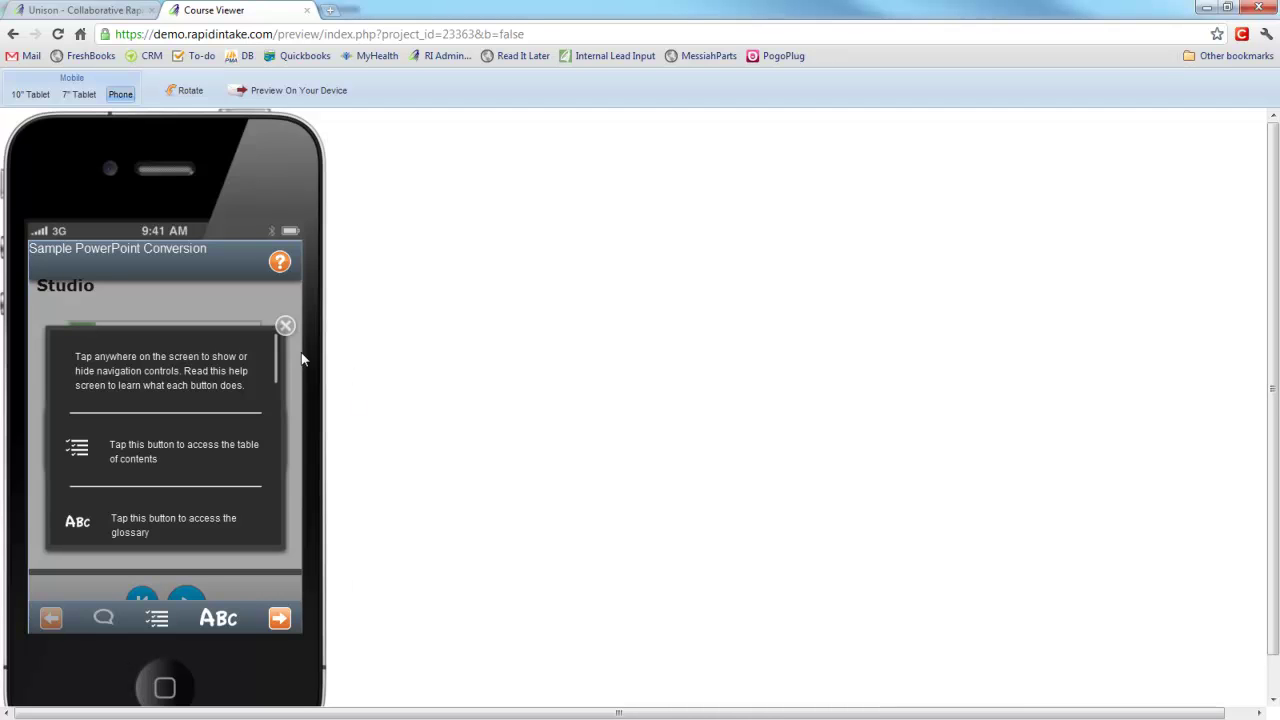
pyautogui.click(286, 326)
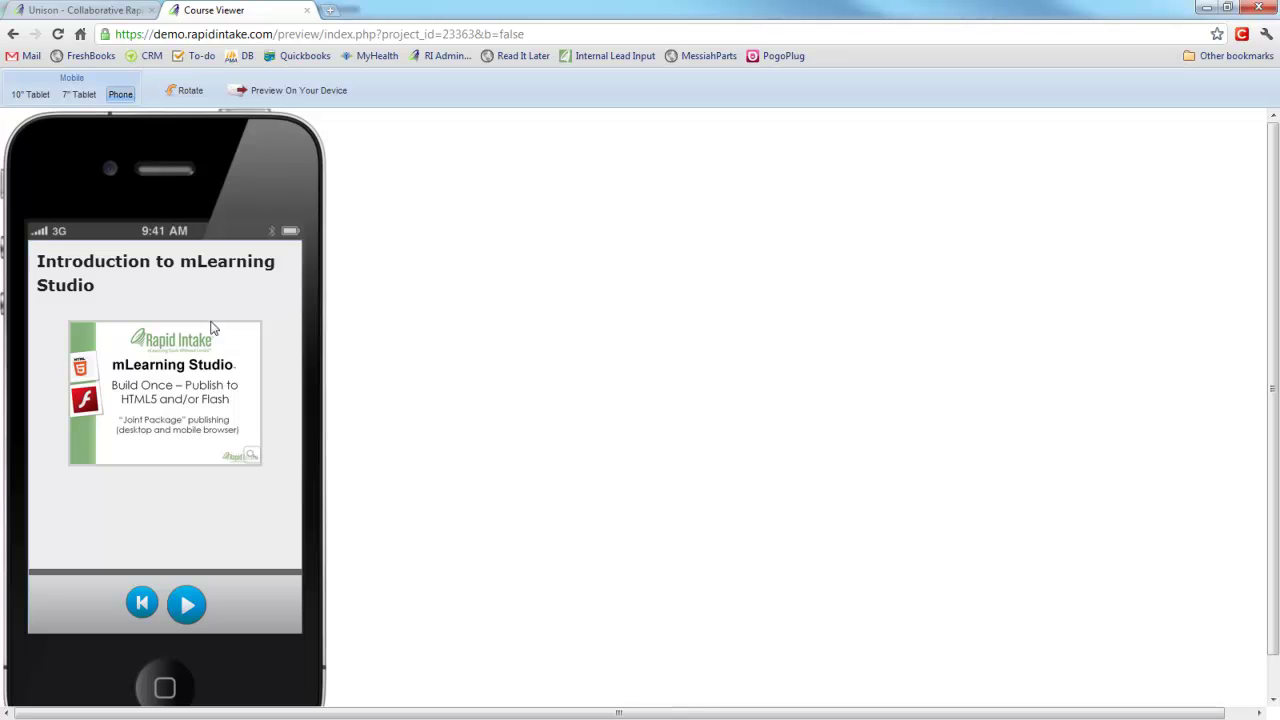
pyautogui.click(236, 440)
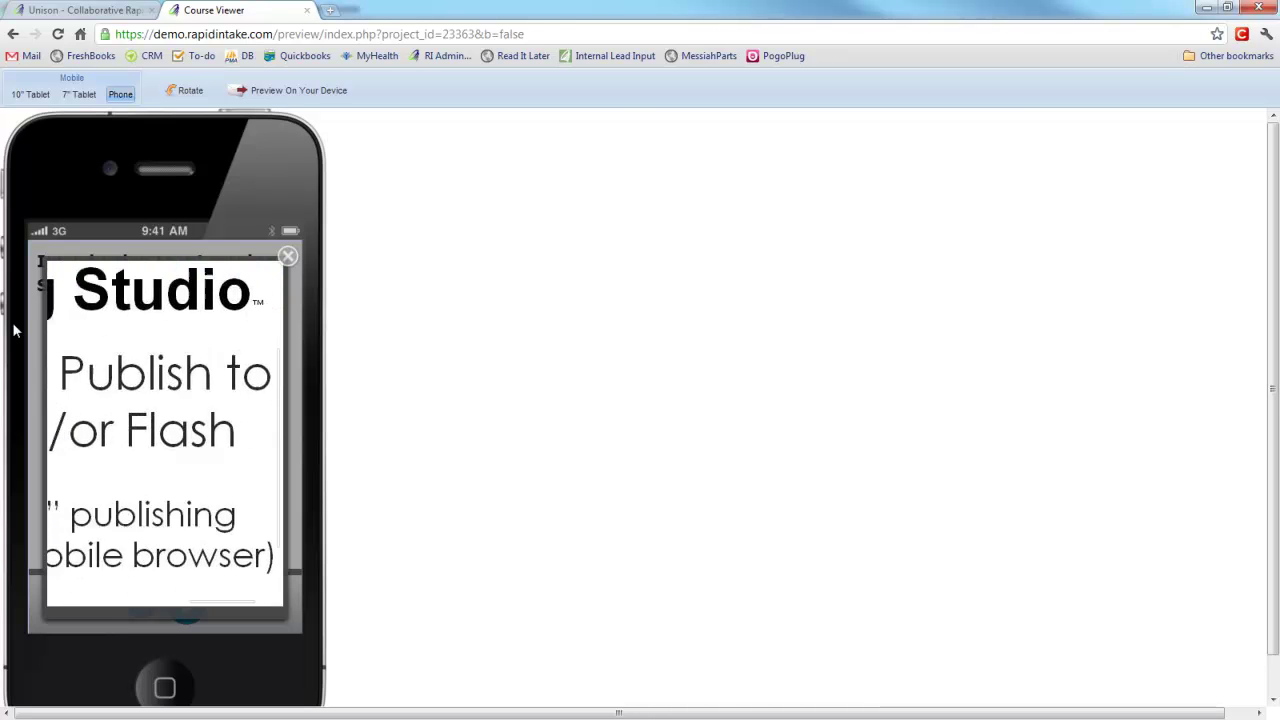
pyautogui.click(285, 258)
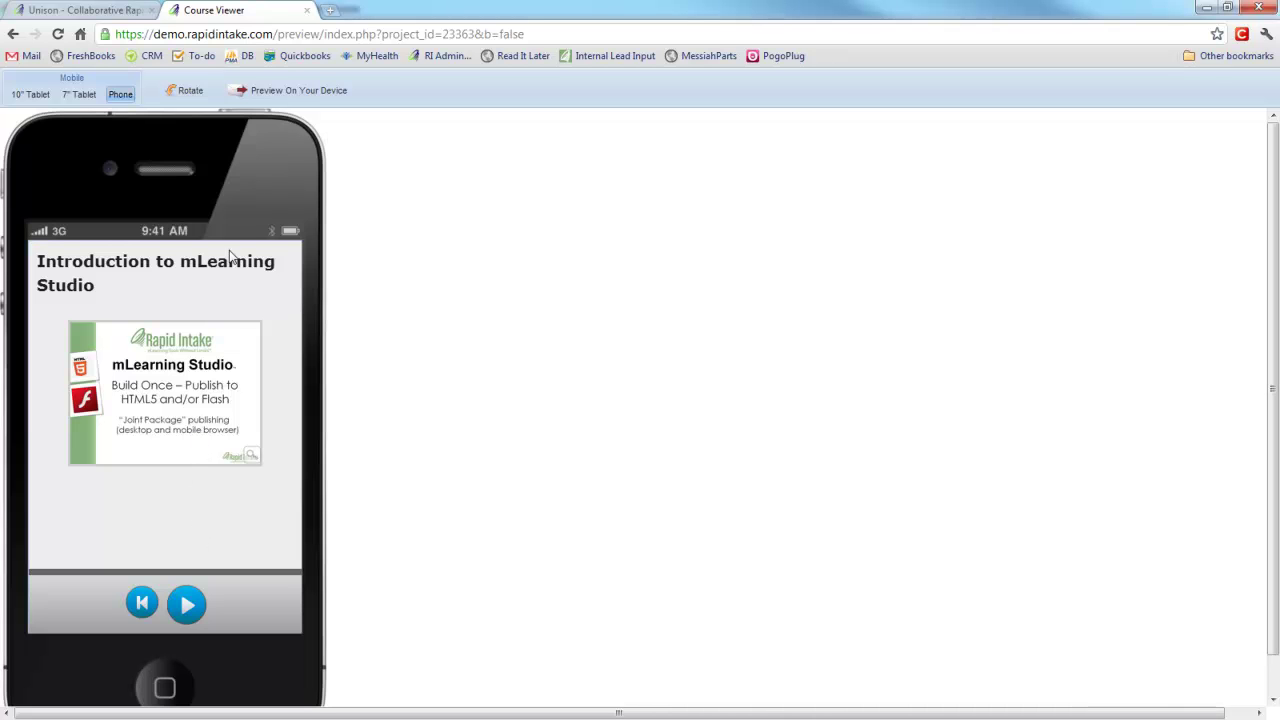
# Send the preview link to your own e-mail address, confirm the success message, and close the preview tab.
pyautogui.click(300, 92)
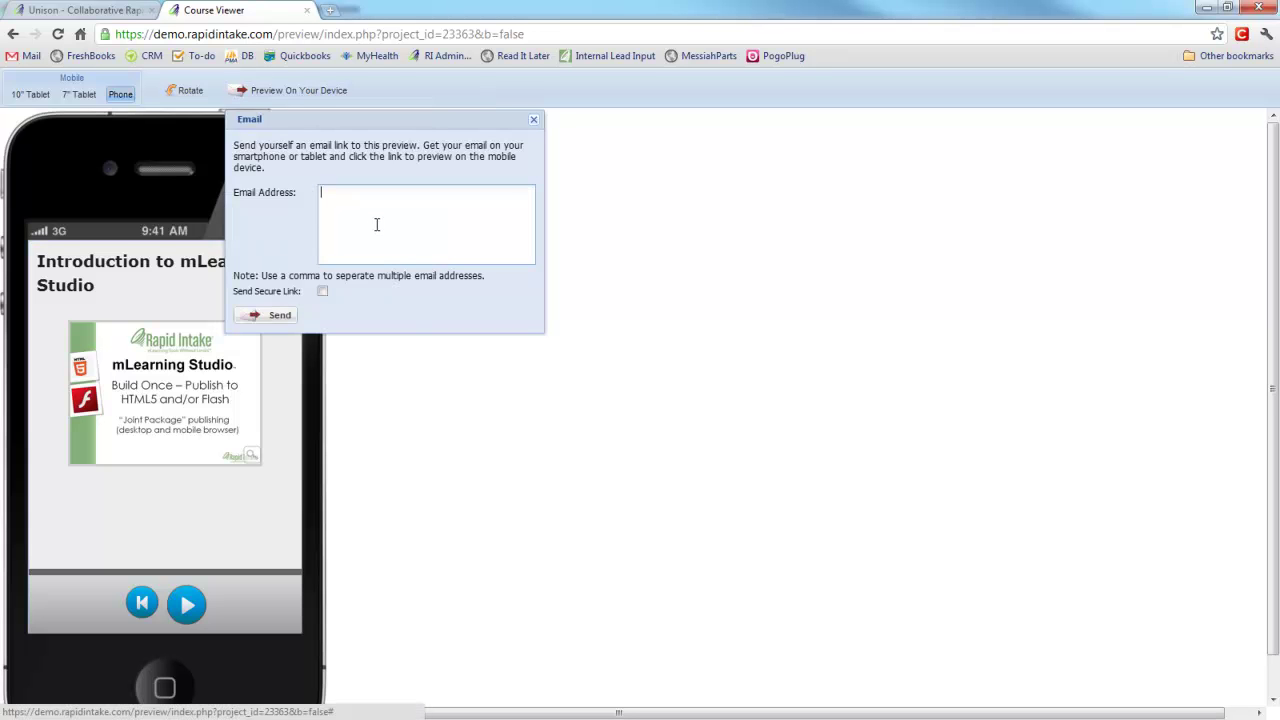
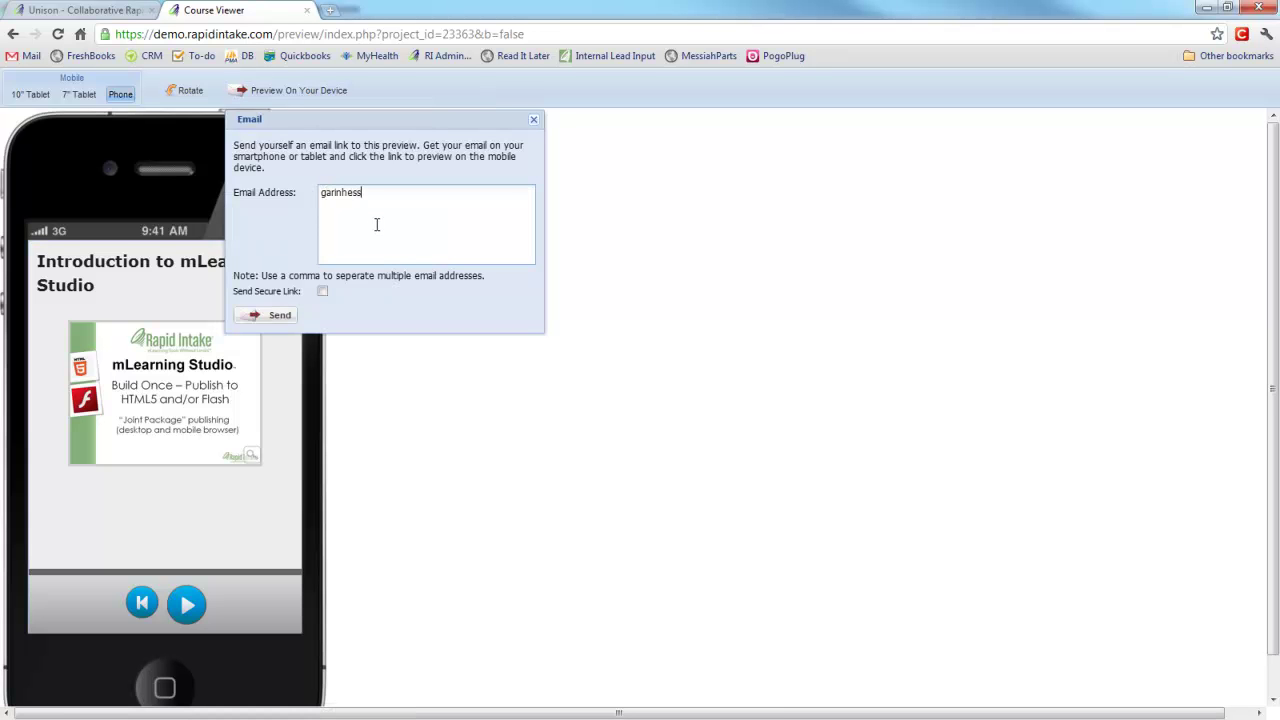
pyautogui.click(273, 315)
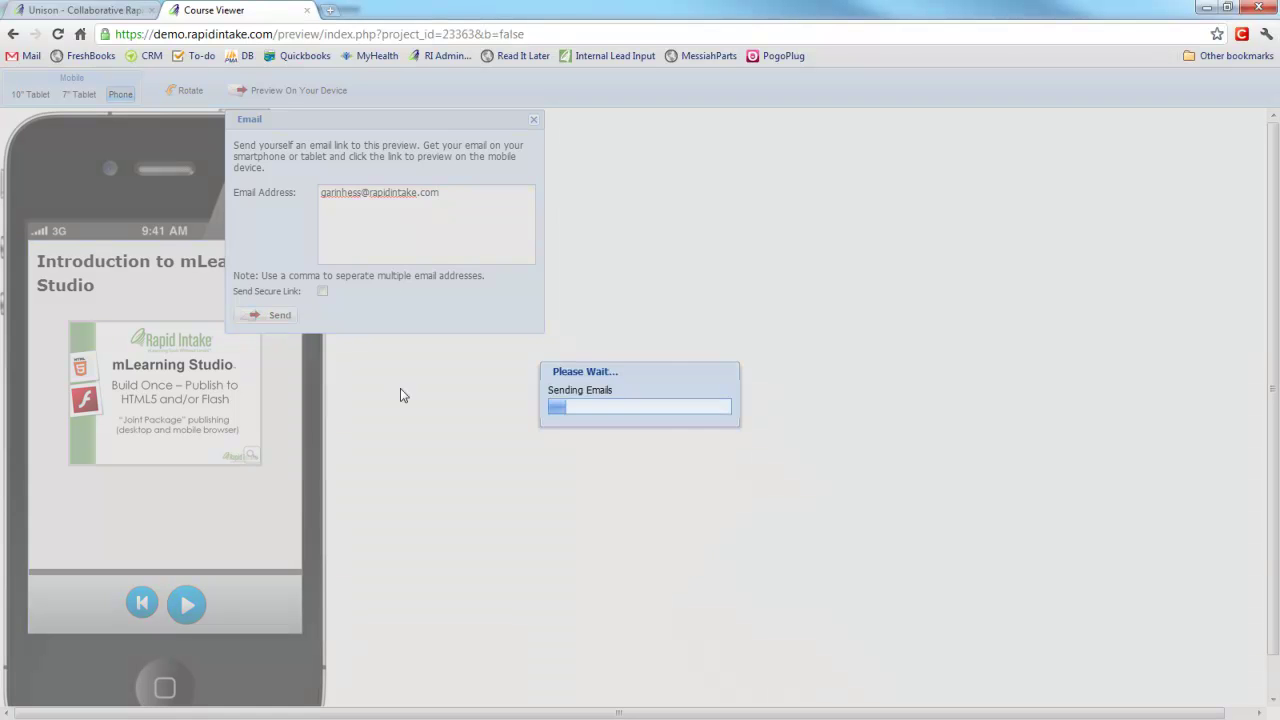
pyautogui.click(623, 413)
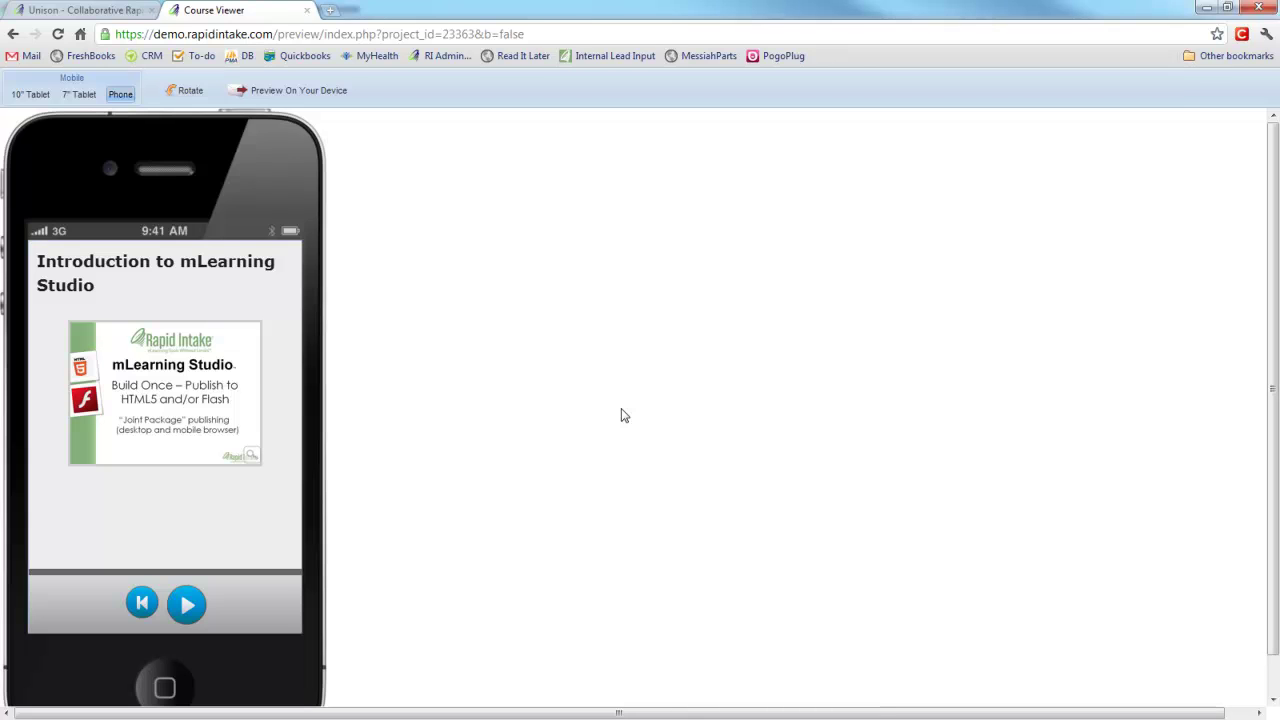
pyautogui.hotkey('ctrl', 'w')
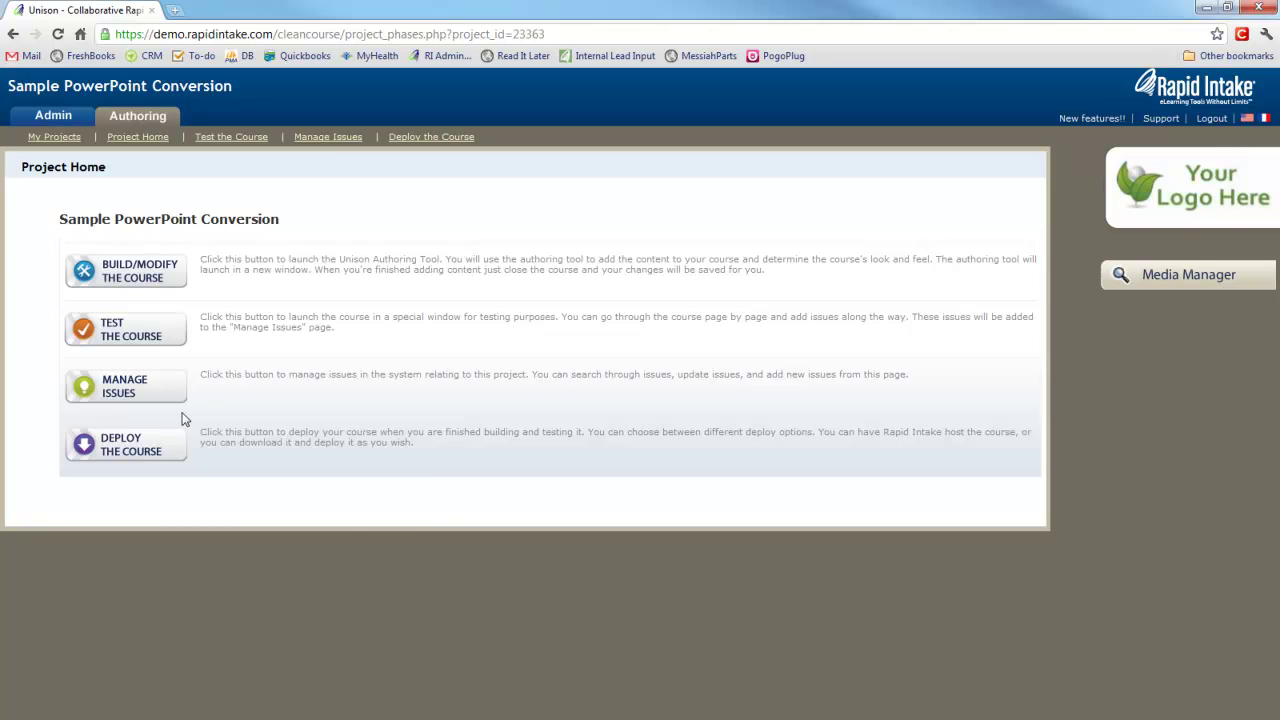
# Open Deploy the Course, review Download Type and Publish Method (Mobile), and show the Public Link tab.
pyautogui.click(142, 440)
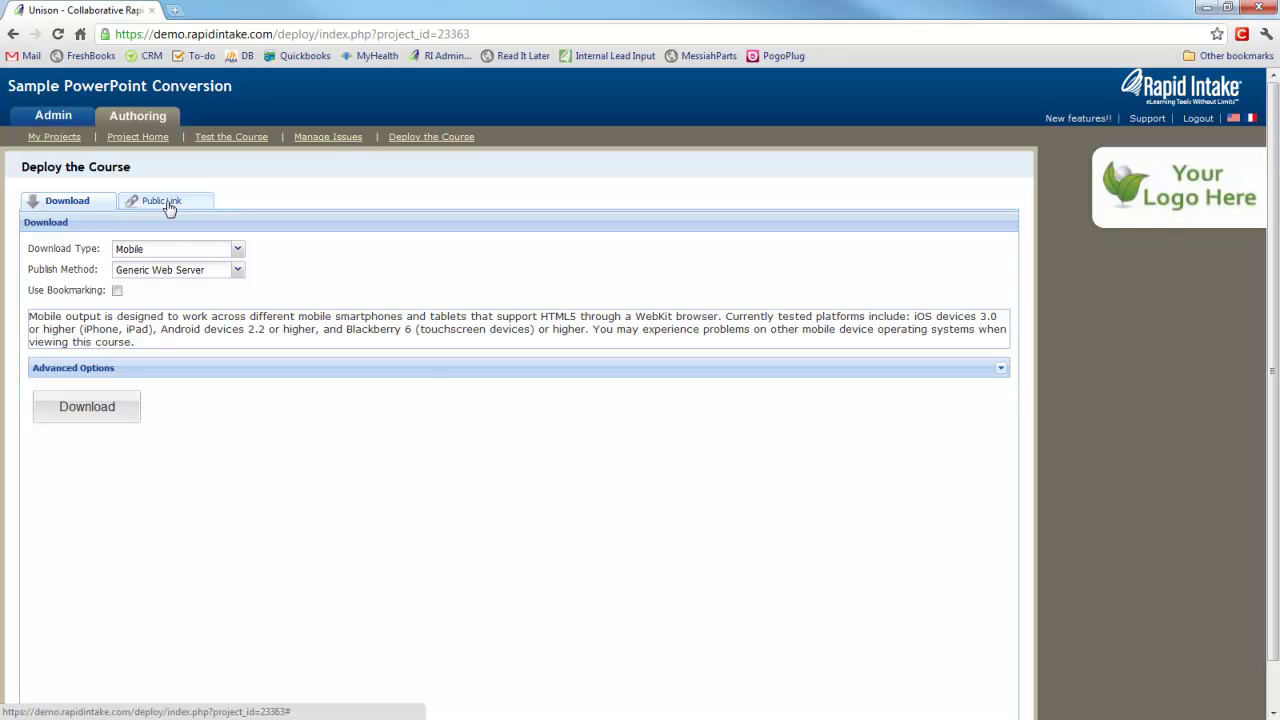
pyautogui.click(237, 249)
pyautogui.click(237, 262)
pyautogui.click(237, 270)
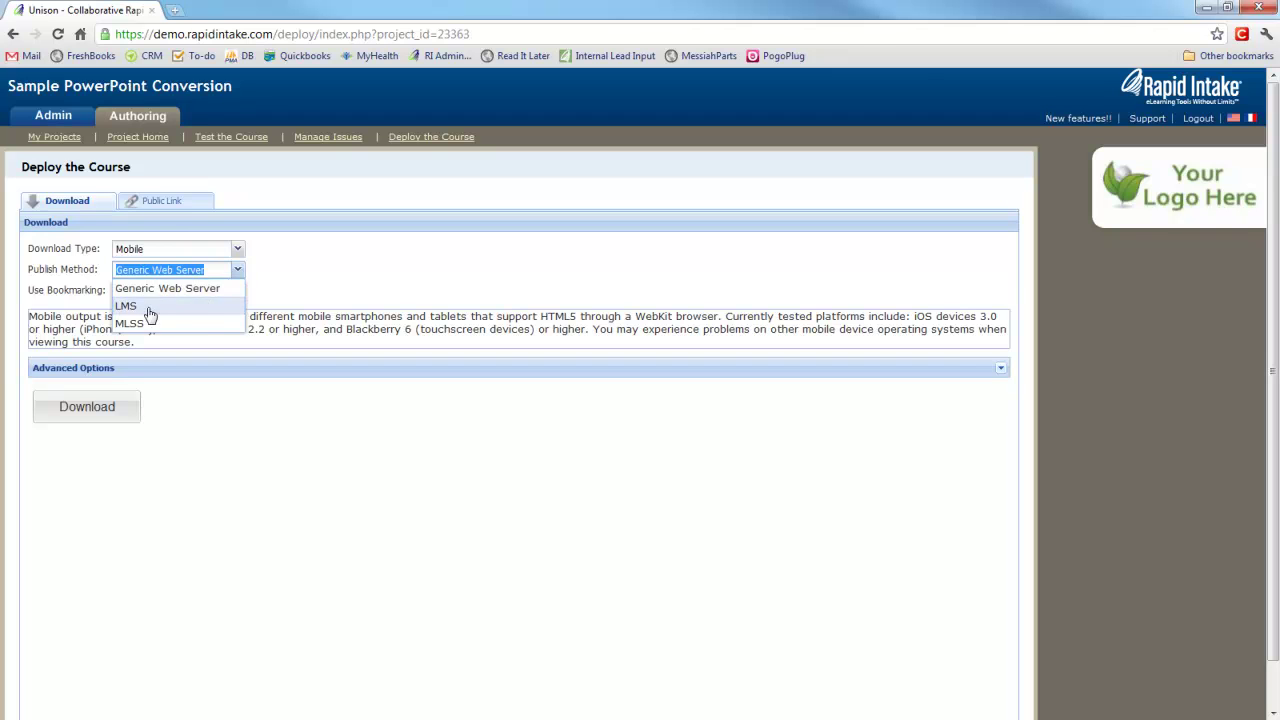
pyautogui.click(166, 201)
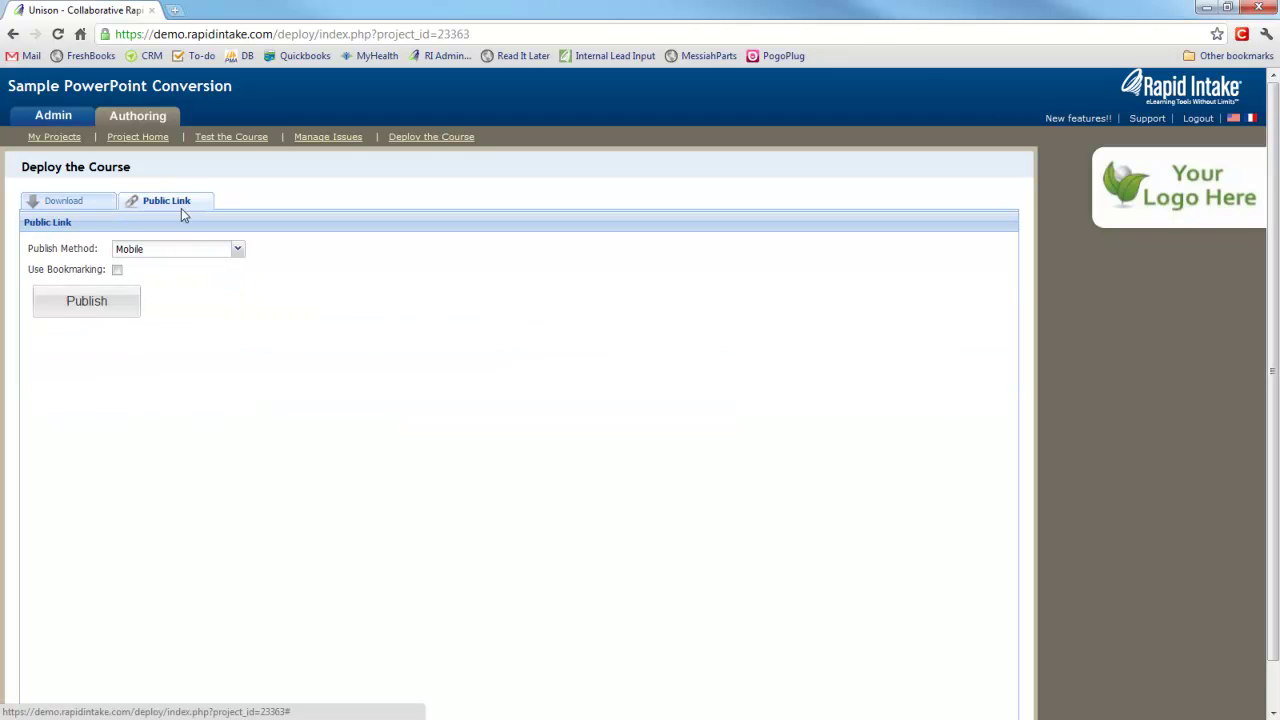
# Publish the mobile public link, email it to the recipient's address, and acknowledge the Success message.
pyautogui.click(97, 318)
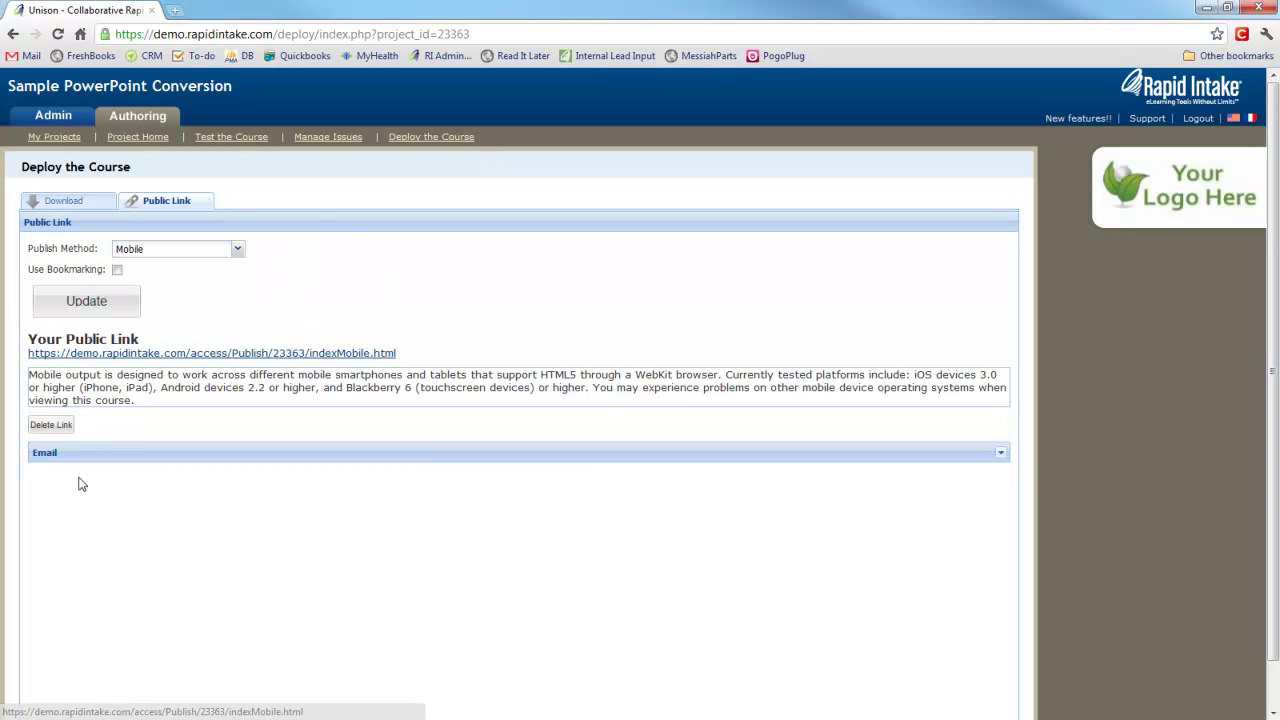
pyautogui.click(1000, 452)
pyautogui.click(207, 513)
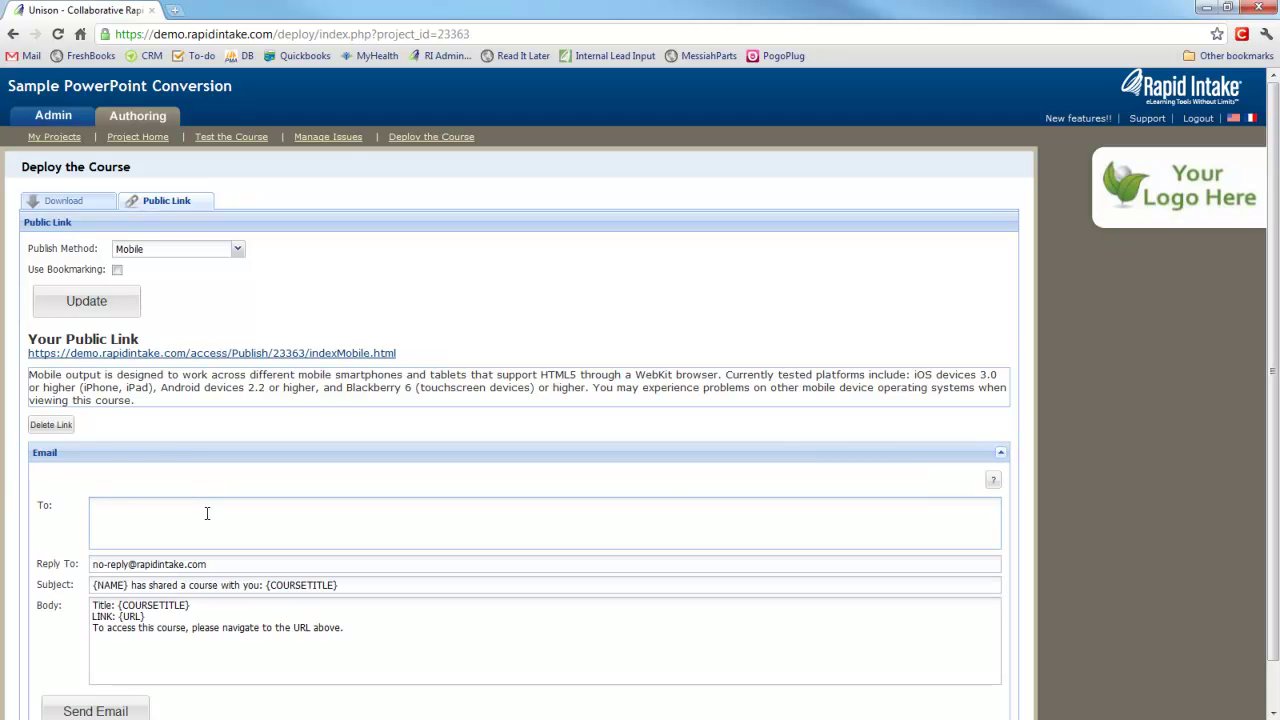
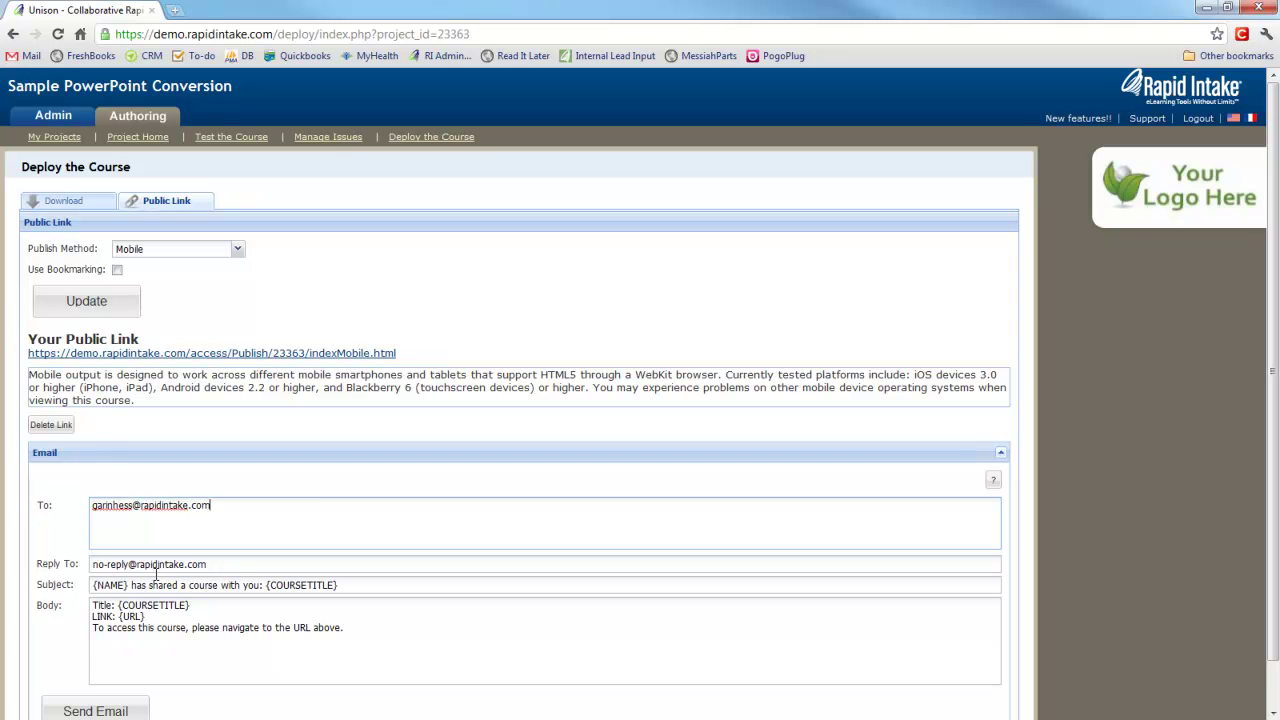
pyautogui.click(72, 709)
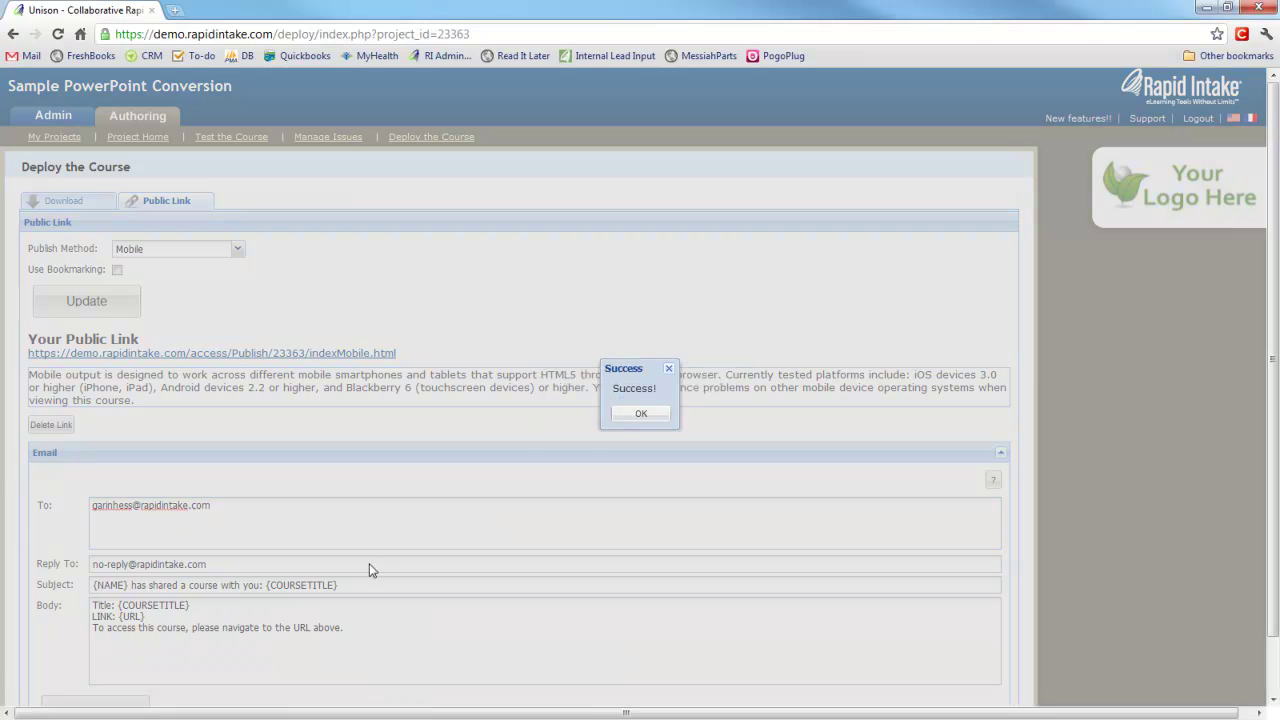
pyautogui.click(639, 414)
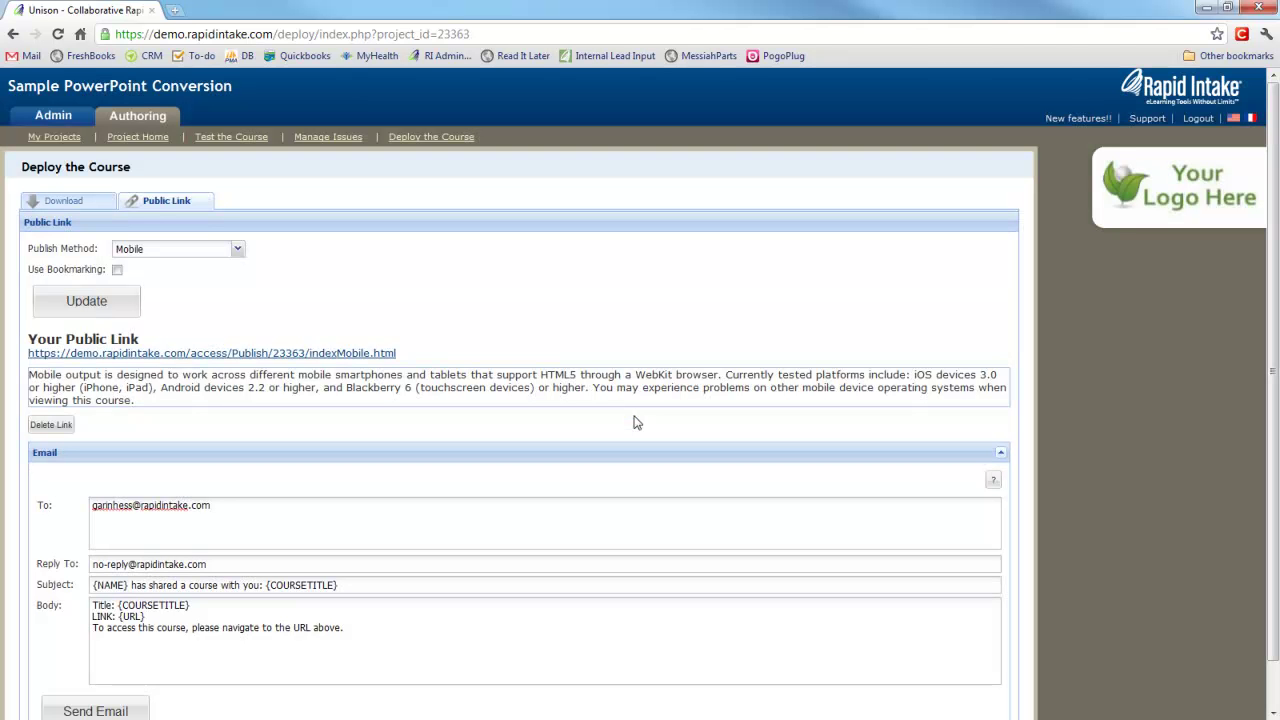